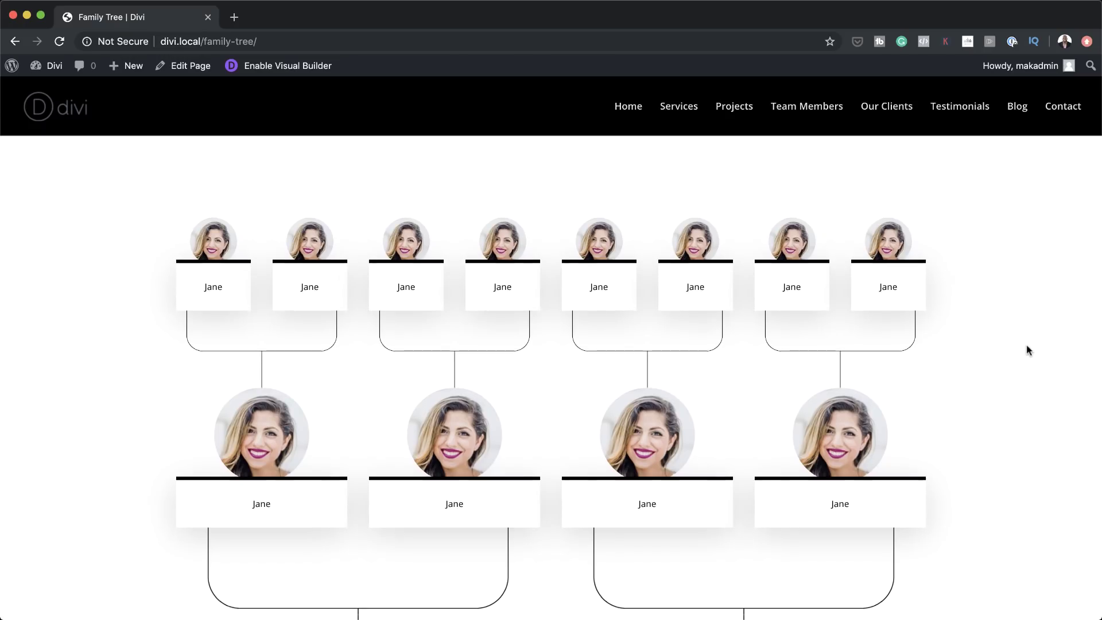
Examine the finished family tree page from the top generation down to the single person at its base
scroll(1025, 349, down, 5)
scroll(1027, 350, down, 7)
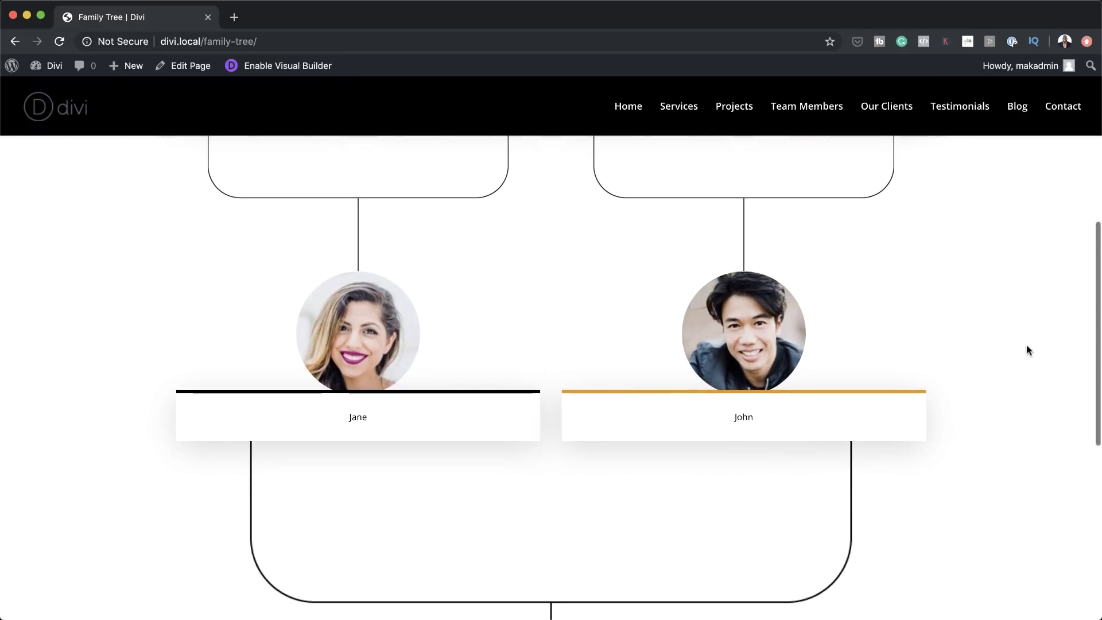
scroll(1027, 350, down, 2)
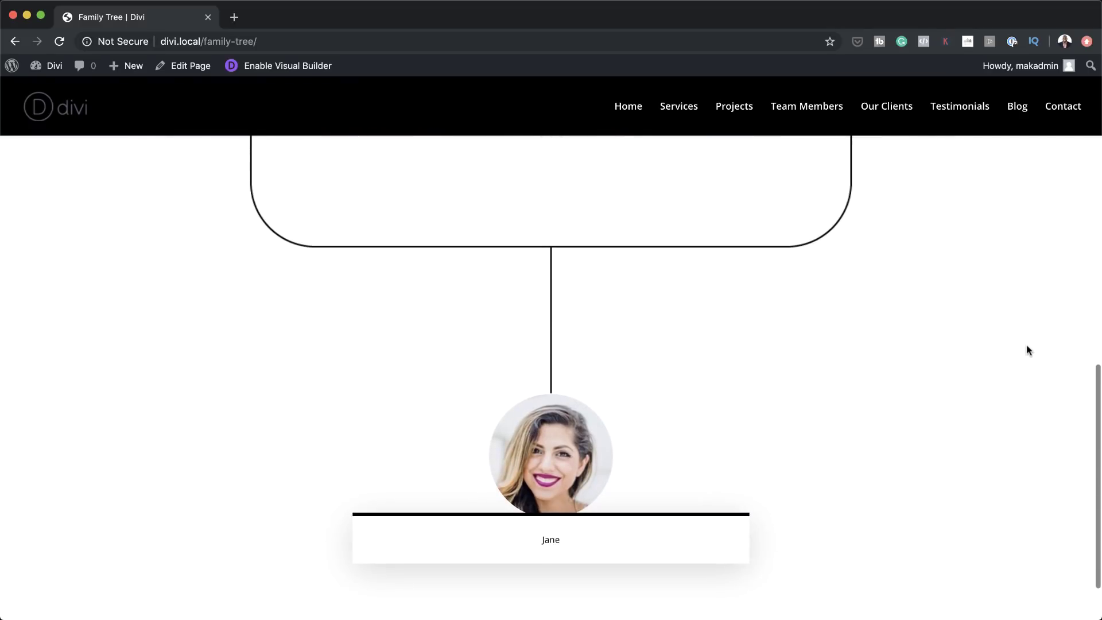
scroll(1027, 350, up, 15)
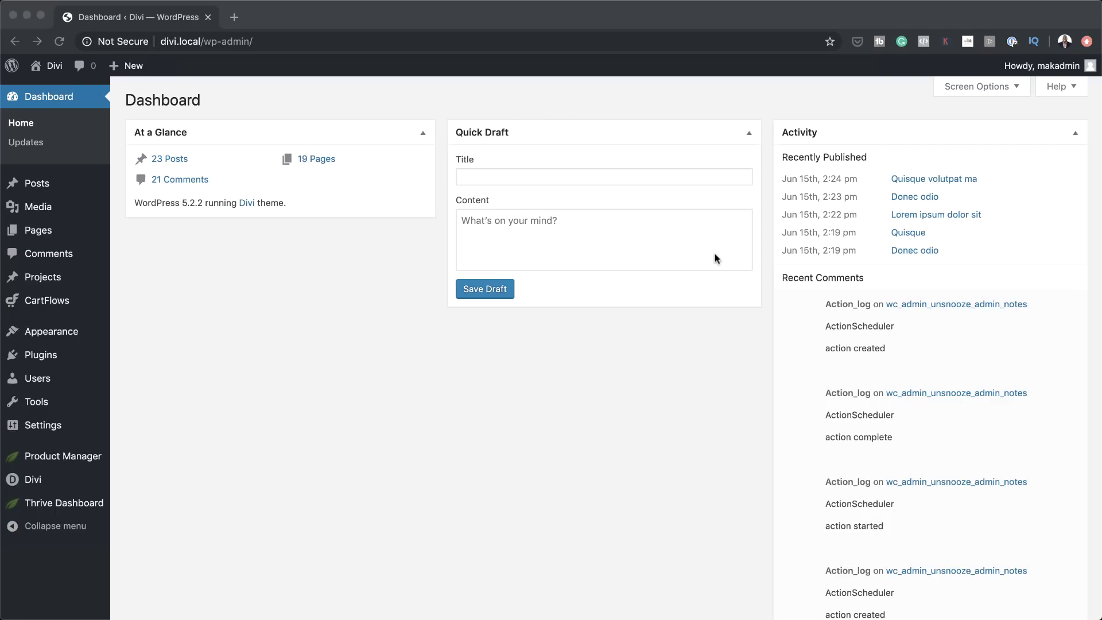
Create a new page titled "Family Tree" and open it in the Divi Builder
click(263, 313)
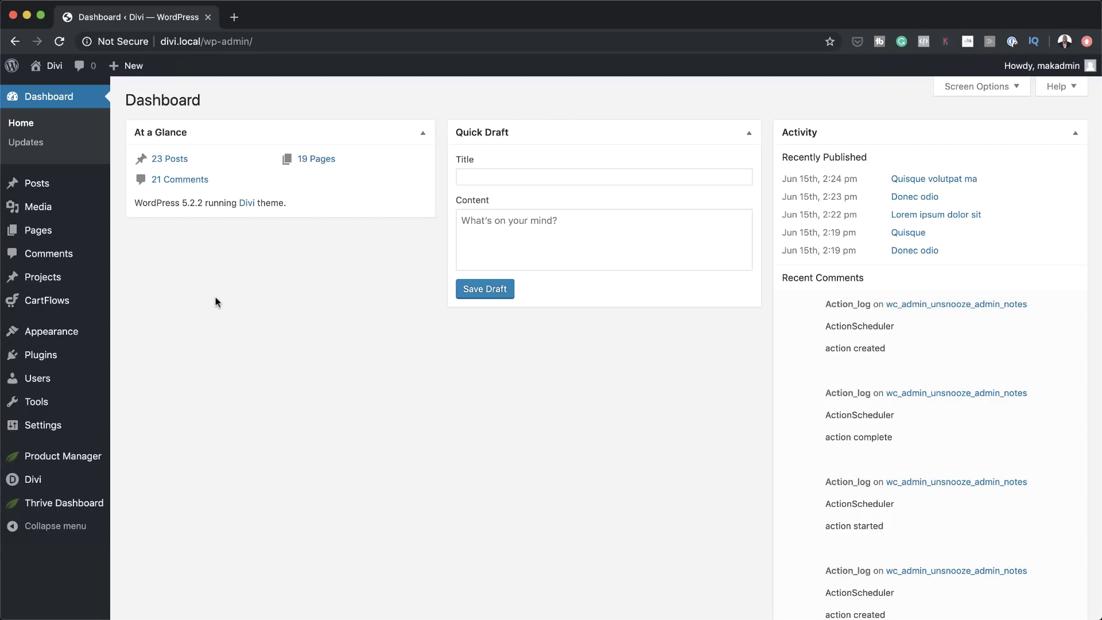
mouse_move(43, 232)
click(137, 256)
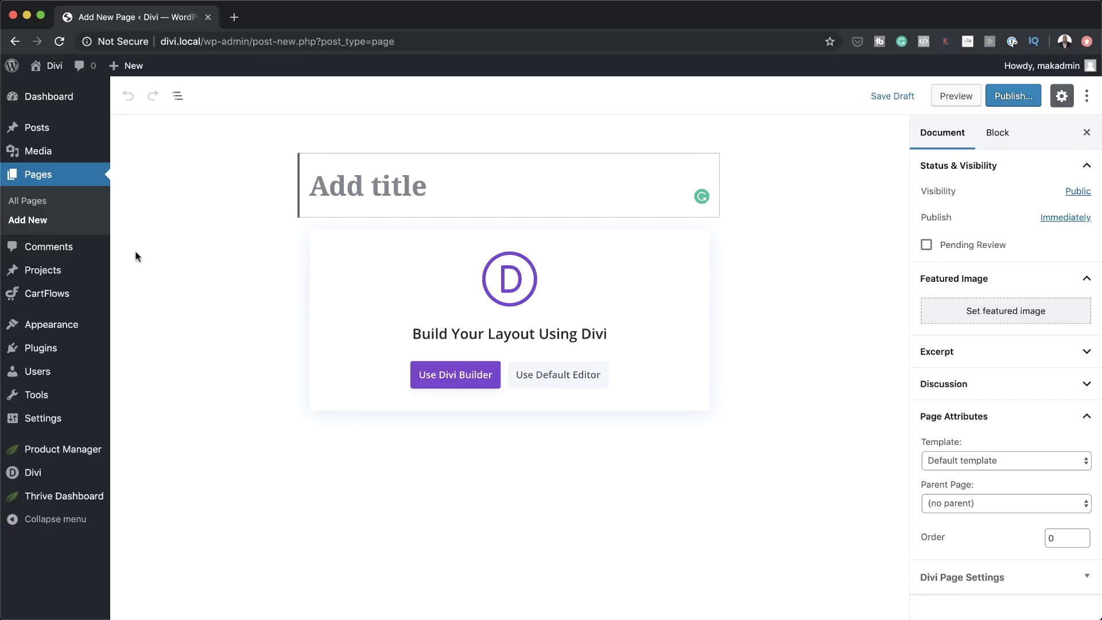
text(Family Tree)
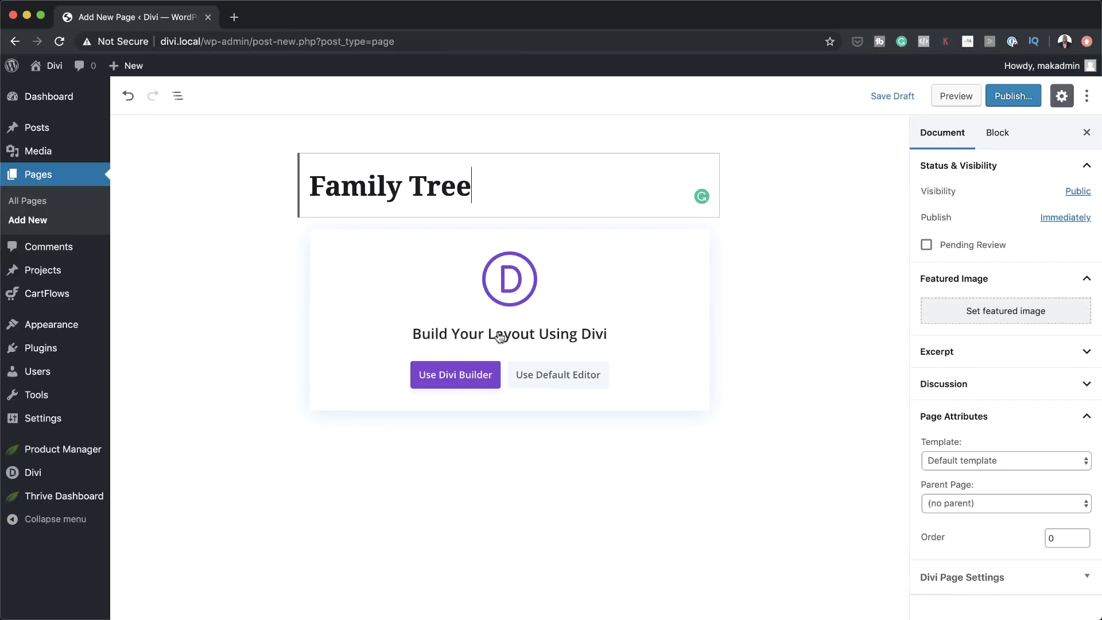
click(466, 379)
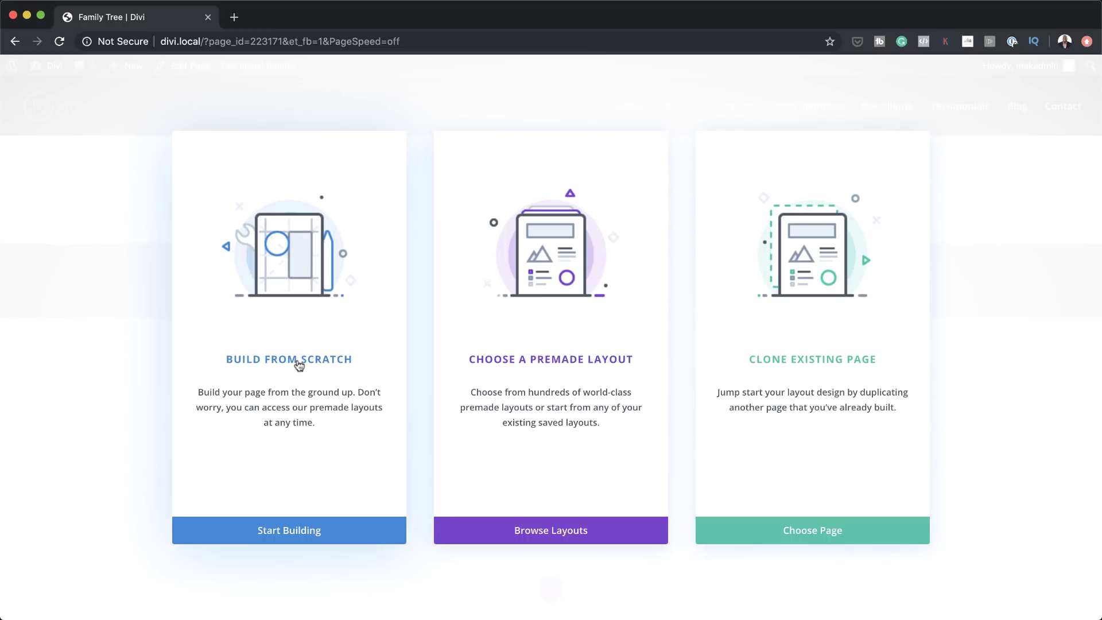
Start building the page from scratch and insert a single-column row without adding a module
click(298, 362)
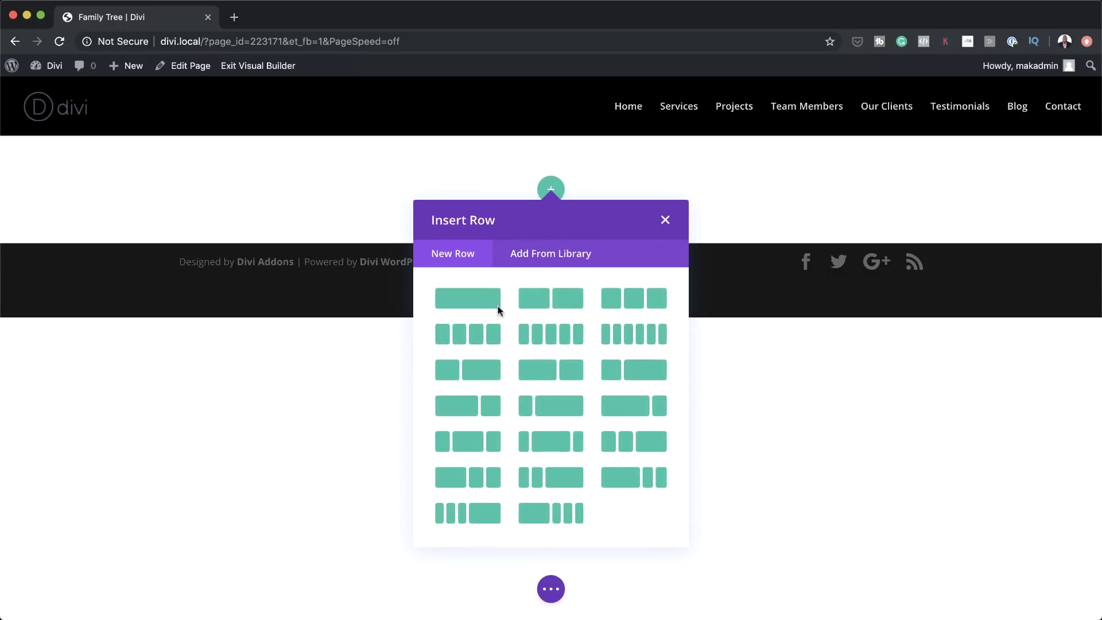
click(476, 303)
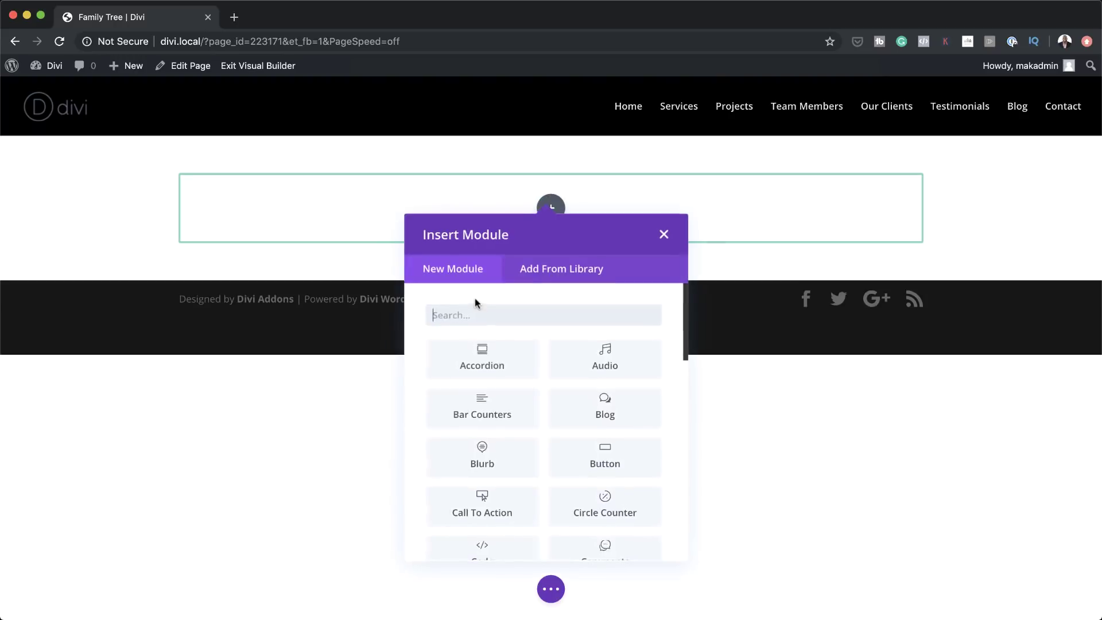
click(661, 232)
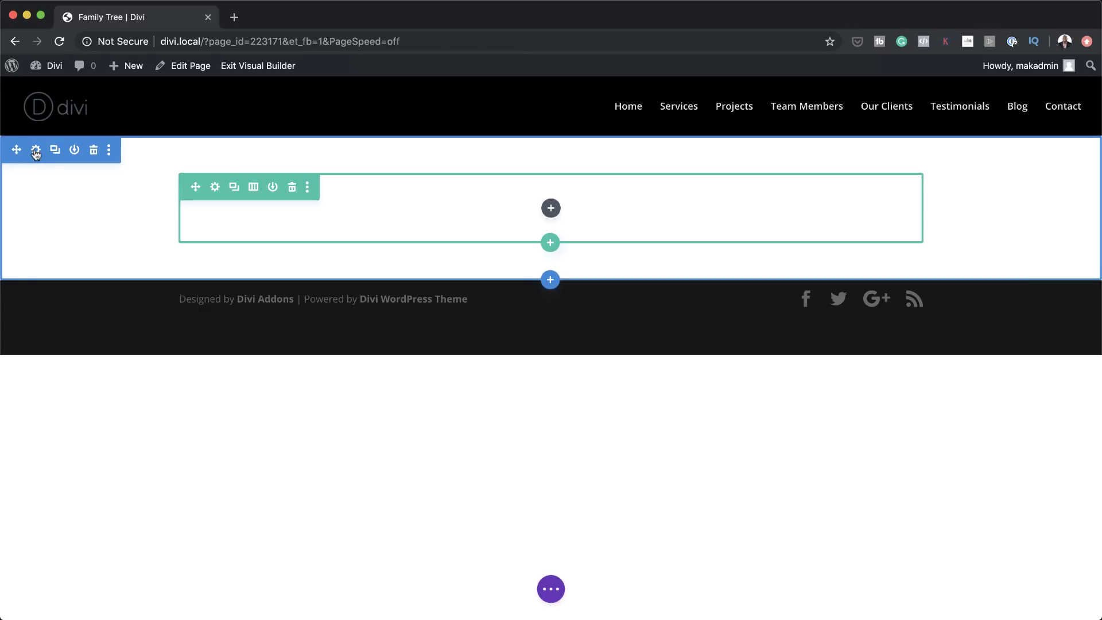
Set the section's top and bottom padding to 8vw and save the section settings
click(32, 148)
click(106, 108)
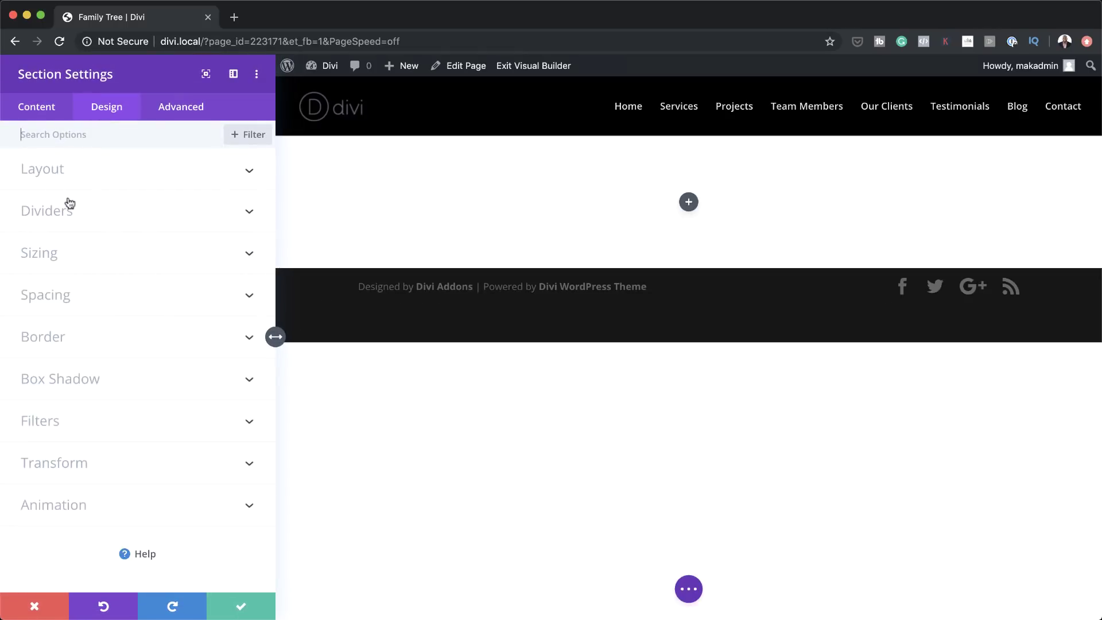
click(59, 300)
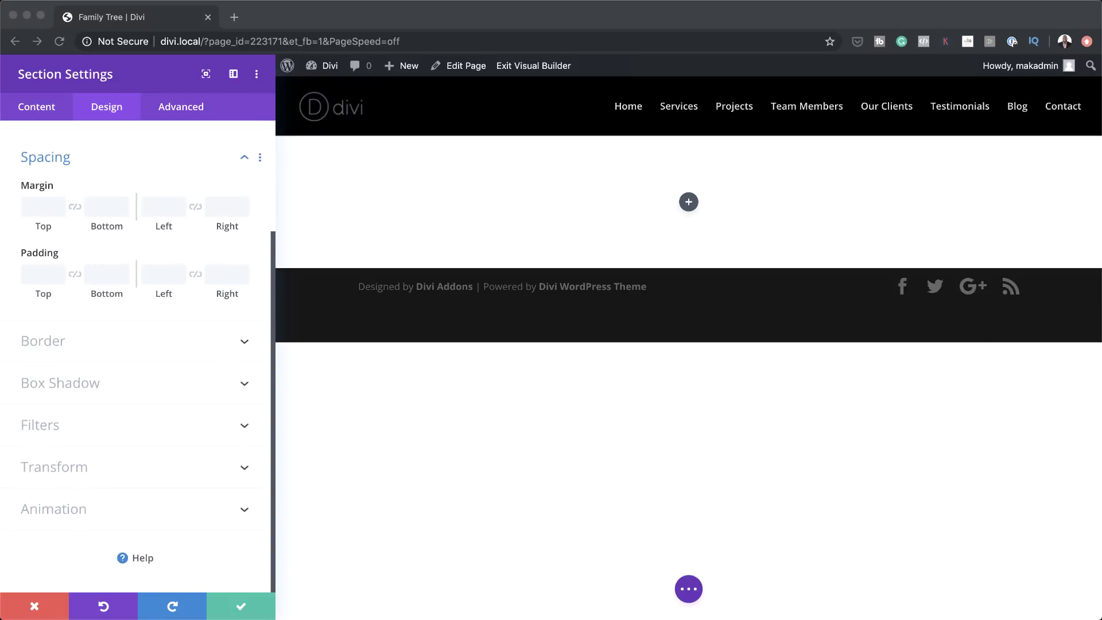
click(40, 275)
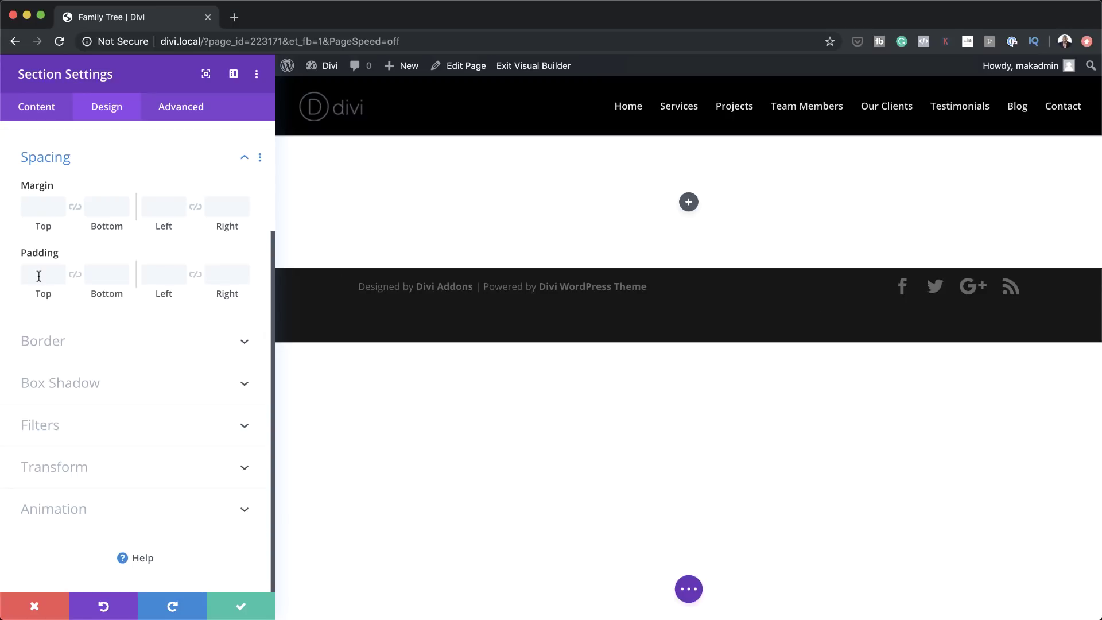
text(8vw)
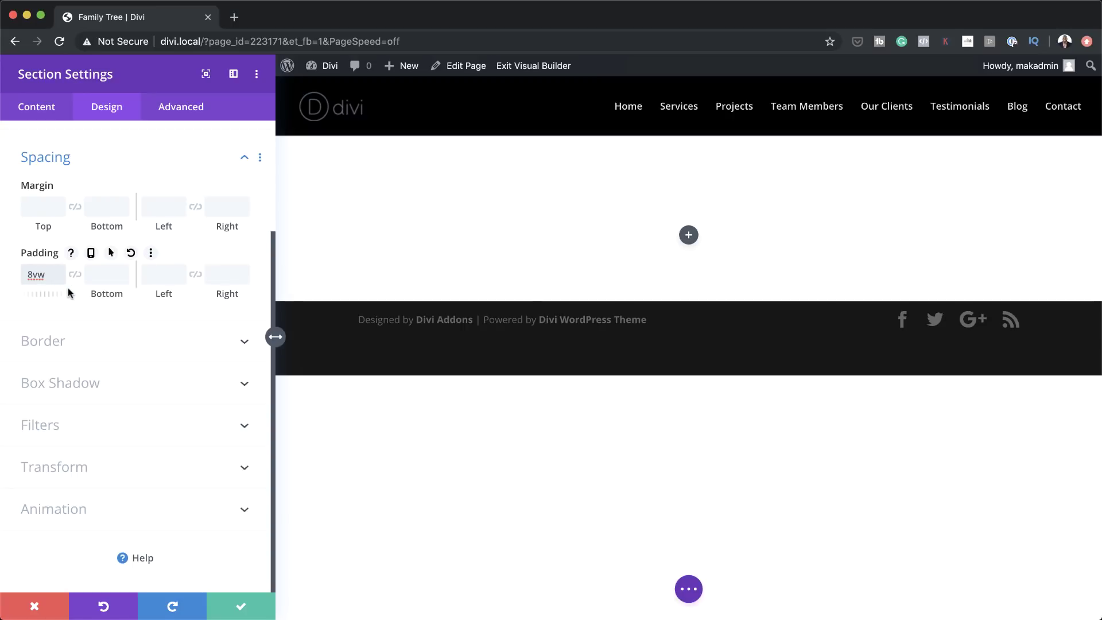
click(75, 274)
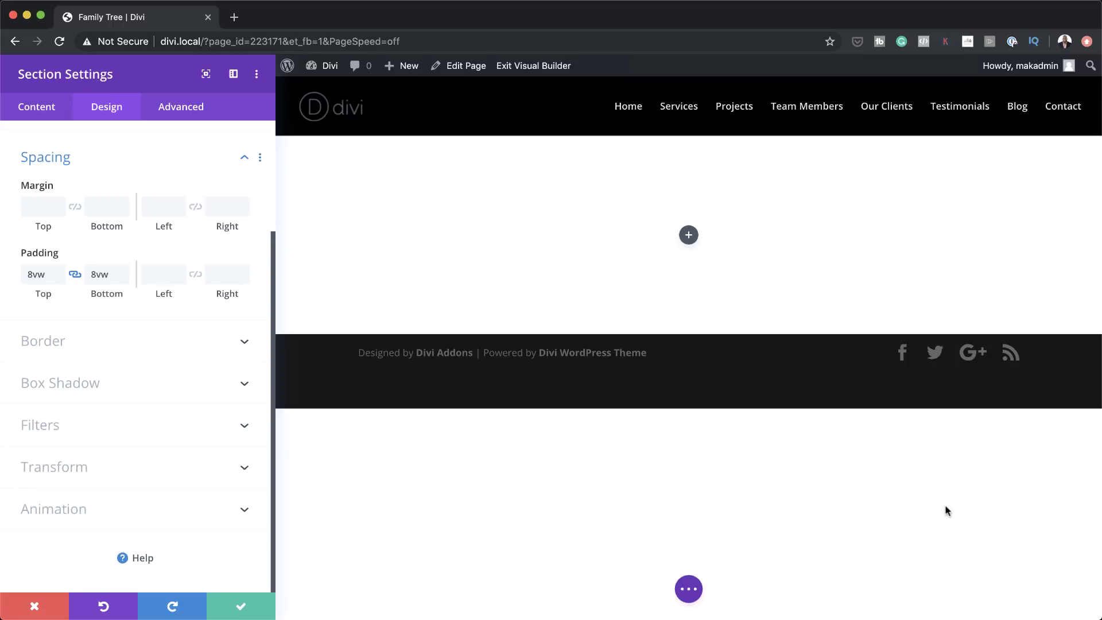
click(240, 607)
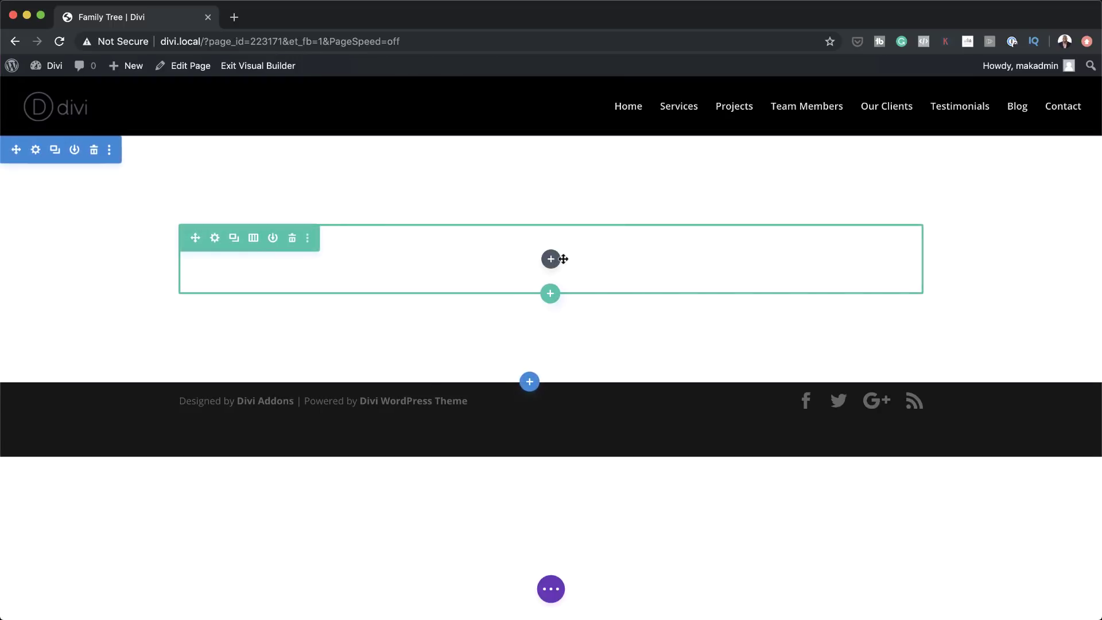
Enable a custom gutter width for the row and set it to 1
click(214, 238)
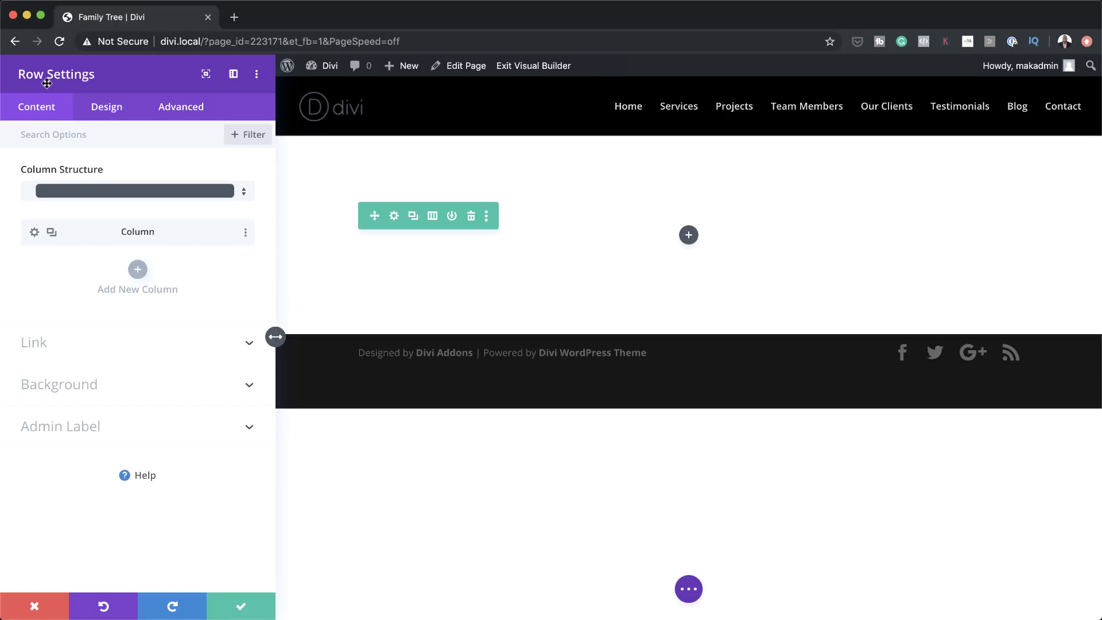
click(106, 107)
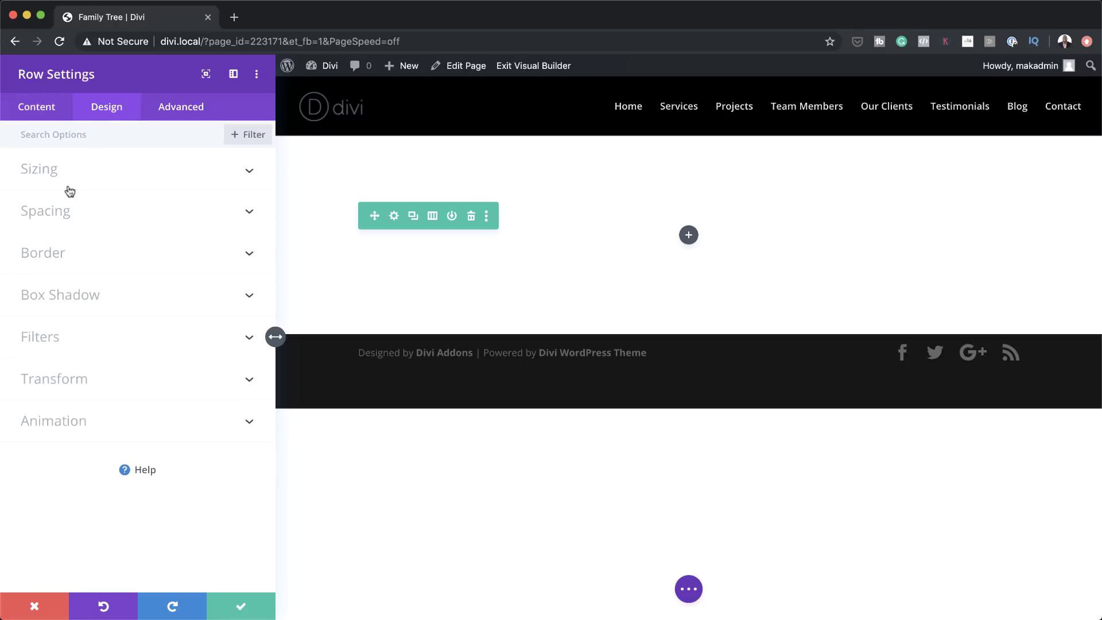
click(55, 174)
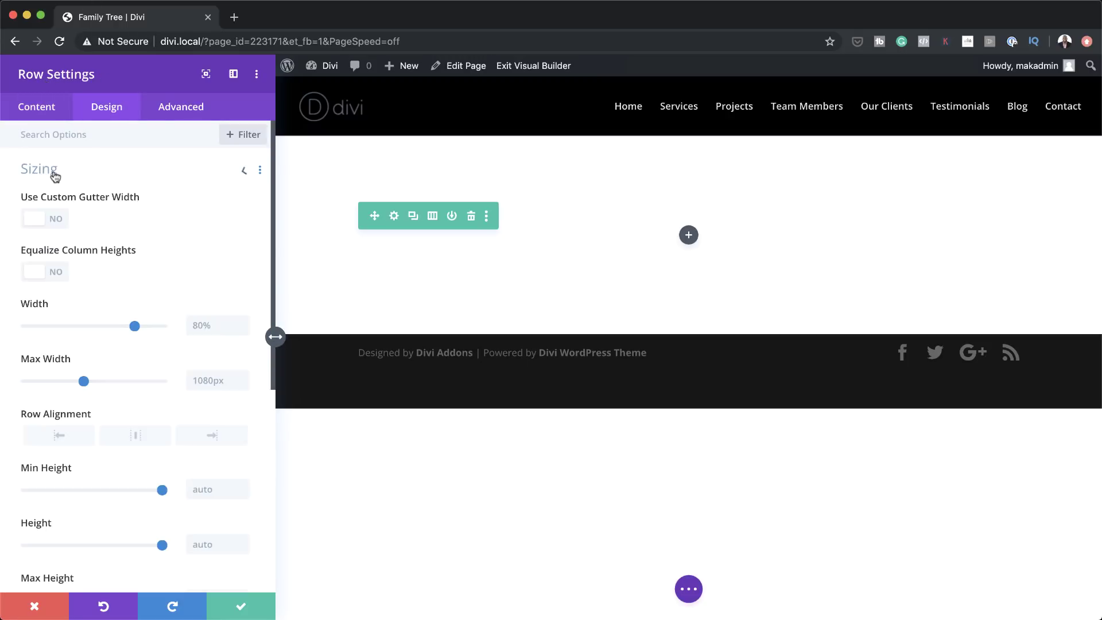
click(56, 221)
drag(117, 274, 25, 276)
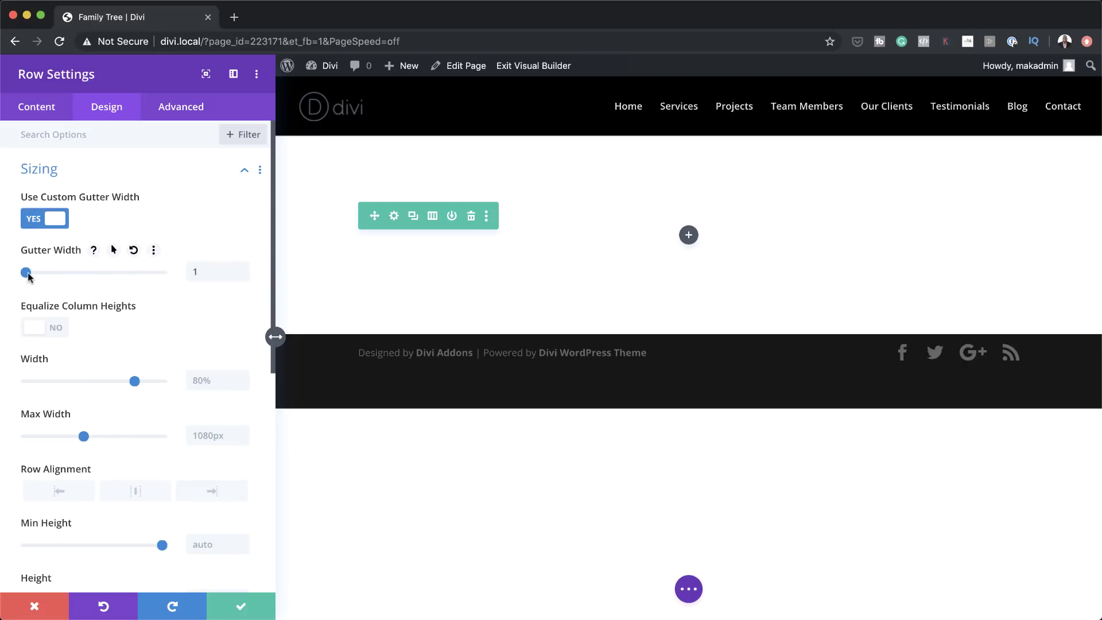
Set both the row's width and its max width to 100%
scroll(115, 316, down, 1)
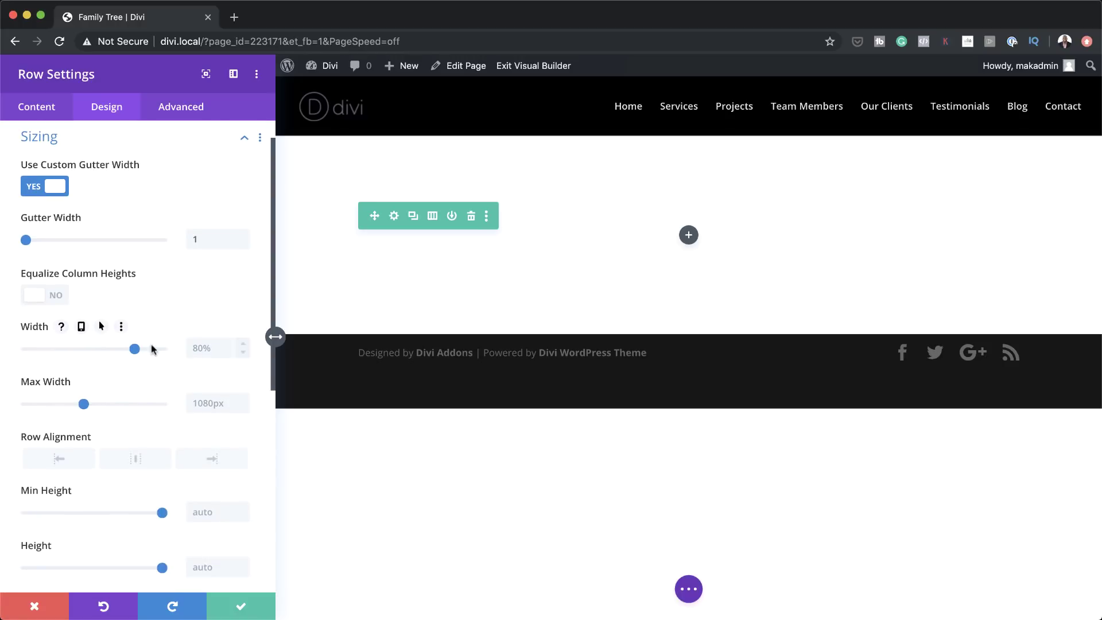
drag(136, 352, 220, 348)
click(222, 347)
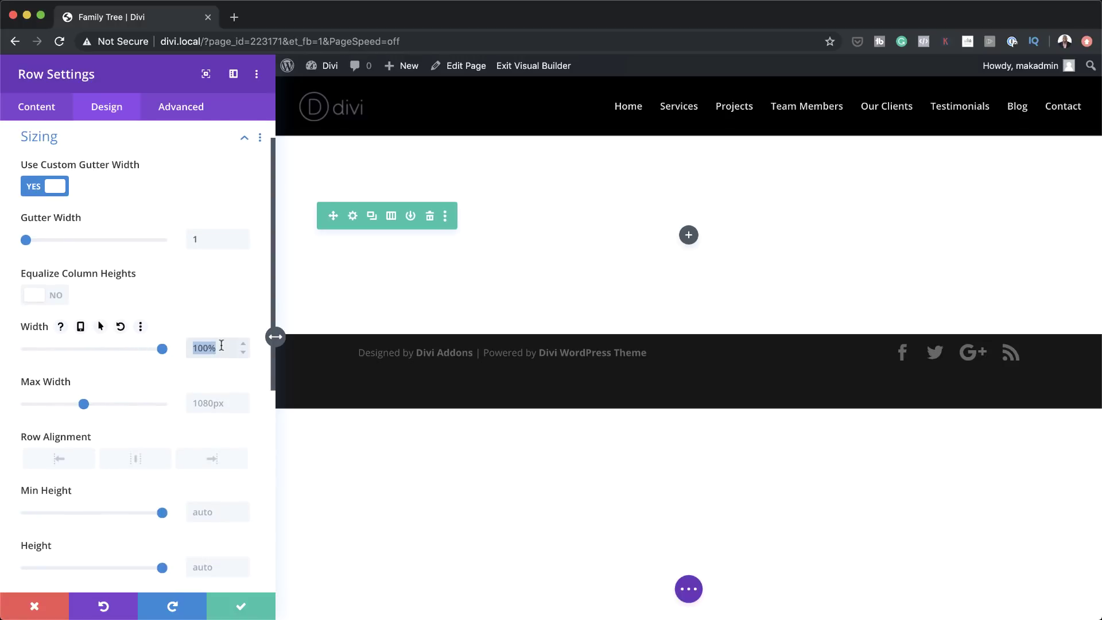
click(205, 403)
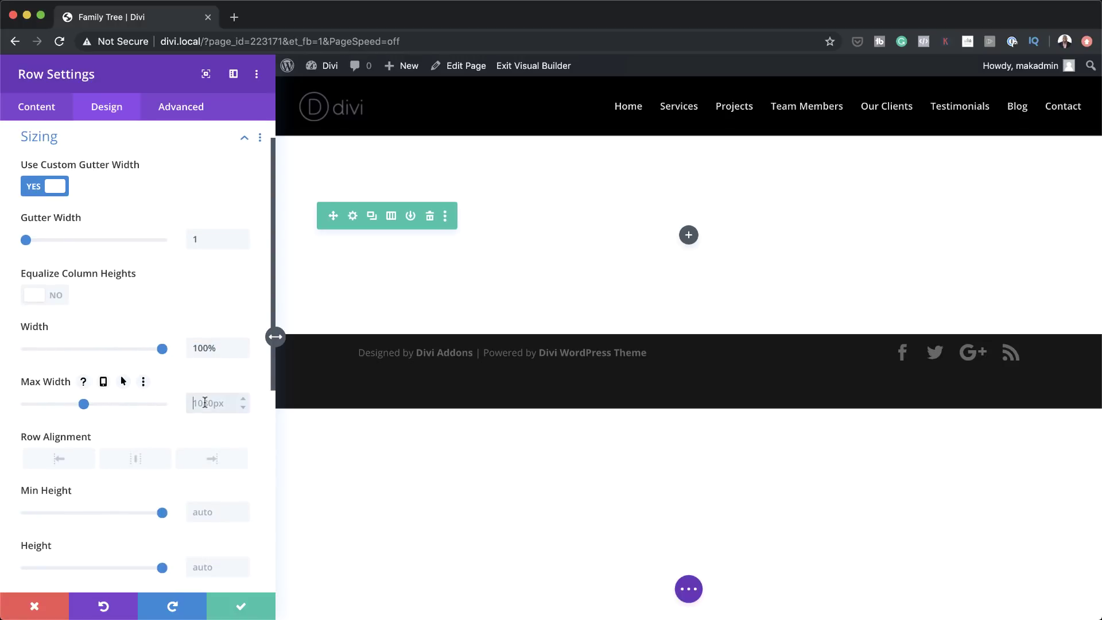
text(100%)
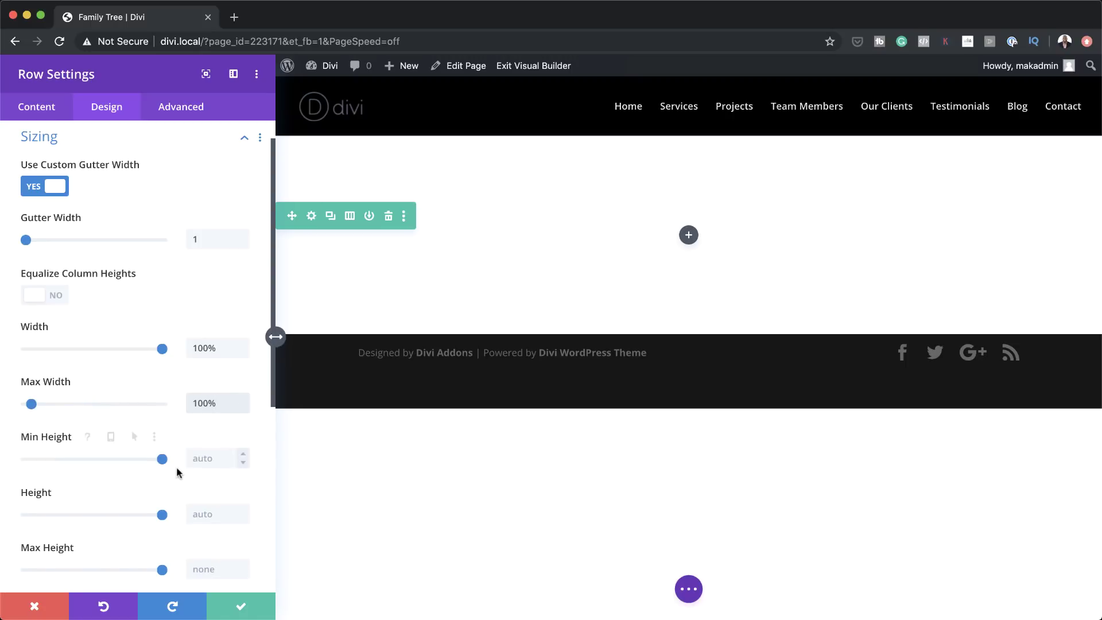
Set the row's top and bottom padding to 0px and left and right padding to 15vw, and save the row settings
scroll(147, 443, down, 5)
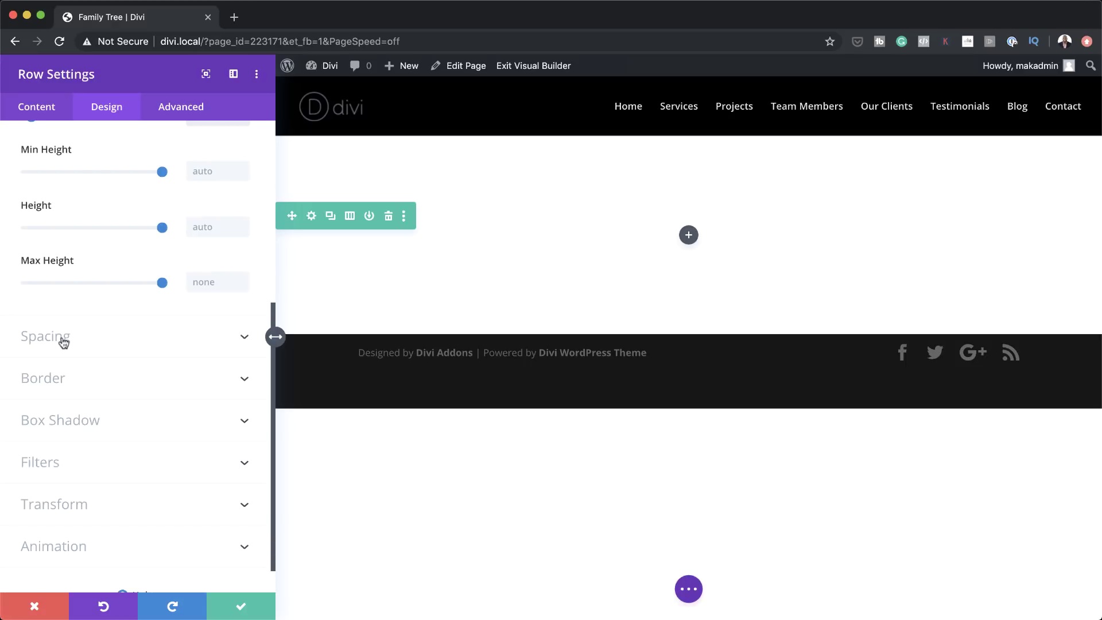
click(63, 343)
click(37, 204)
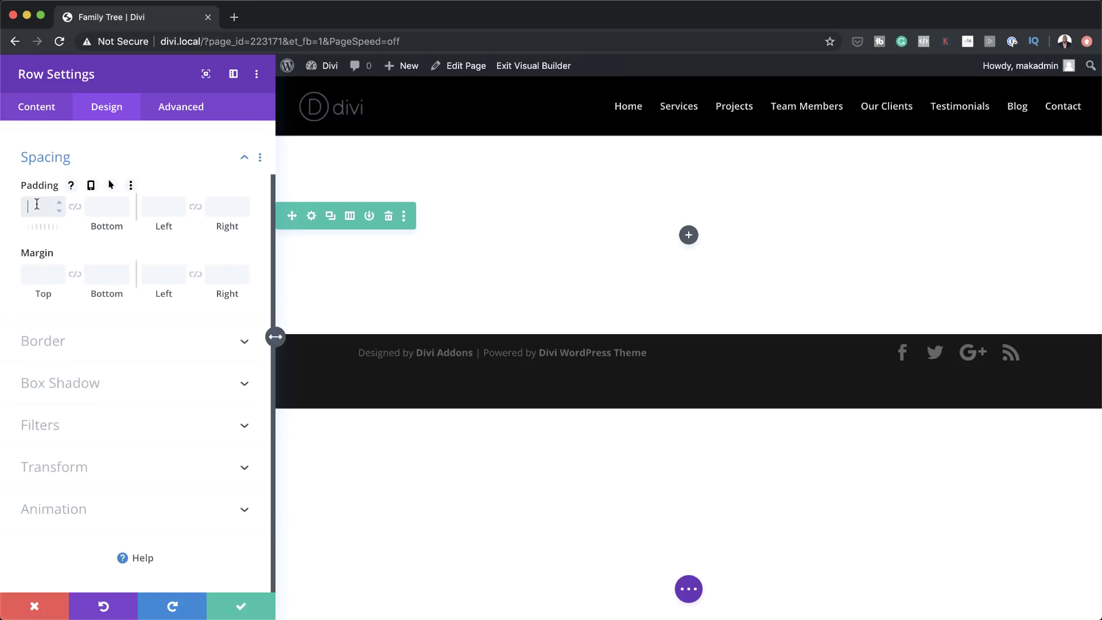
text(0px)
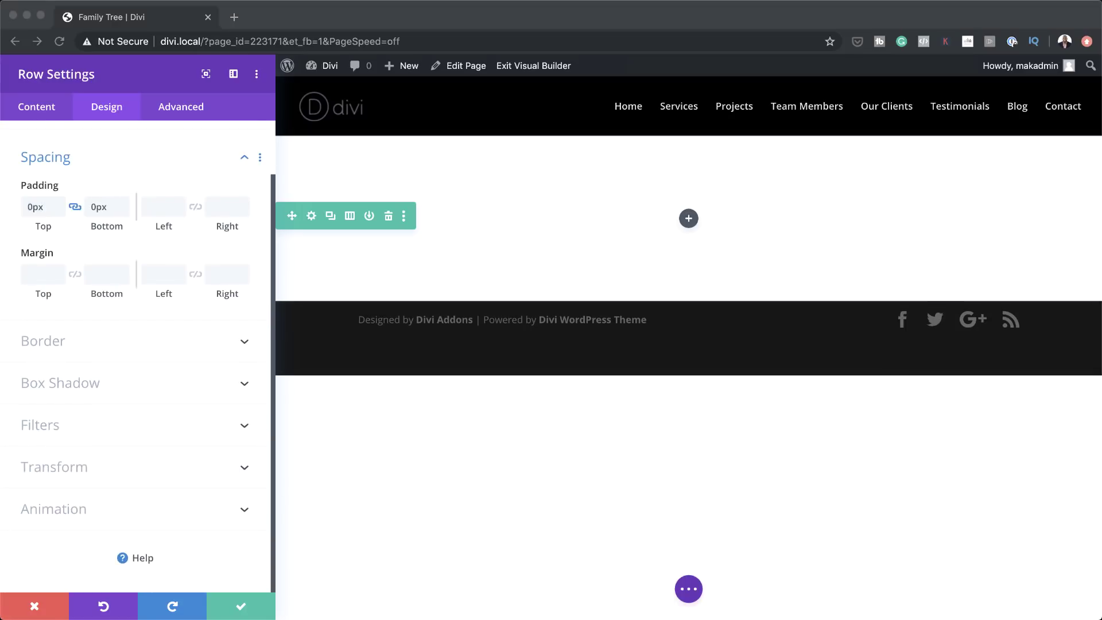
click(145, 207)
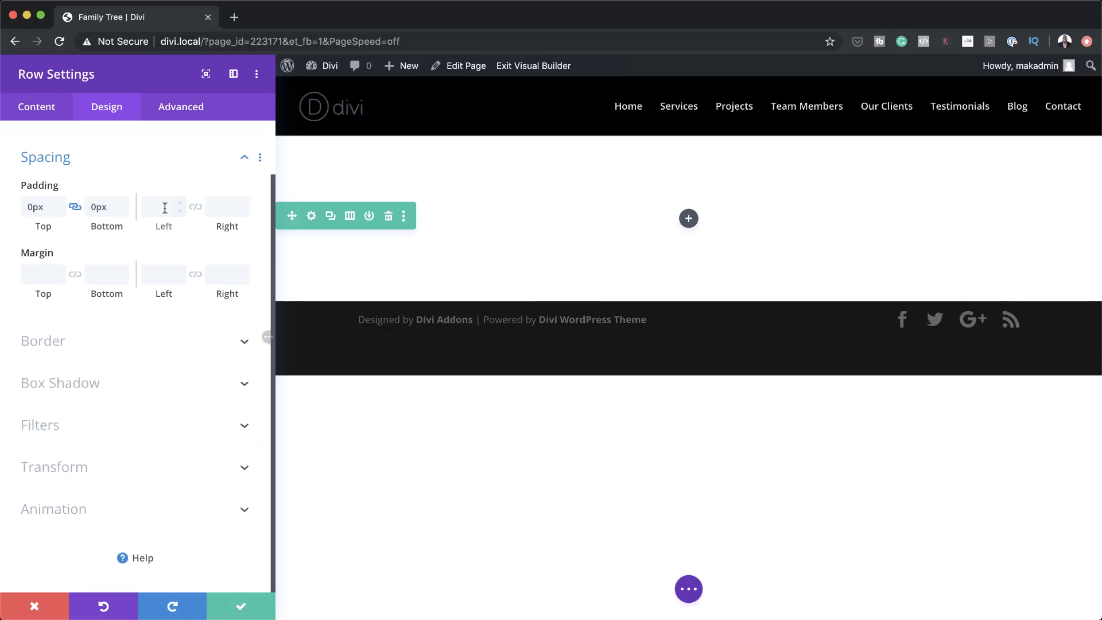
text(15vh)
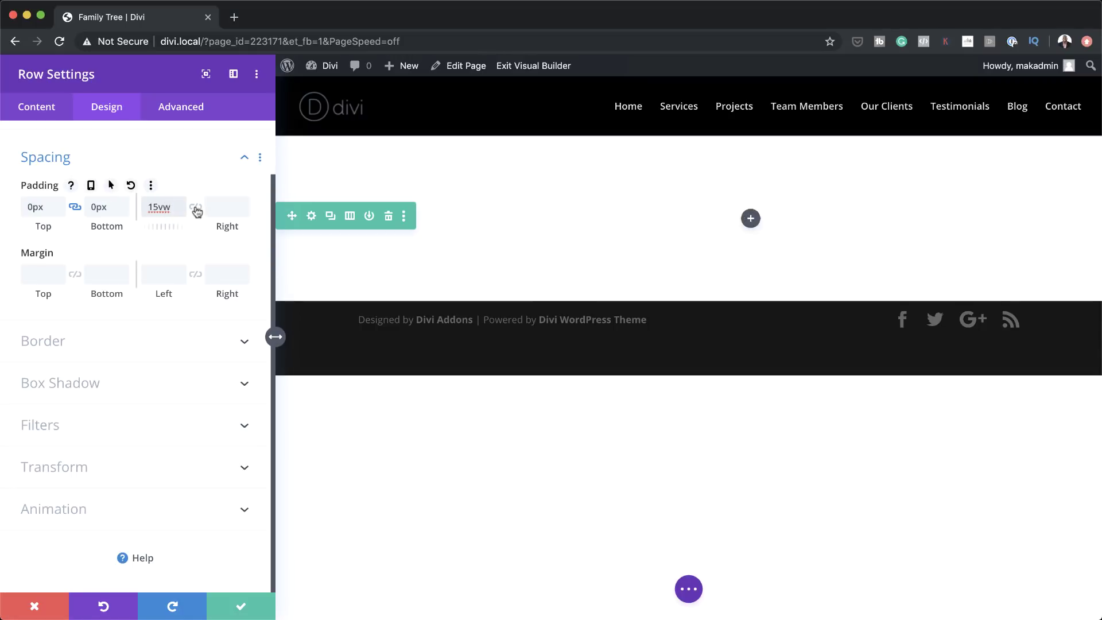
click(195, 207)
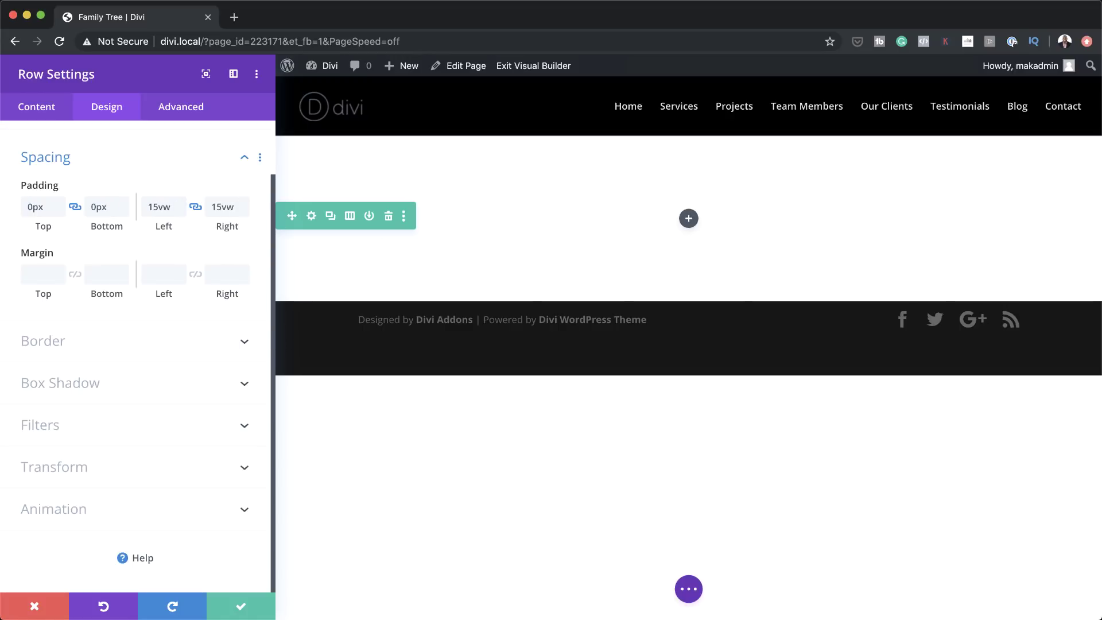
click(241, 610)
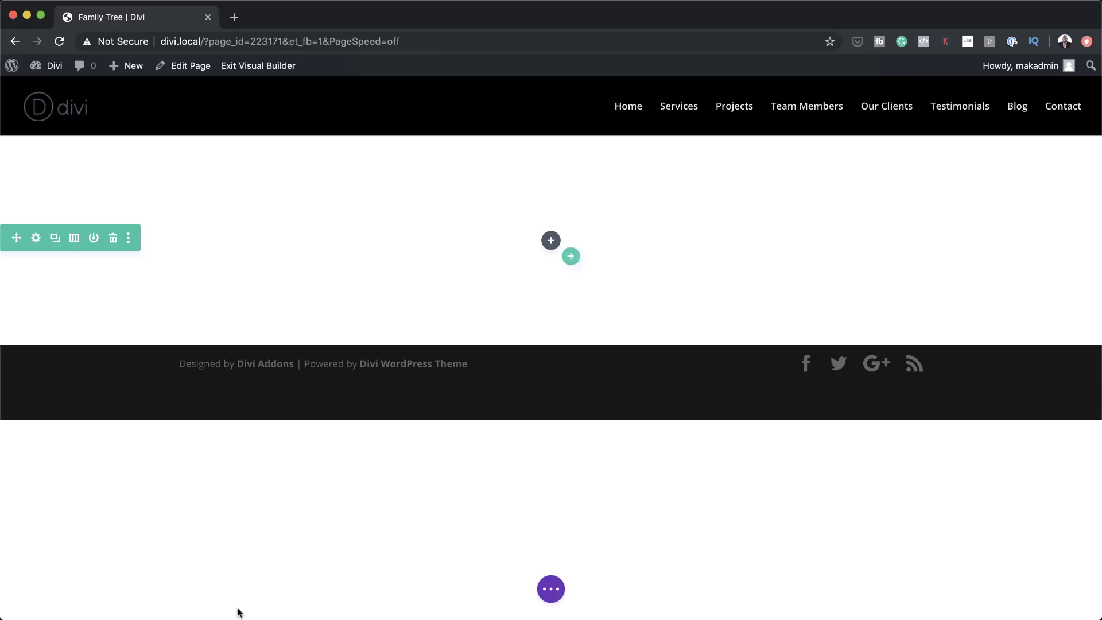
Insert an Image module into the row's empty column
click(550, 239)
text(ima)
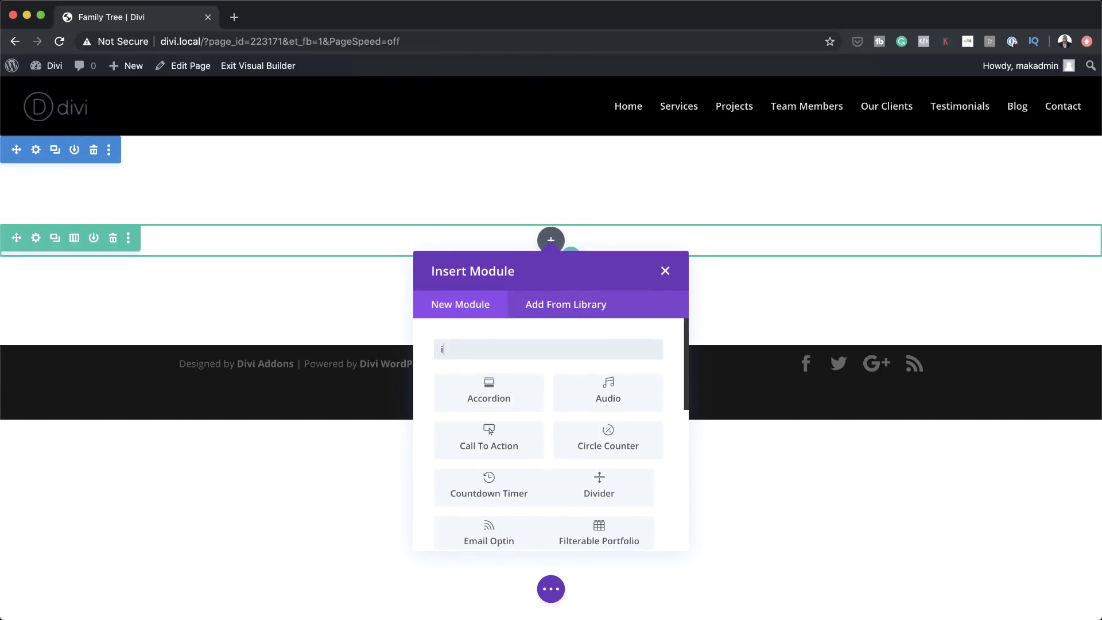
click(494, 397)
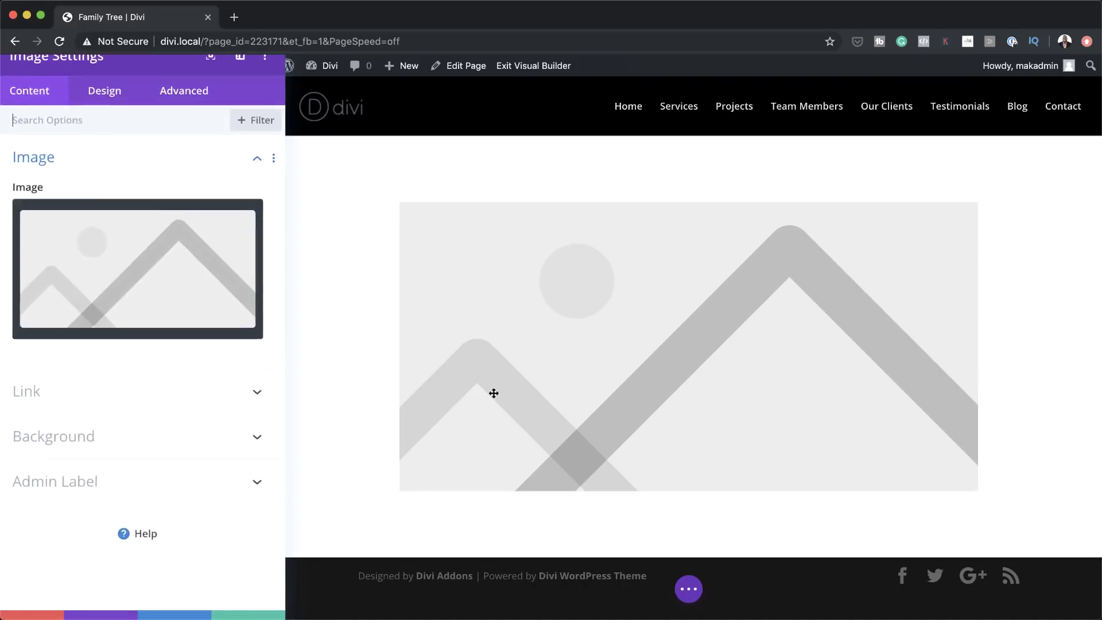
Replace the placeholder image with portrait-02.jpg from the media library
click(142, 280)
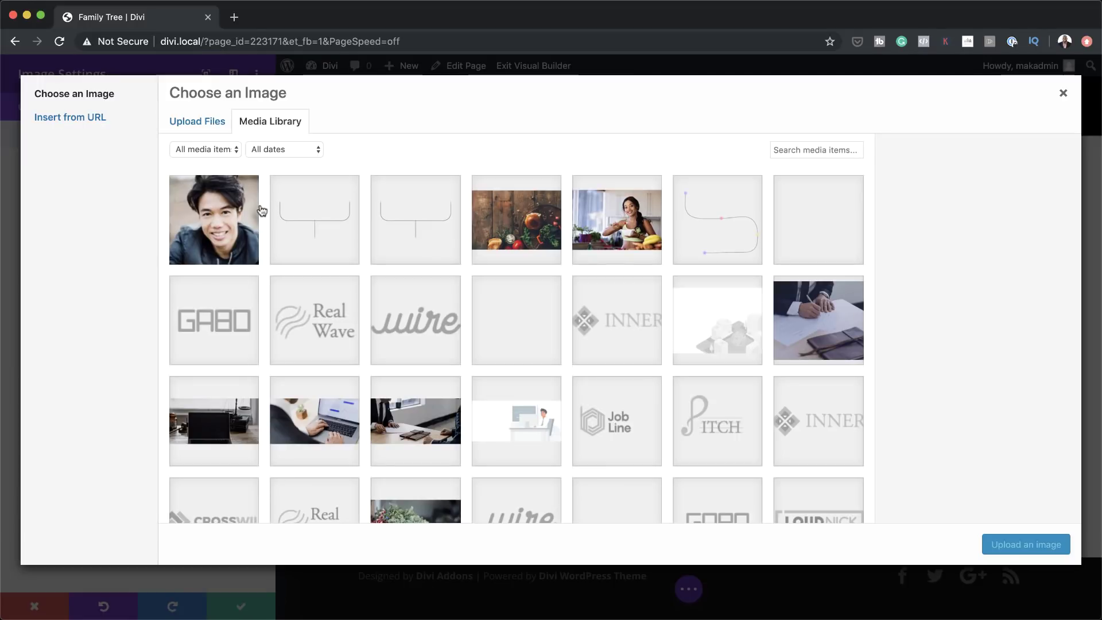
scroll(393, 335, down, 3)
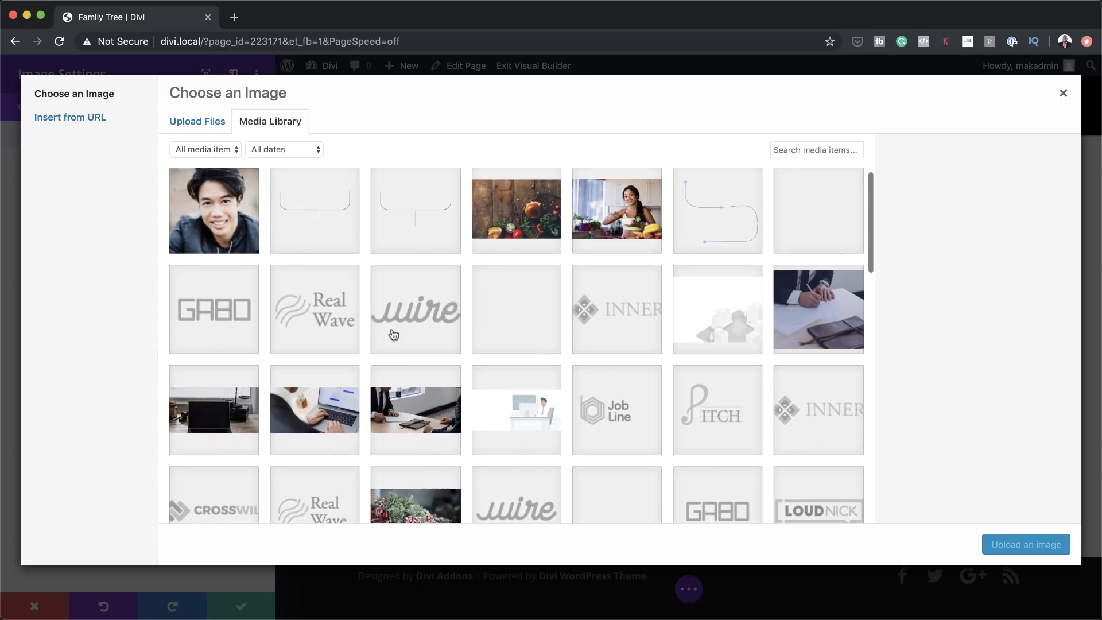
scroll(393, 335, down, 20)
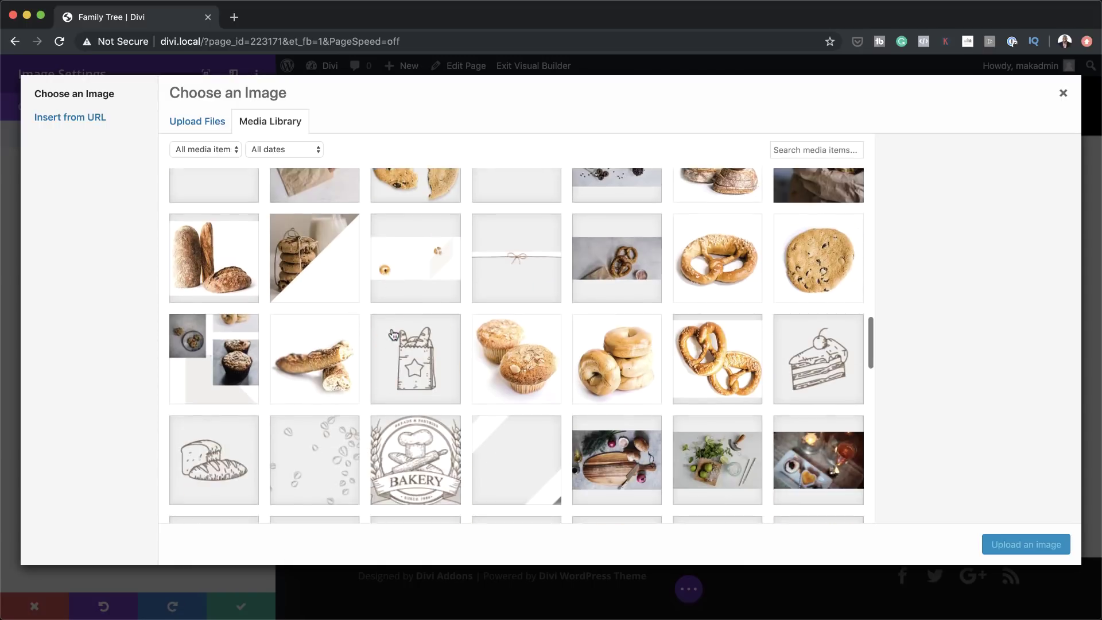
scroll(393, 335, down, 10)
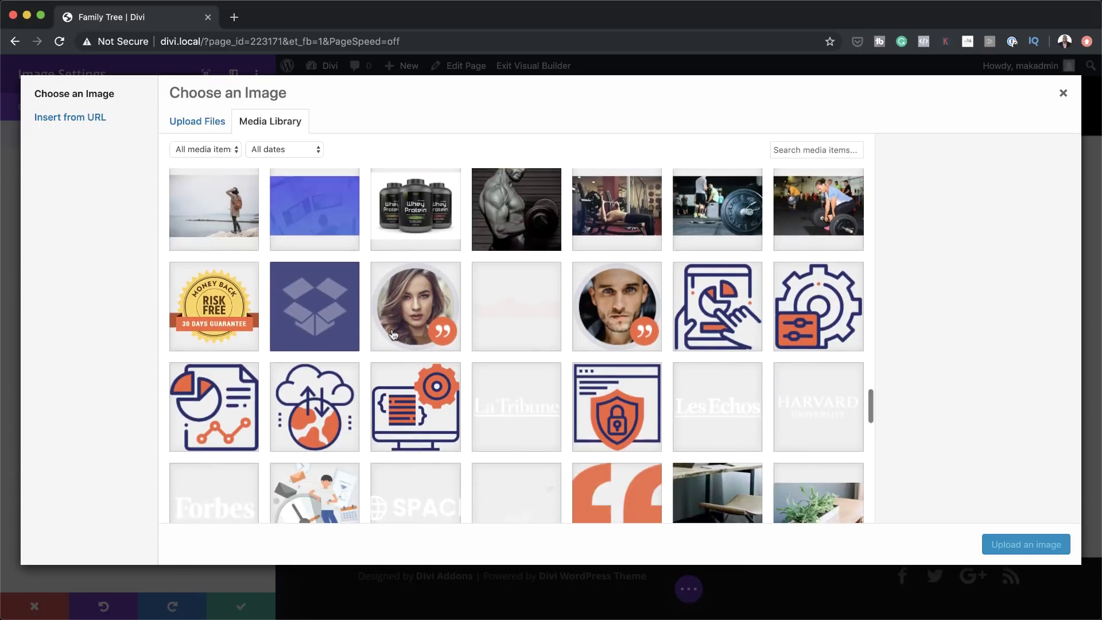
scroll(393, 335, down, 6)
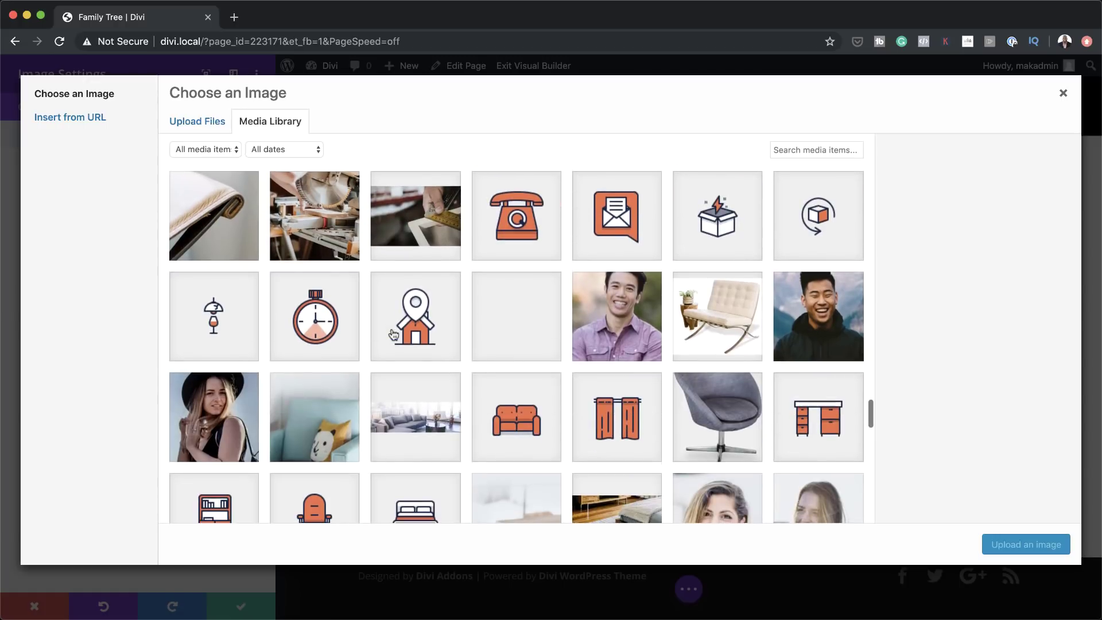
scroll(393, 334, down, 1)
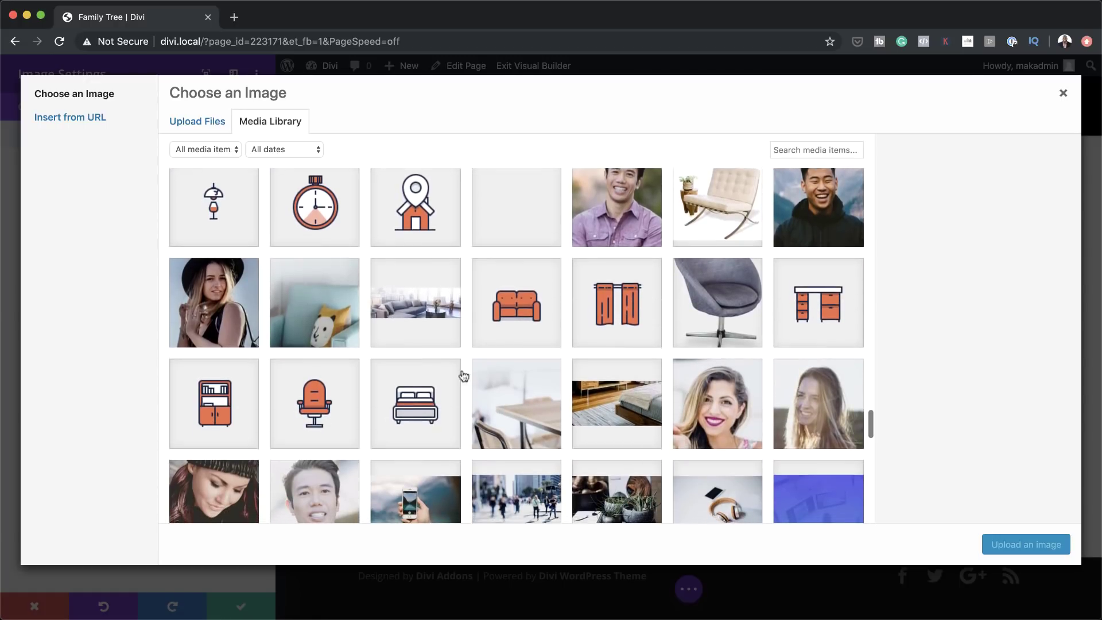
click(733, 422)
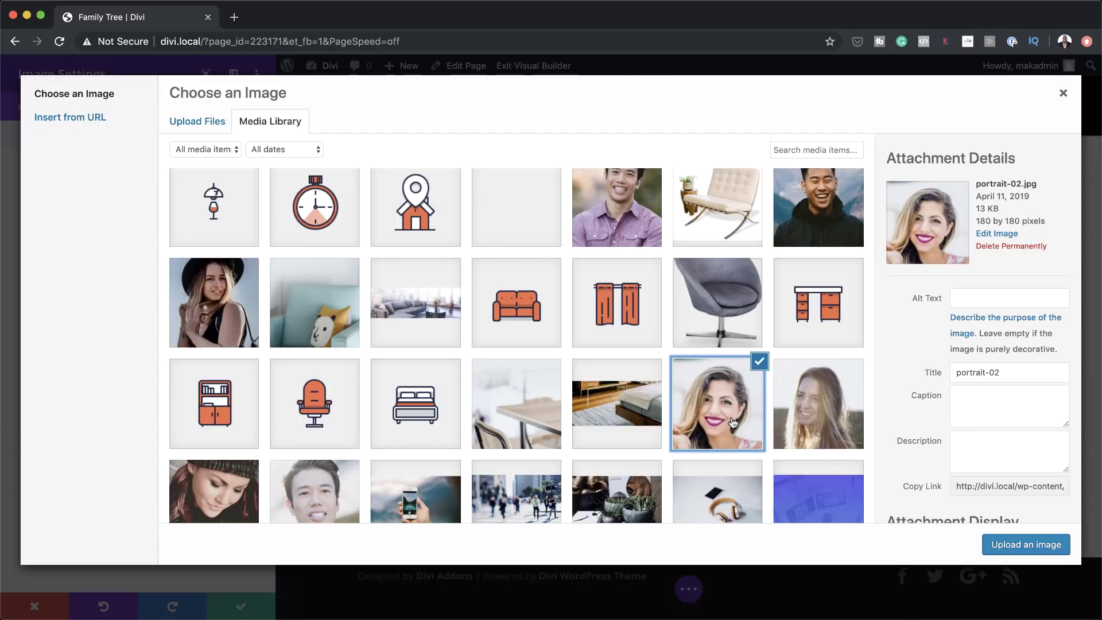
click(1020, 549)
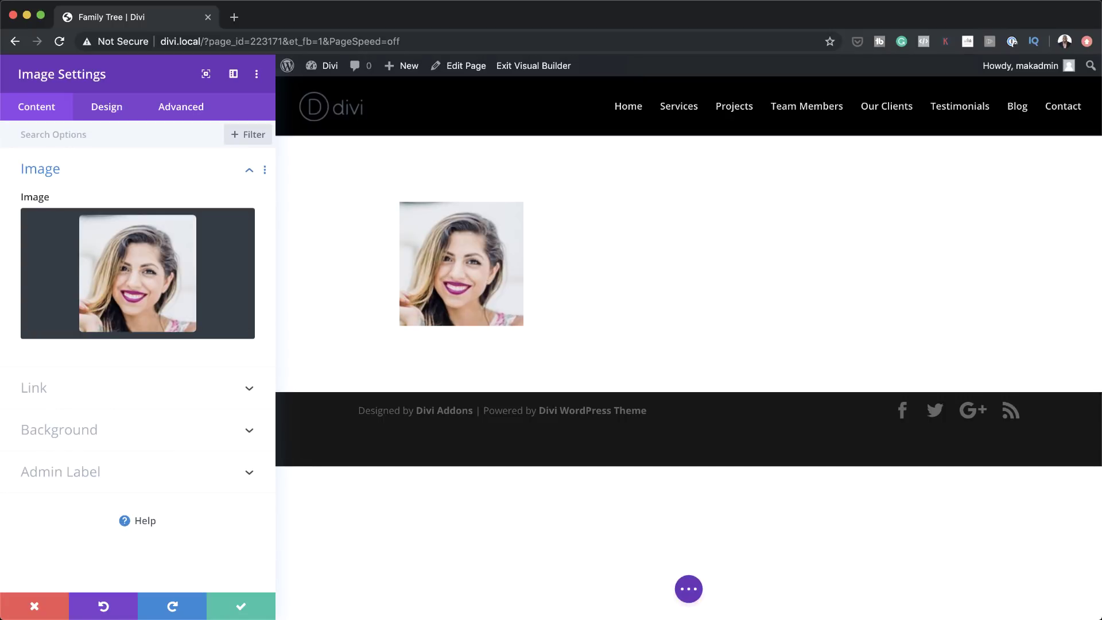
Set the portrait's image alignment to center
click(109, 109)
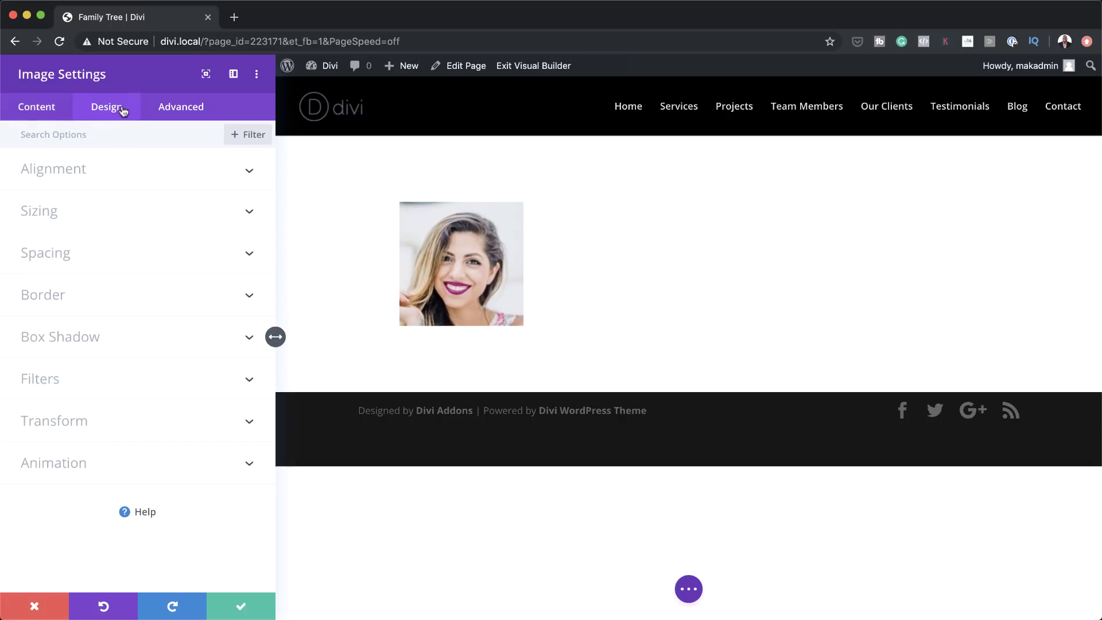
click(74, 171)
click(137, 218)
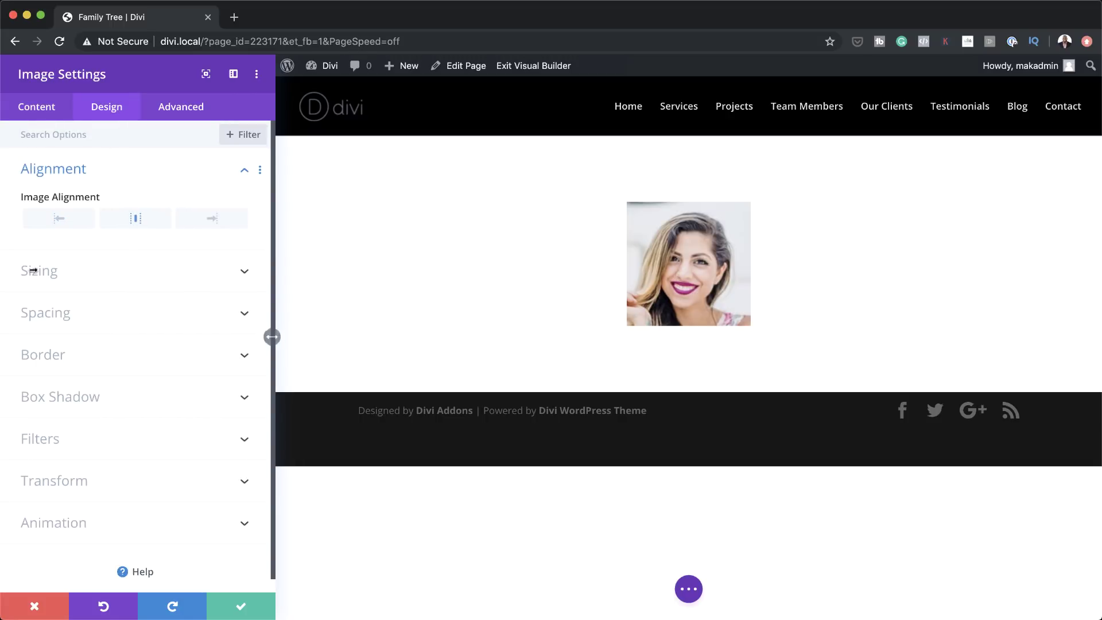
Set the image module's width to 49% and its module alignment to center
click(74, 271)
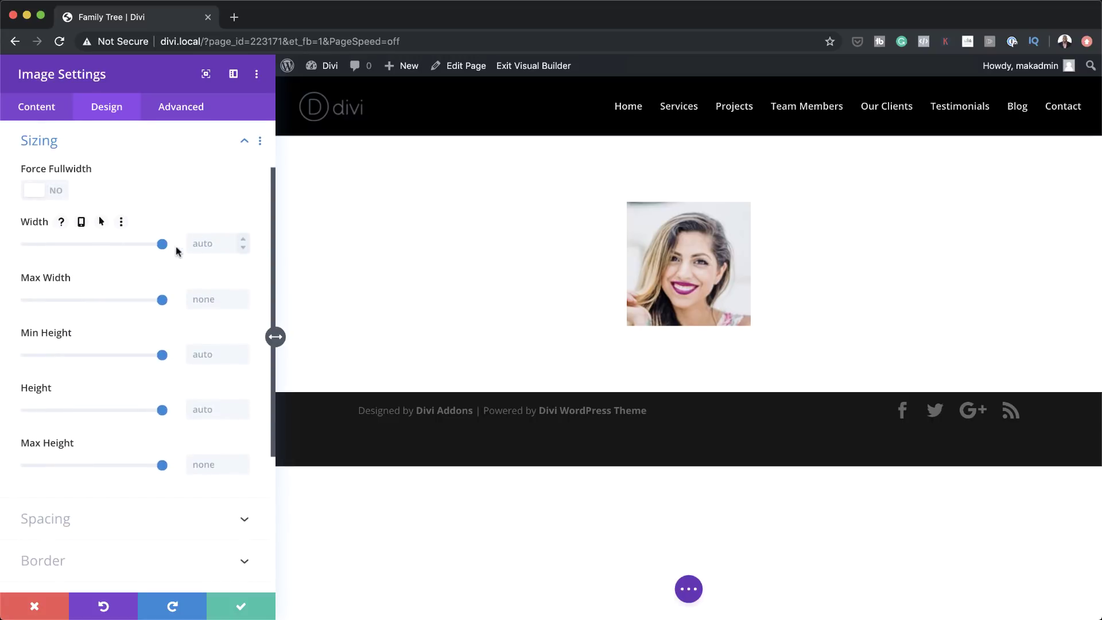
drag(162, 244, 108, 251)
double_click(212, 243)
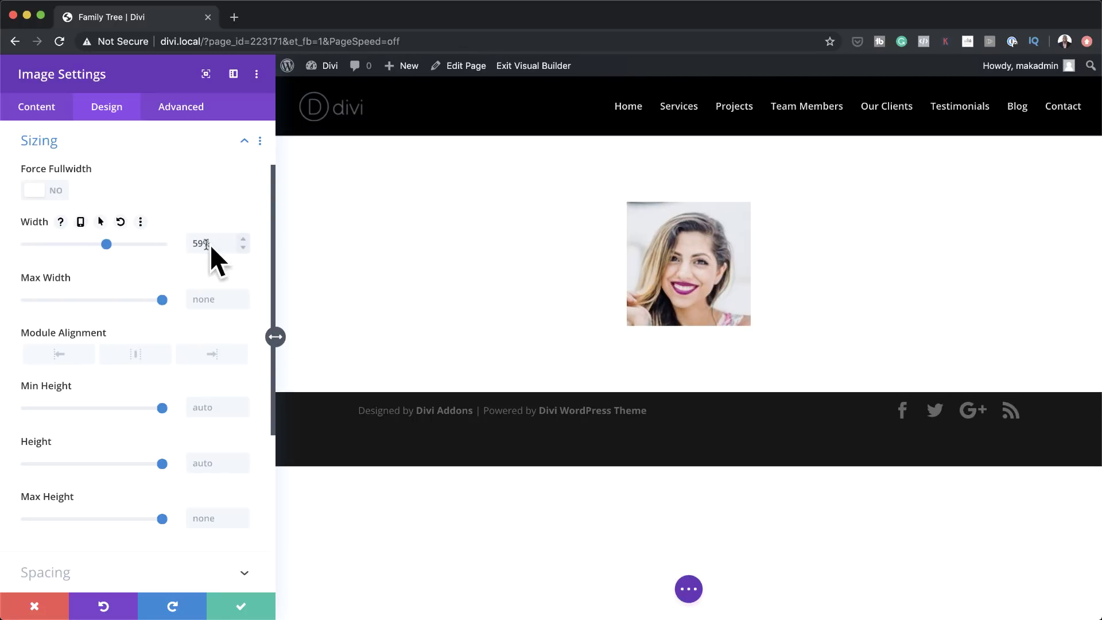
text(49)
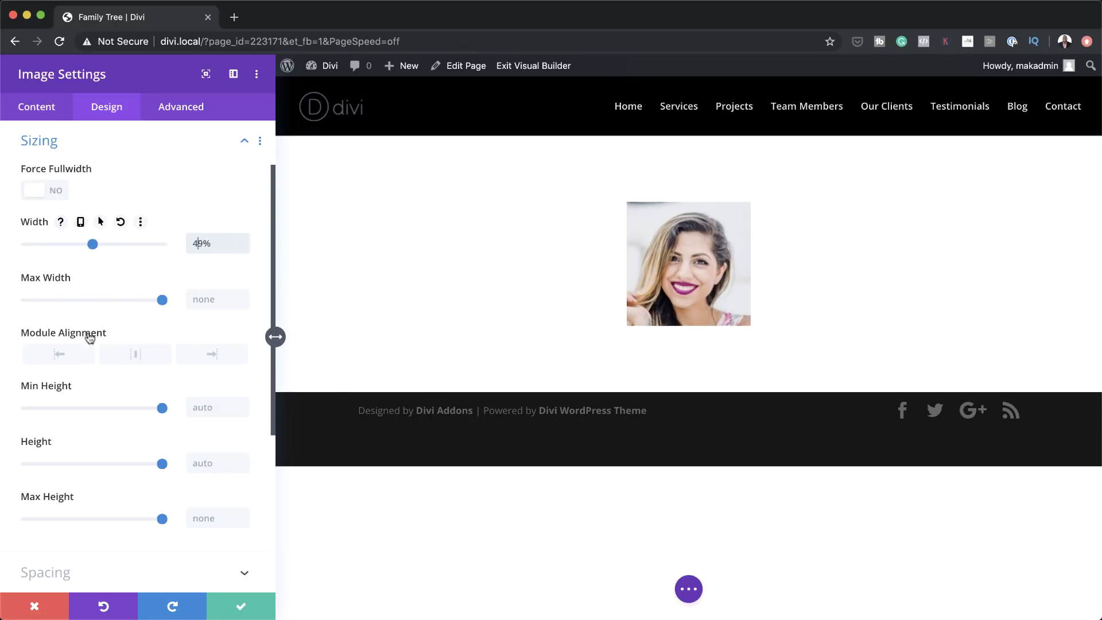
click(135, 354)
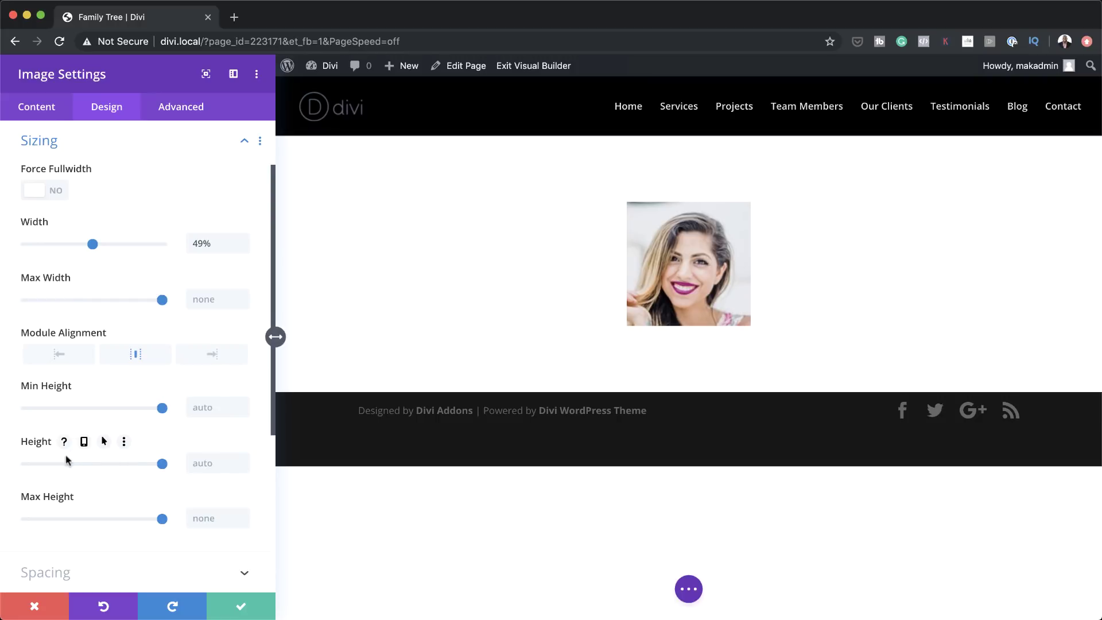
Round all four corners of the portrait by 20vw and save the image settings
scroll(50, 426, down, 2)
scroll(50, 426, down, 4)
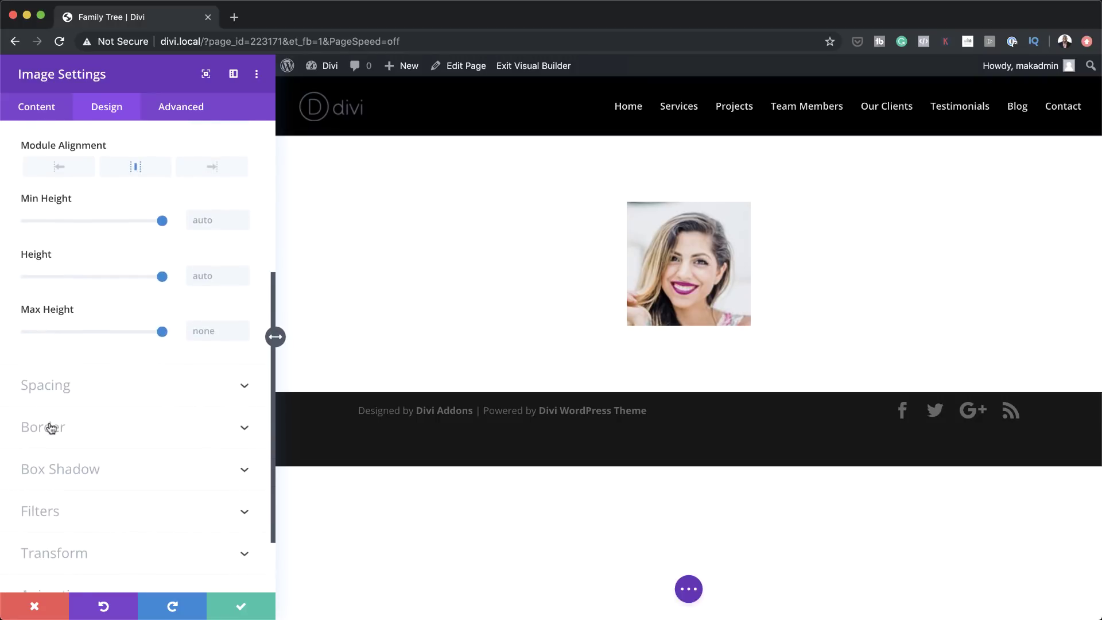
click(45, 418)
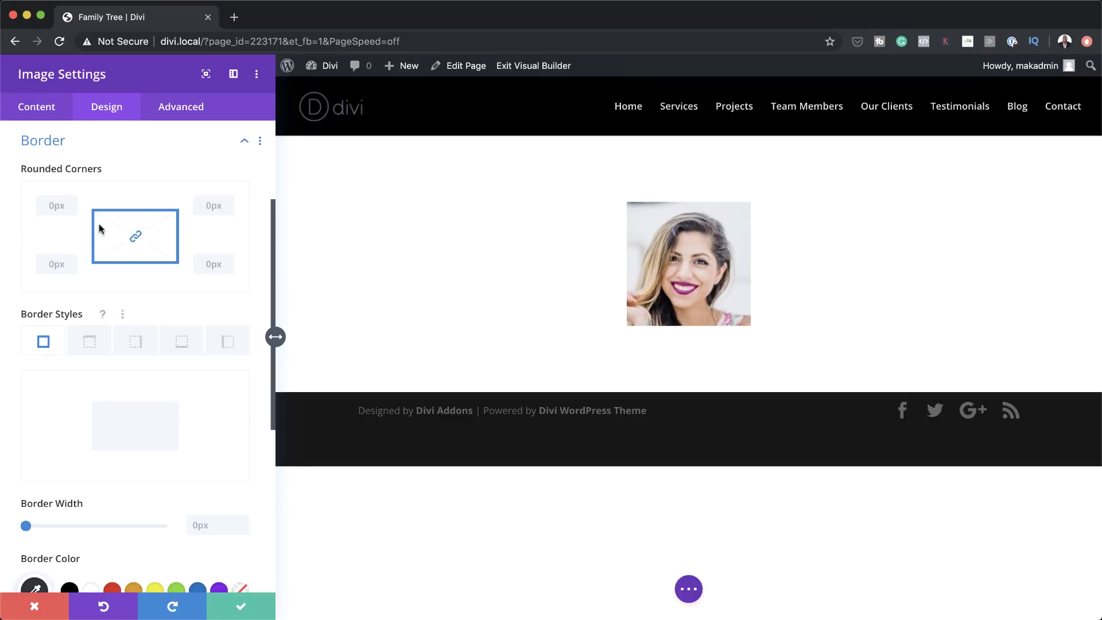
click(58, 204)
text(20vw)
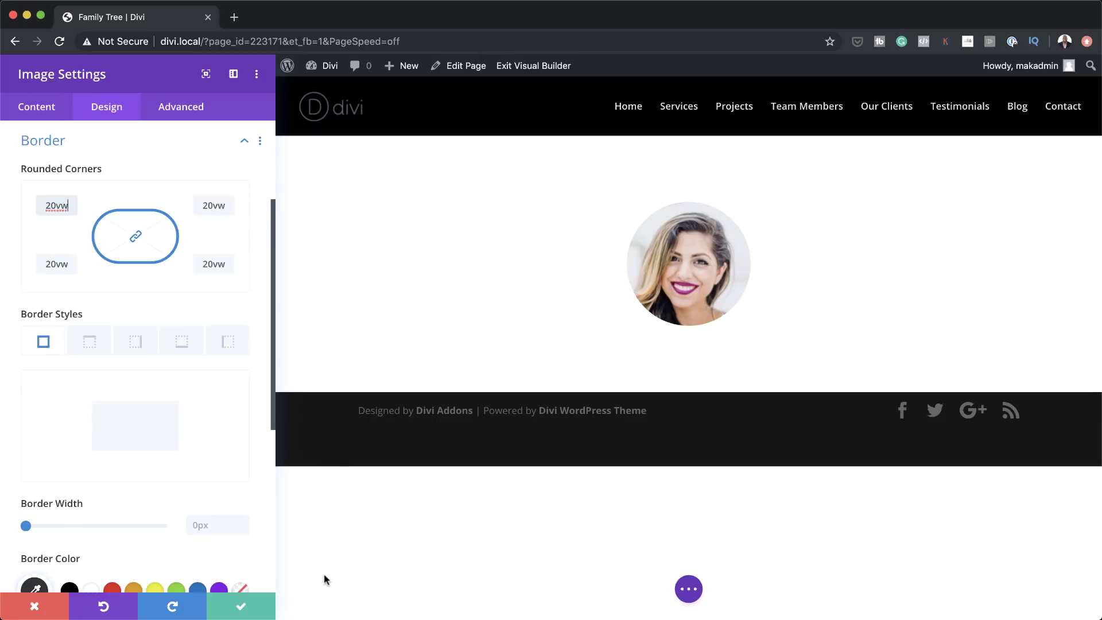
click(246, 610)
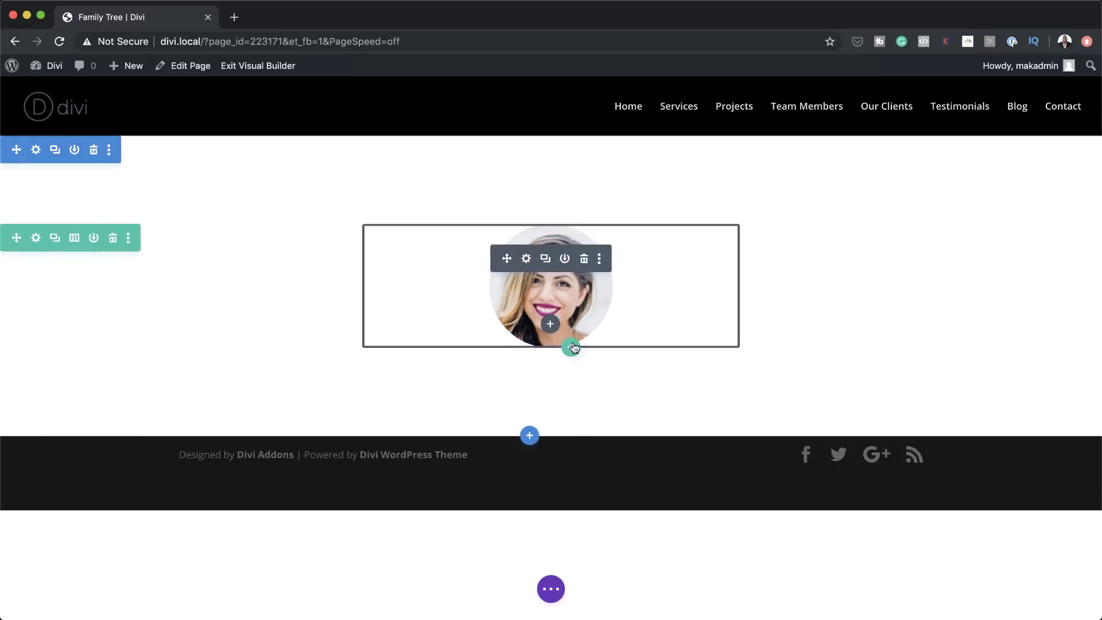
Insert a Text module directly below the portrait image
click(549, 323)
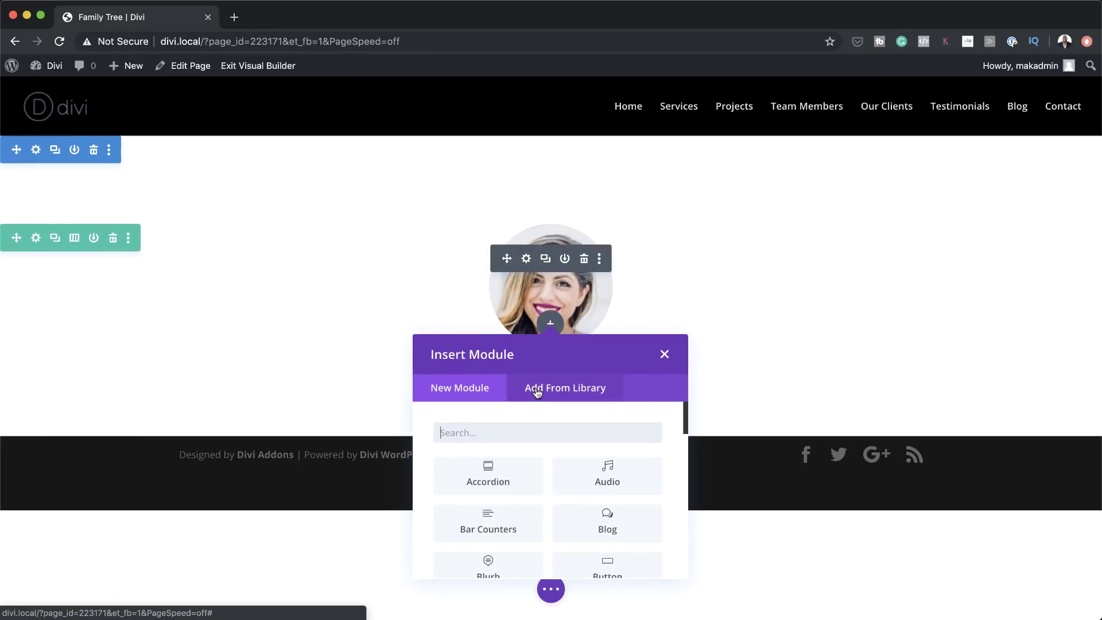
text(text)
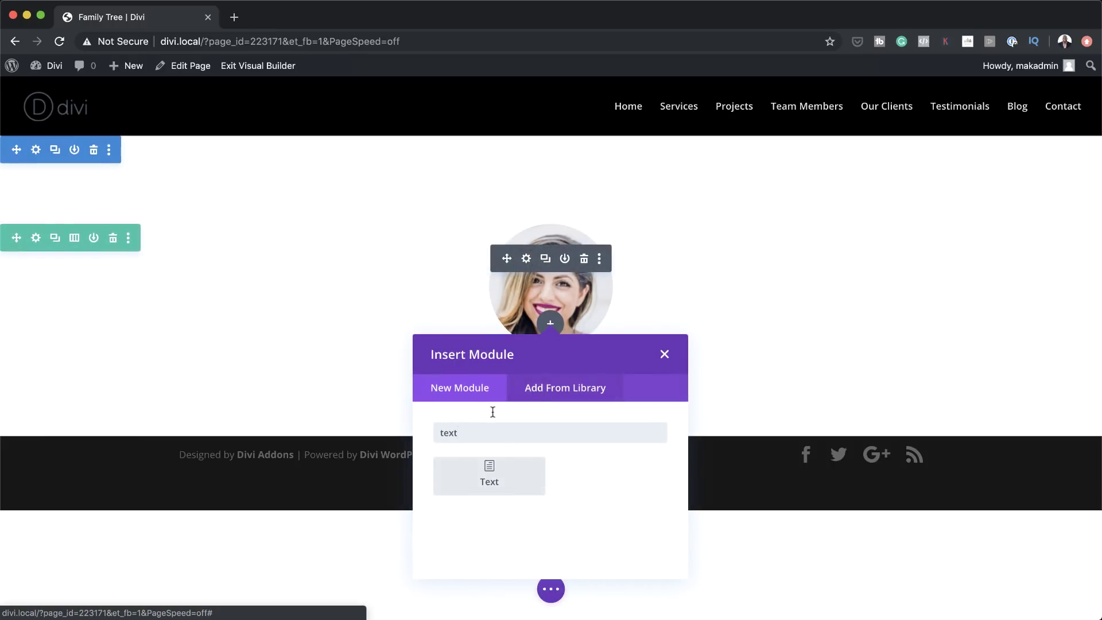
click(494, 479)
Replace the placeholder body text with the person's first name and give the text module a white #ffffff background
drag(28, 325, 212, 417)
text(ane)
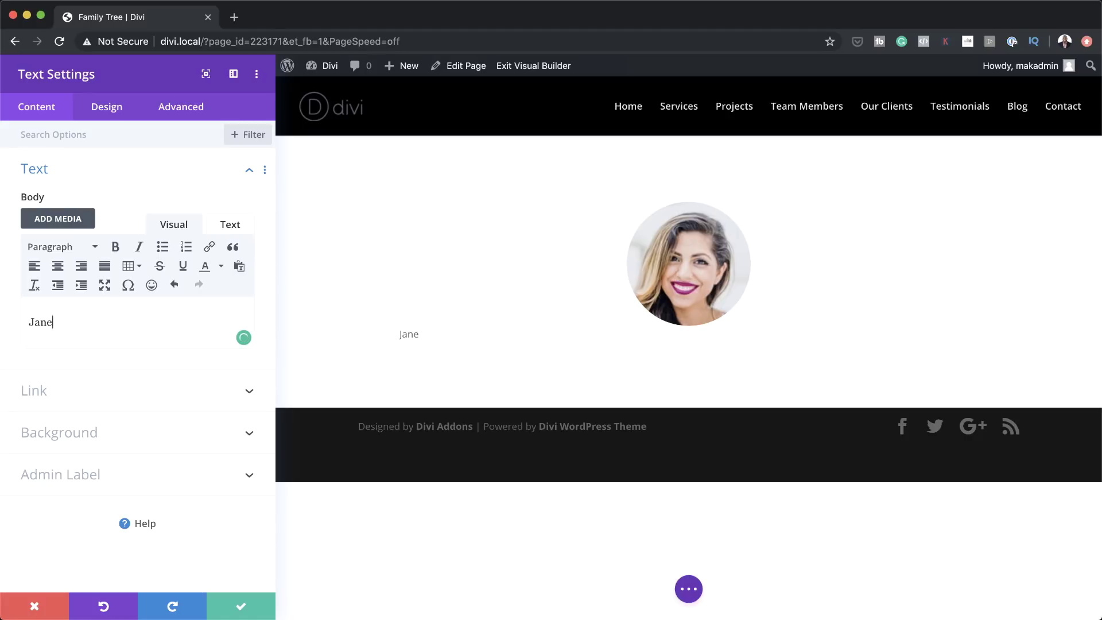
click(75, 433)
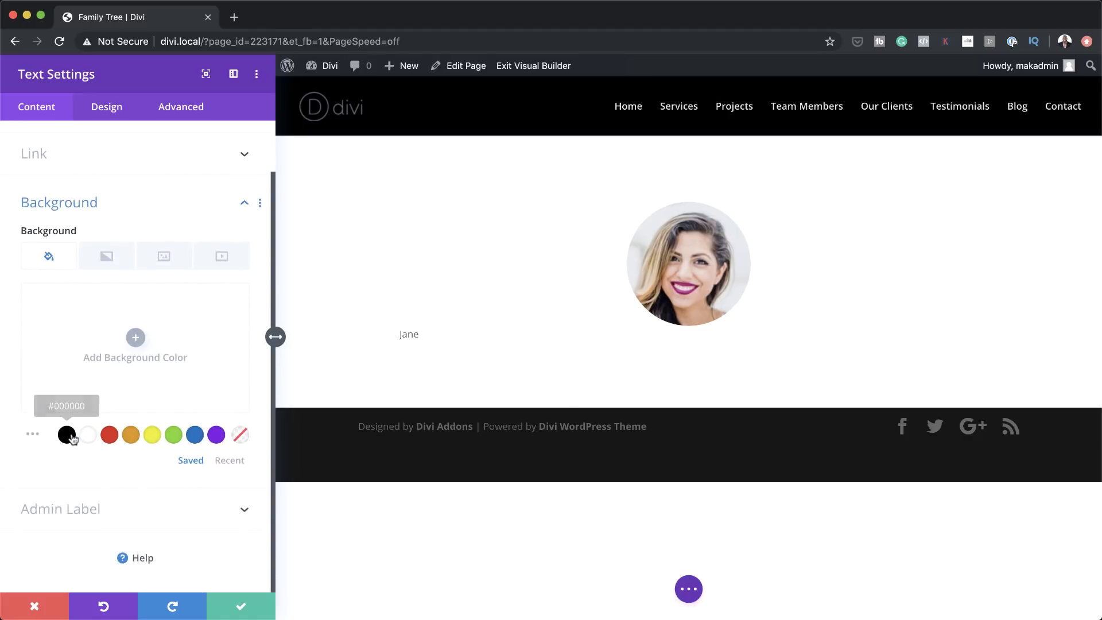
click(89, 437)
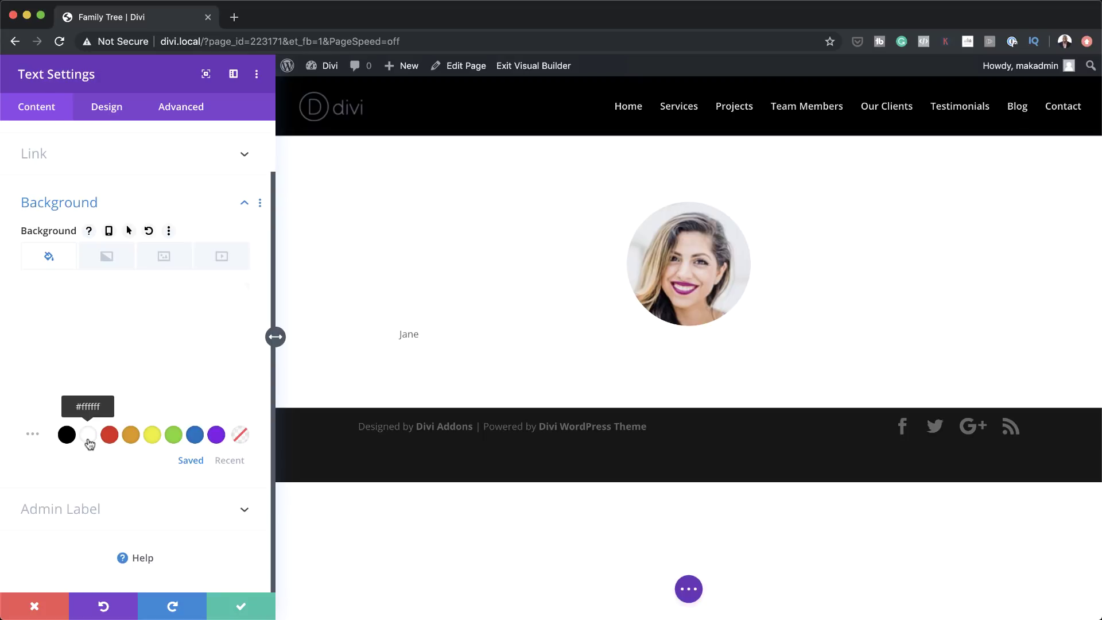
Set the name text's font to Open Sans and its color to black
click(121, 115)
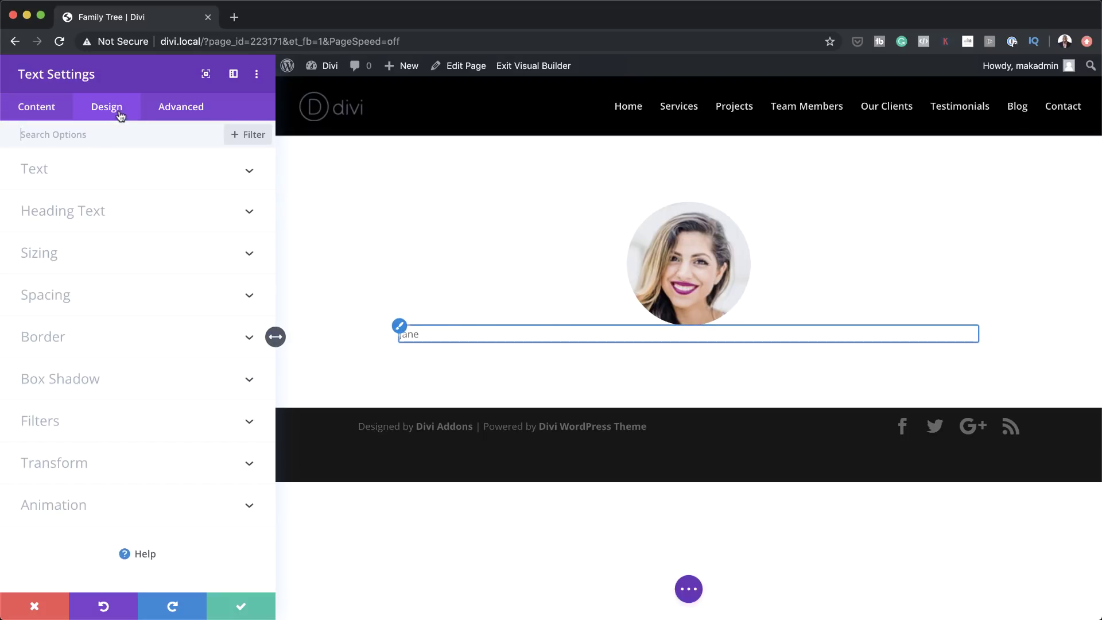
click(49, 179)
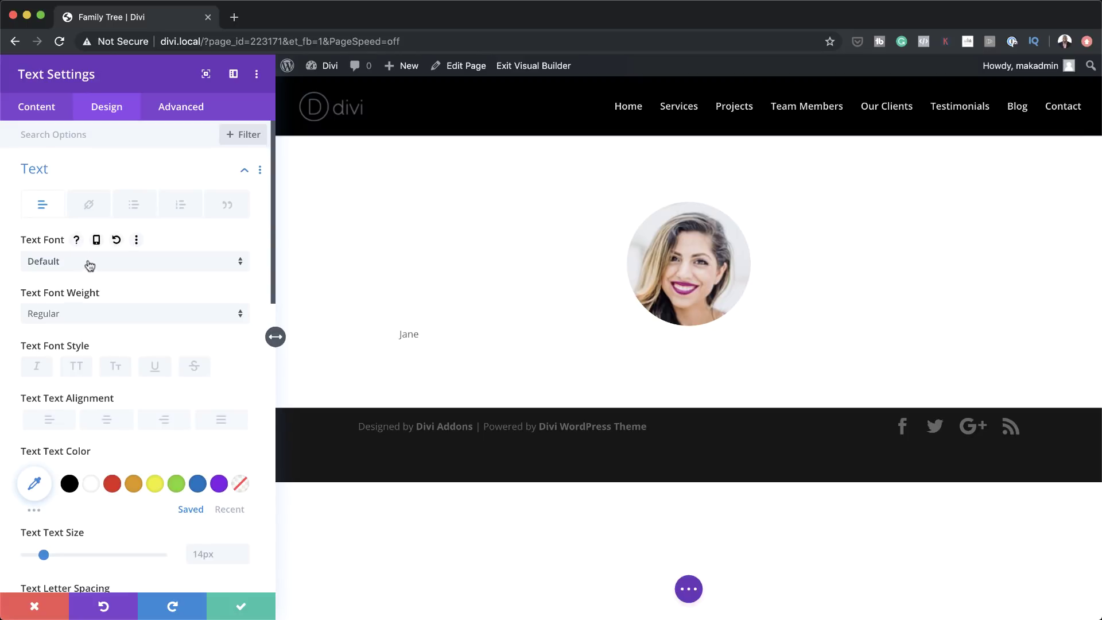
click(141, 265)
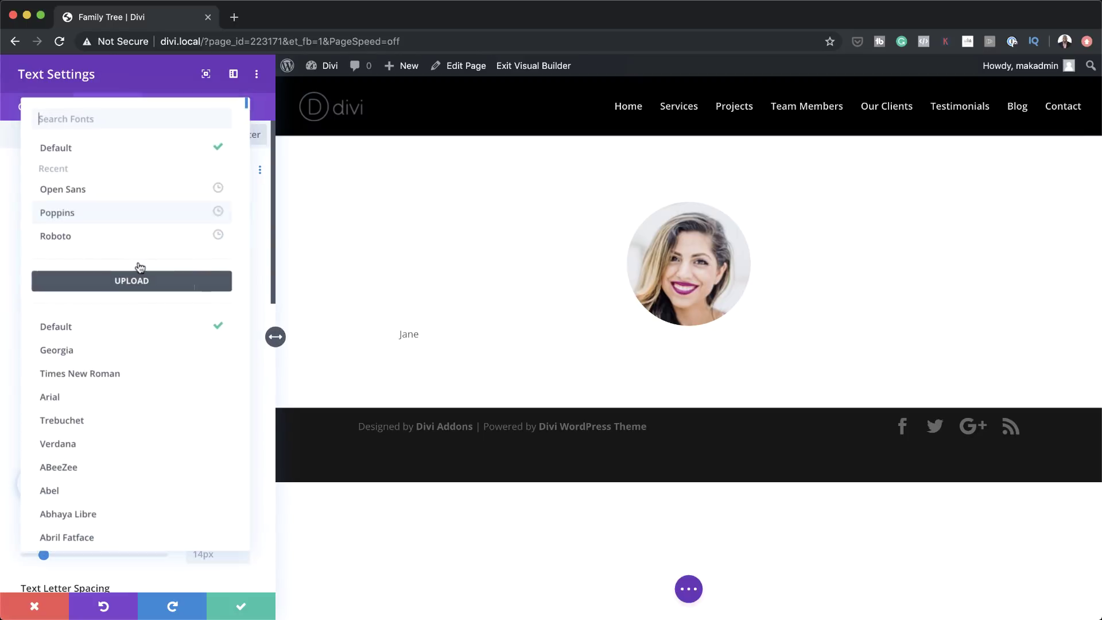
click(117, 189)
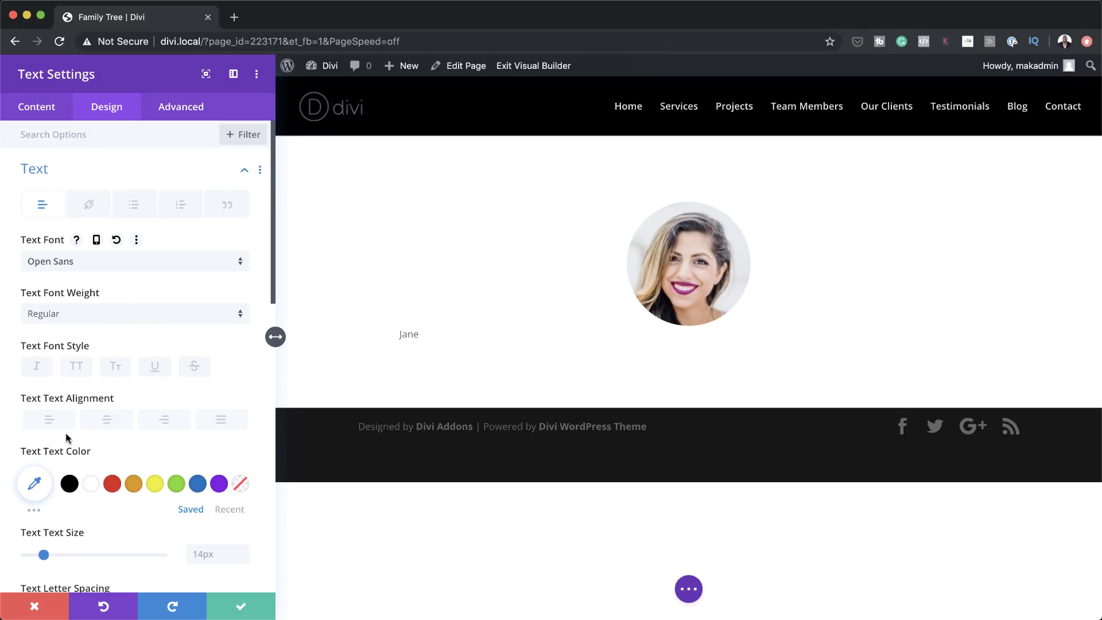
click(71, 485)
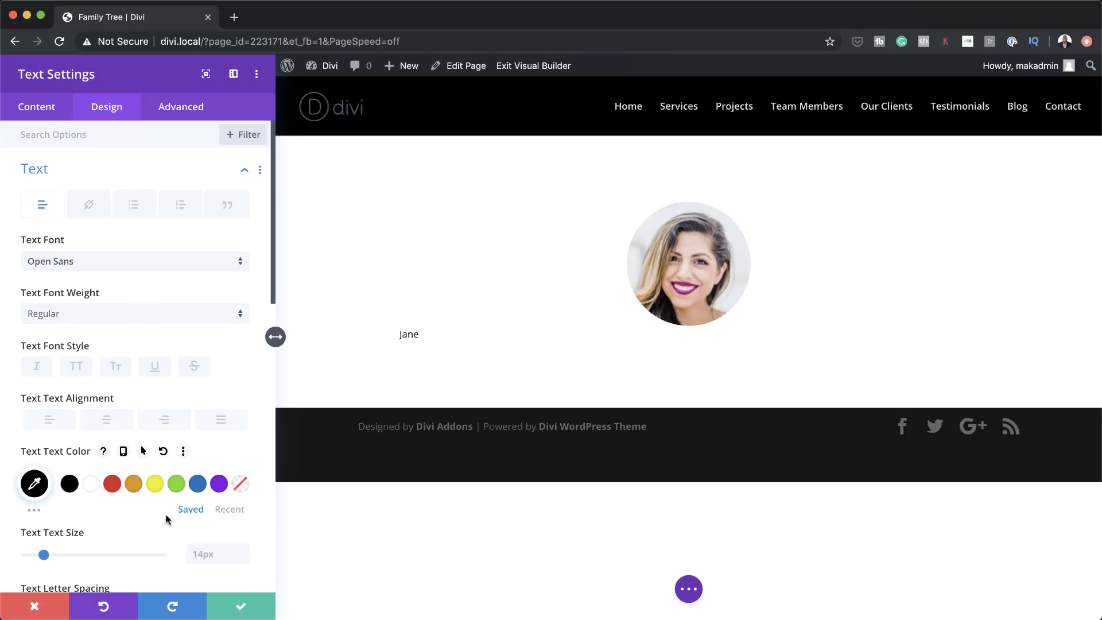
Set the name's text size to 0.8vw and its line height to 0.4em
scroll(167, 518, down, 1)
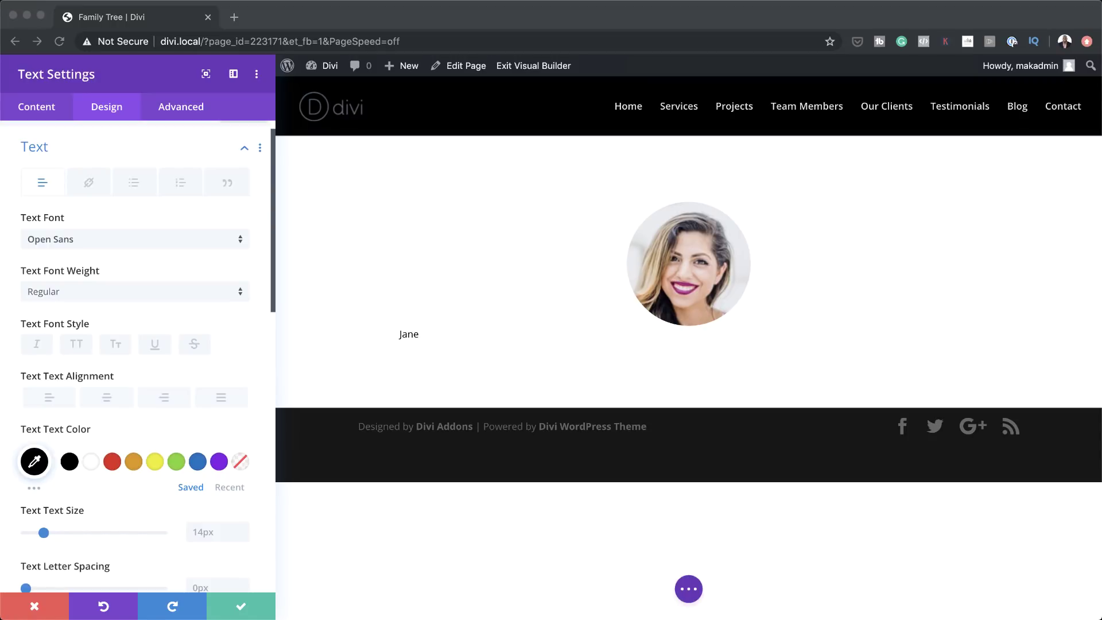
click(204, 532)
text(0.8vw)
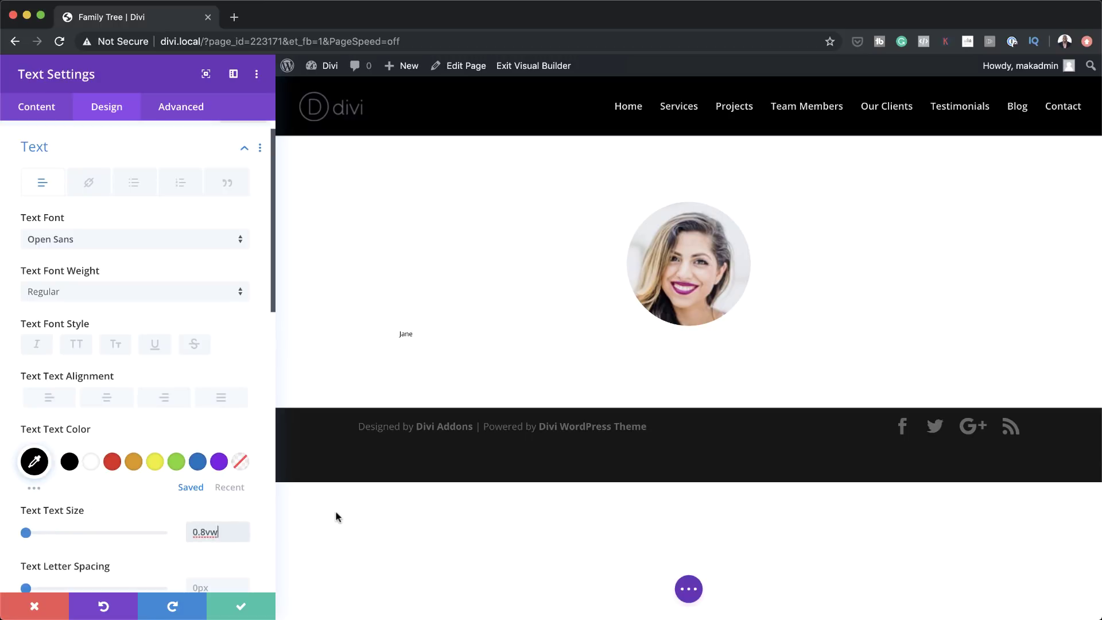
scroll(136, 511, down, 3)
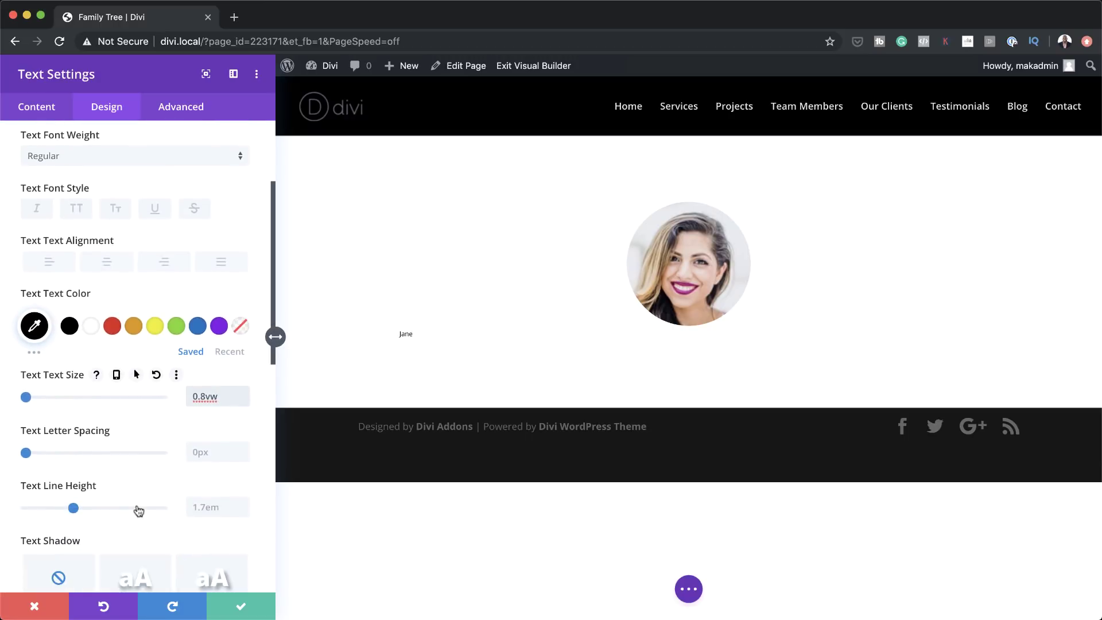
click(218, 502)
text(0.4em)
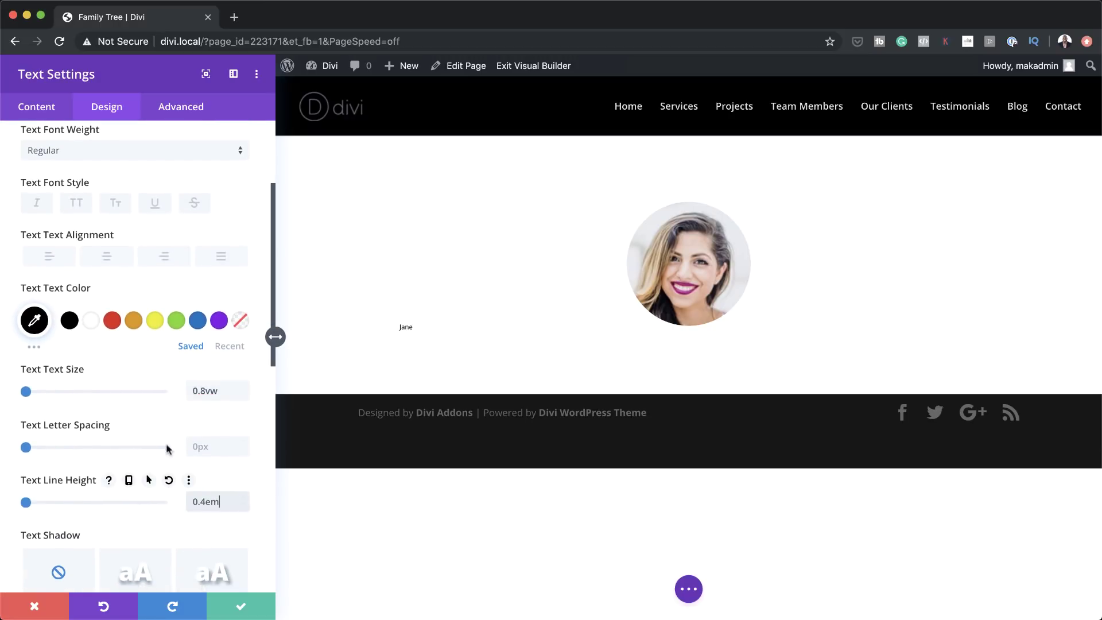
Center the name text beneath the portrait
click(104, 259)
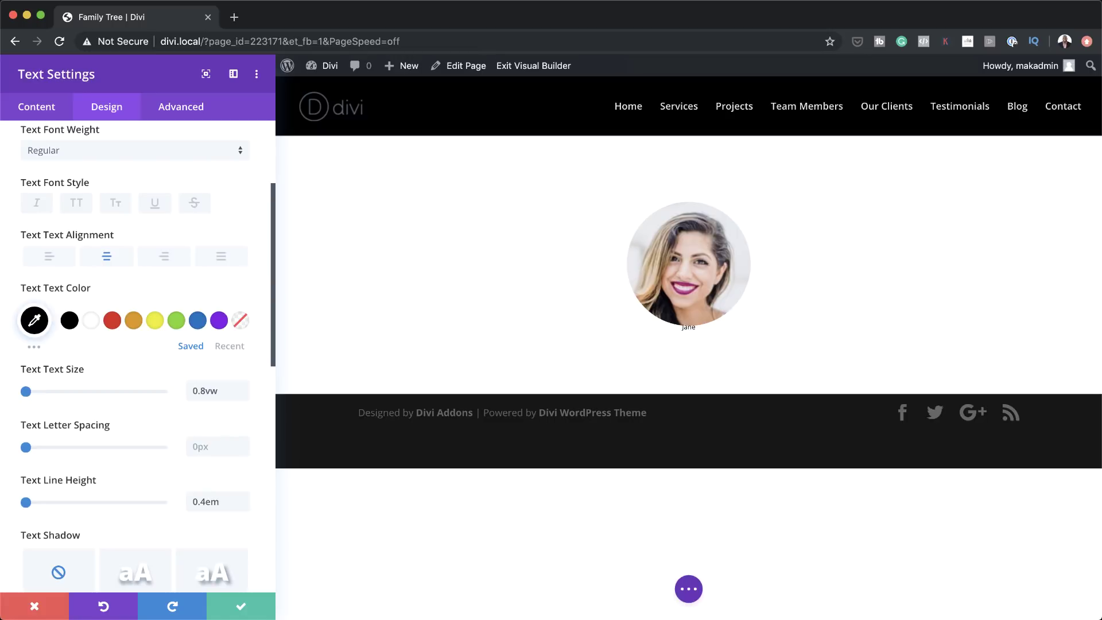
scroll(103, 499, down, 2)
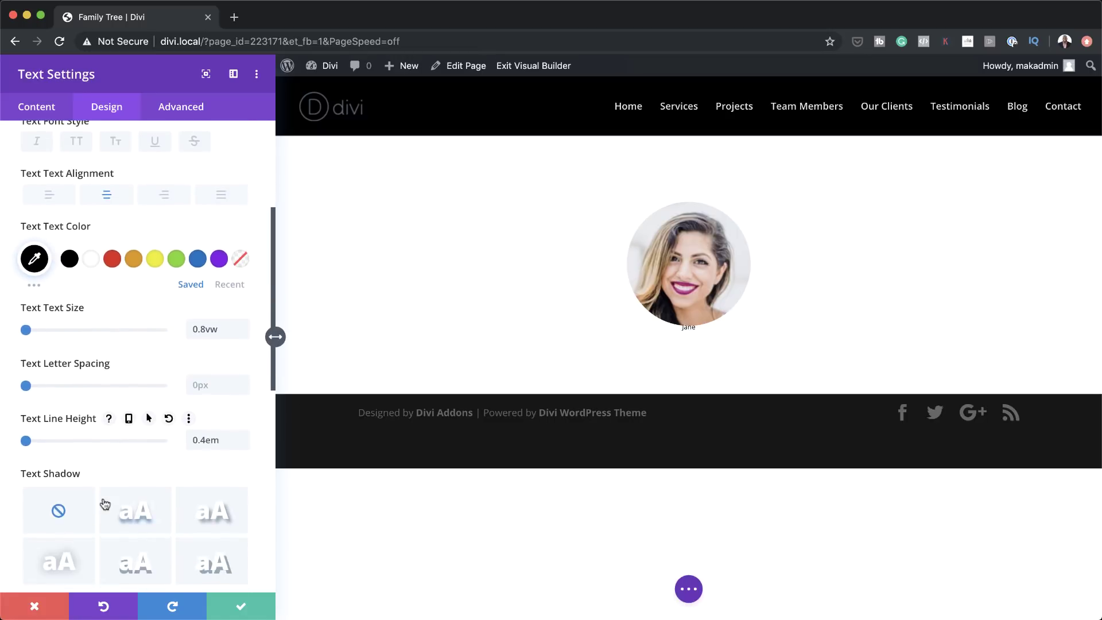
scroll(104, 503, down, 10)
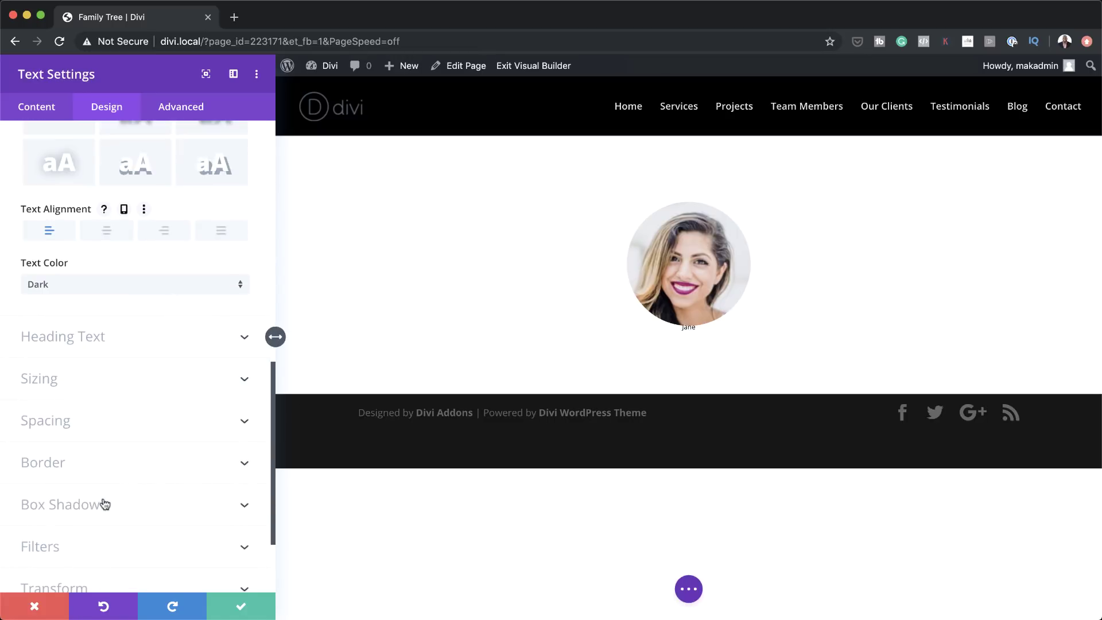
Set the name text module's top margin to -0.5vw and its linked left and right margins to 1vw
click(64, 421)
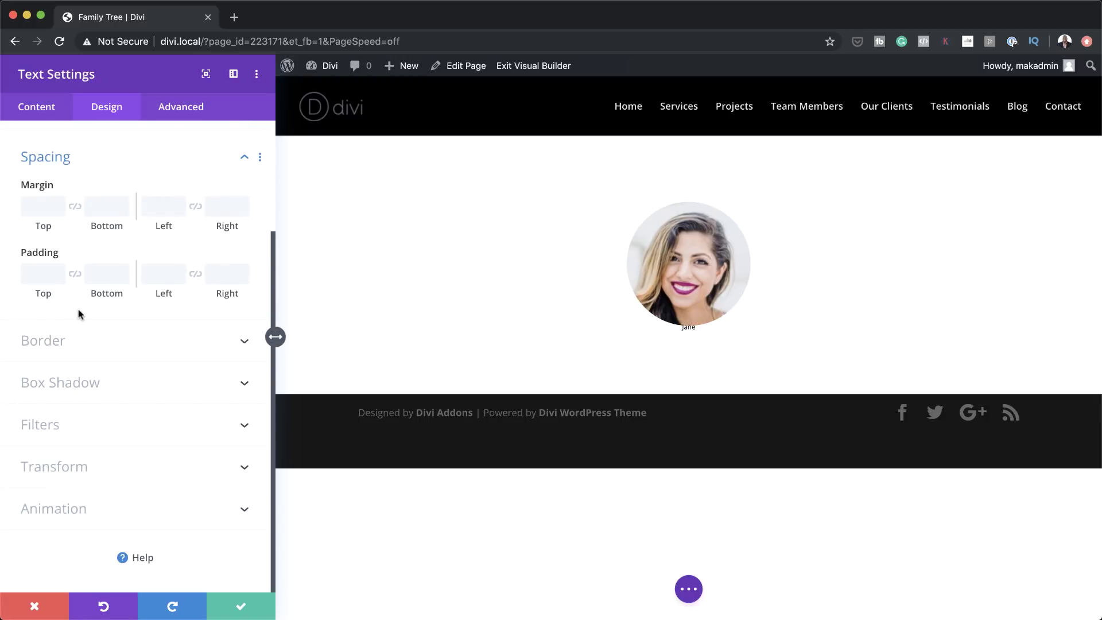
click(43, 206)
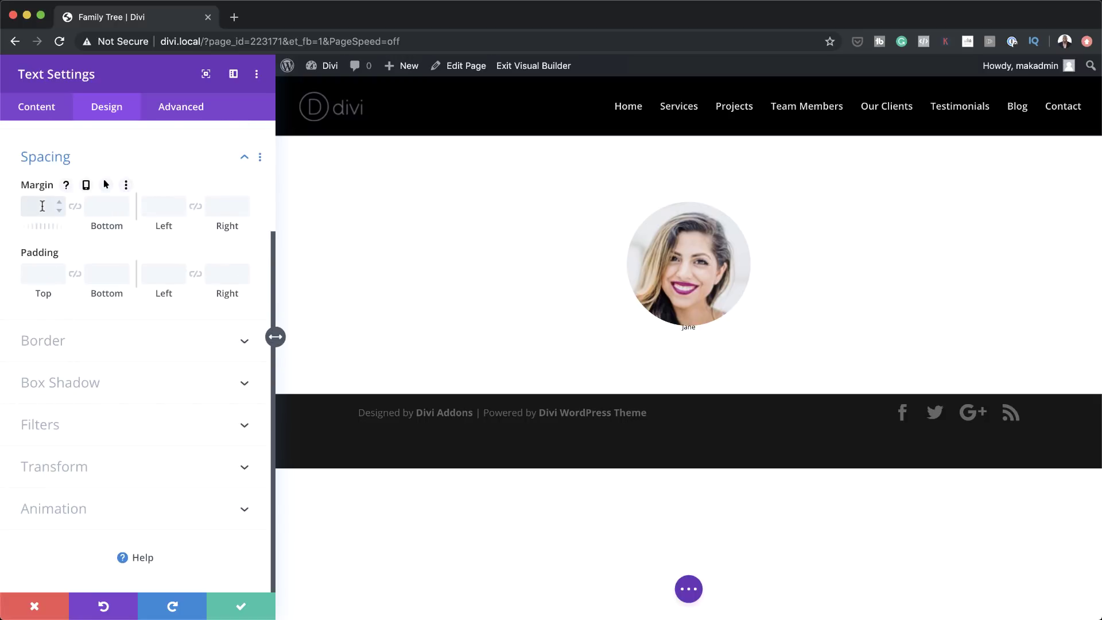
text(-0.5vw)
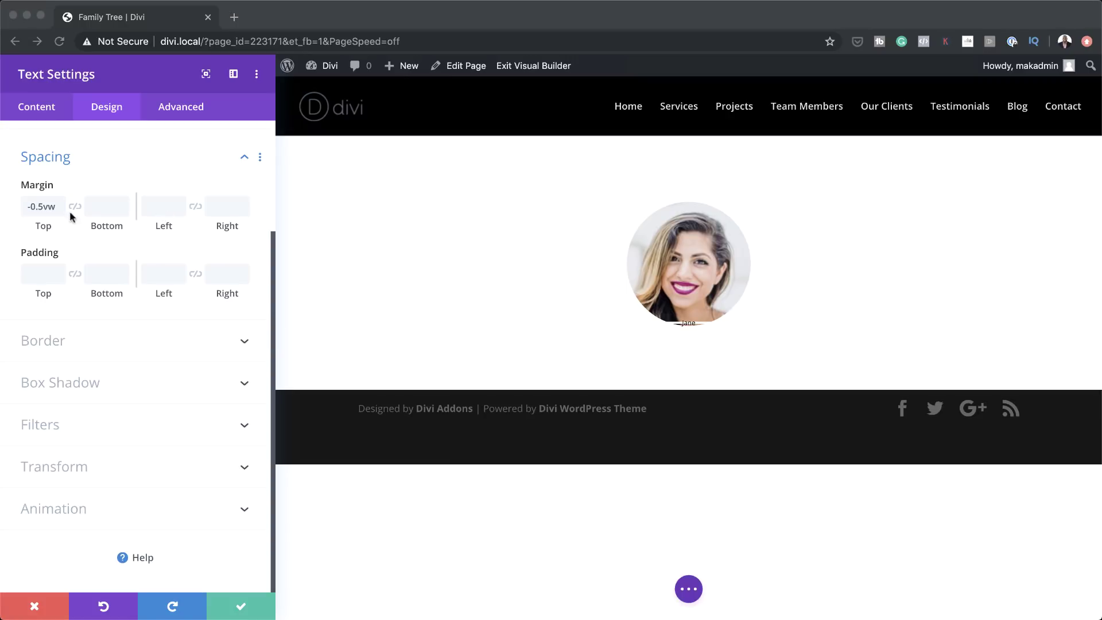
click(157, 207)
text(1vw)
click(197, 208)
Set the text module's linked top and bottom padding to 2vw
click(38, 274)
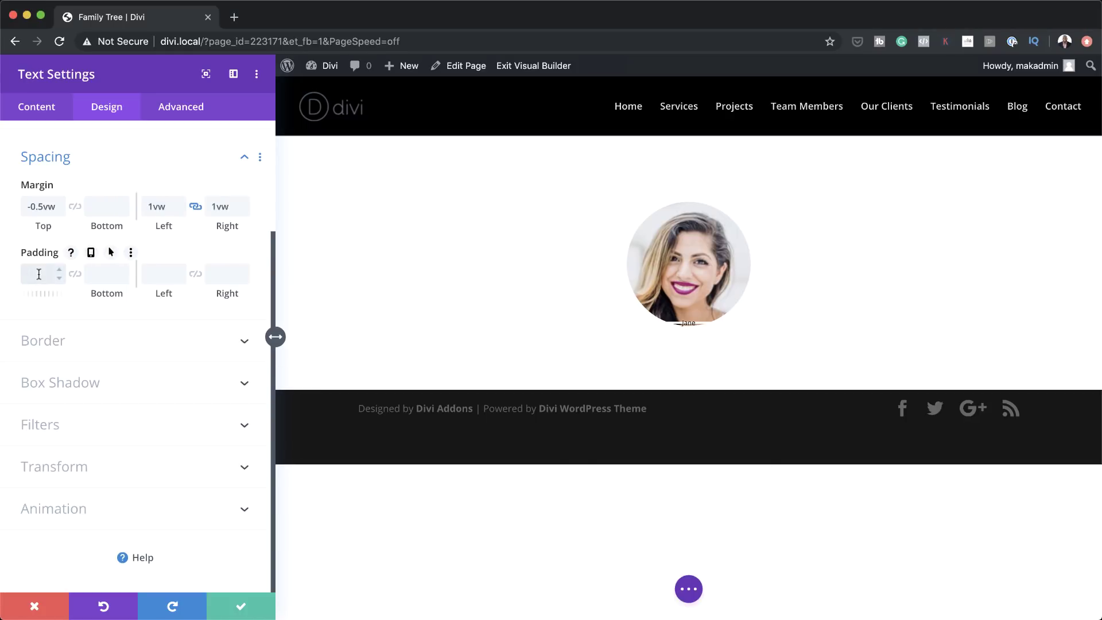
text(2vw)
click(75, 274)
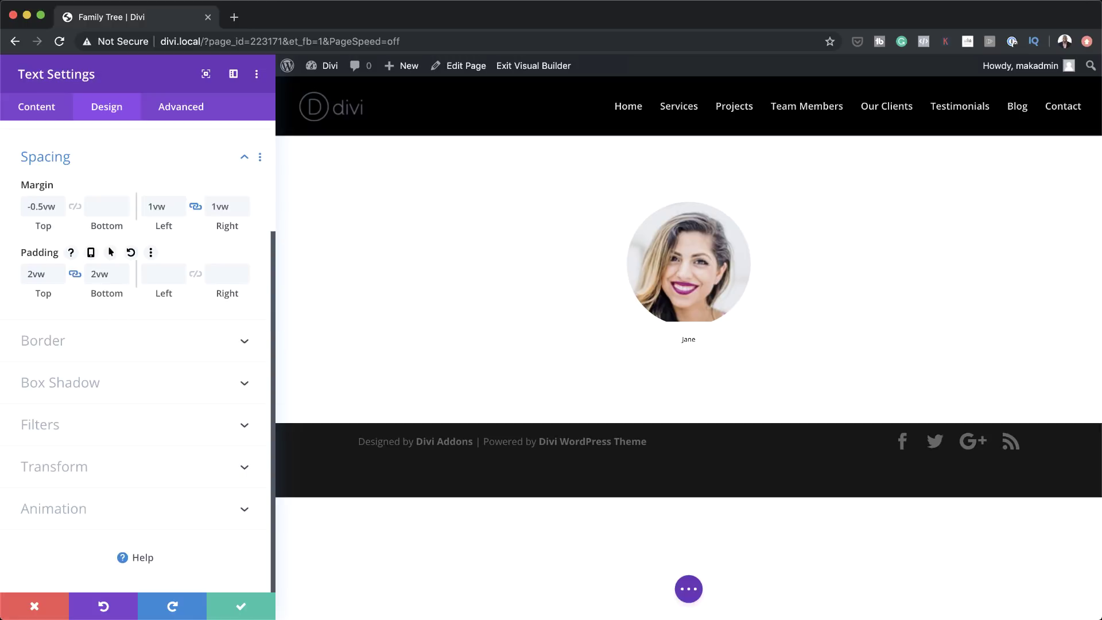
Give the text module a black top border 5px wide
click(81, 341)
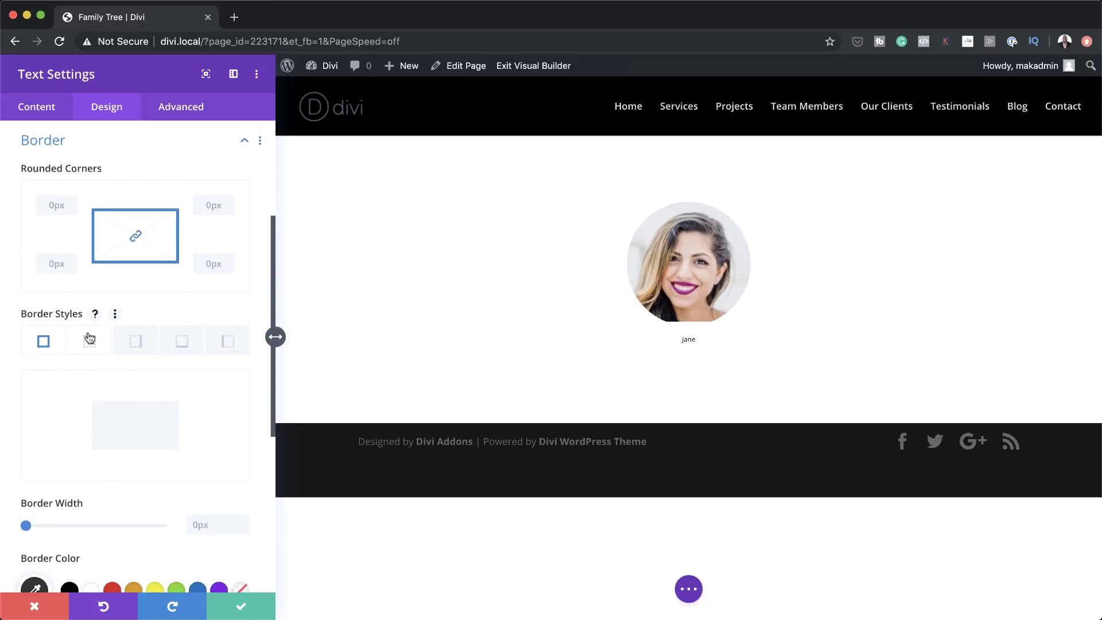
click(90, 342)
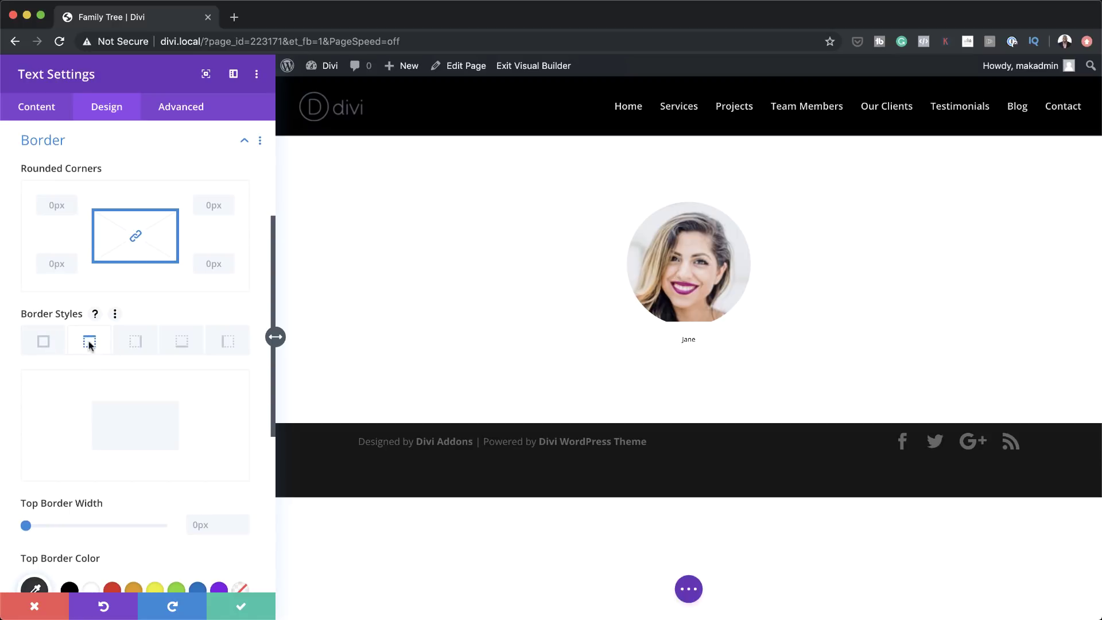
click(213, 524)
text(5)
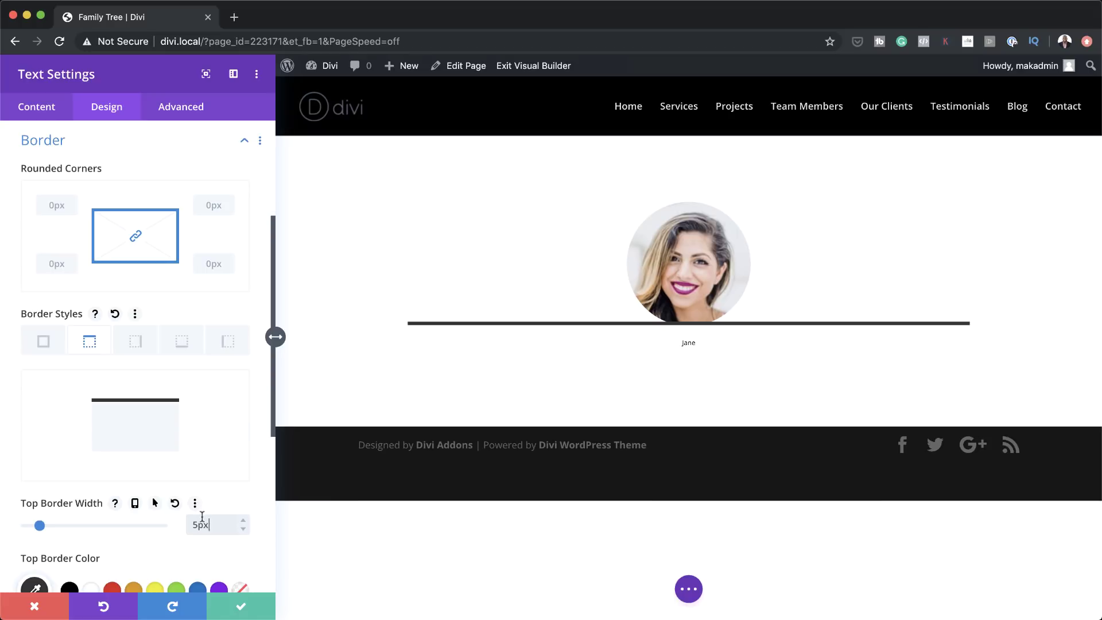
scroll(136, 528, down, 2)
scroll(136, 528, down, 2)
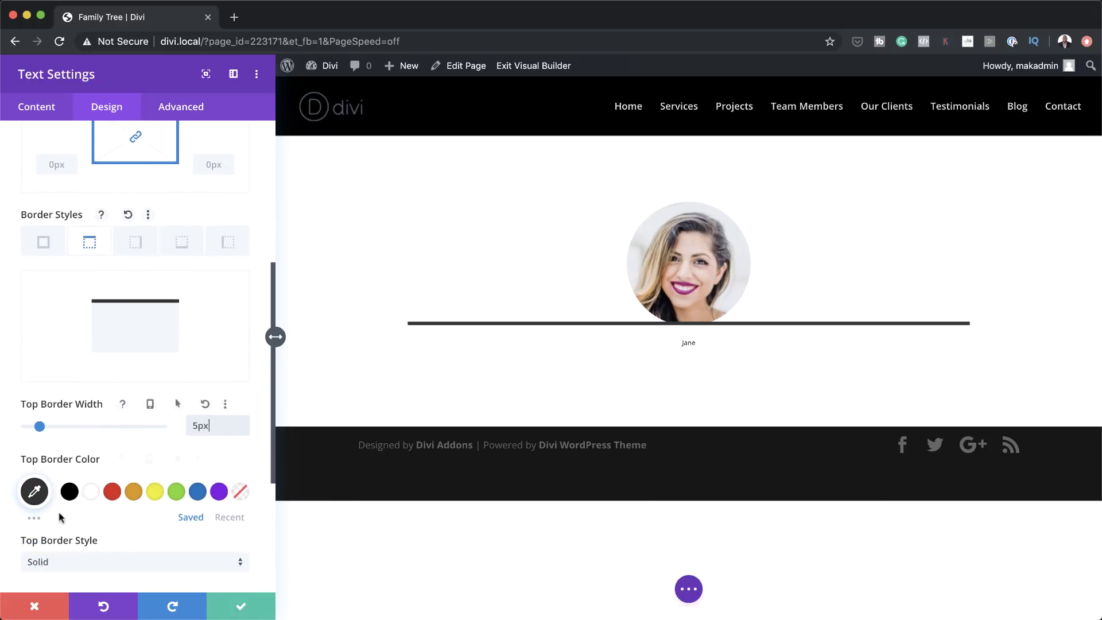
click(69, 491)
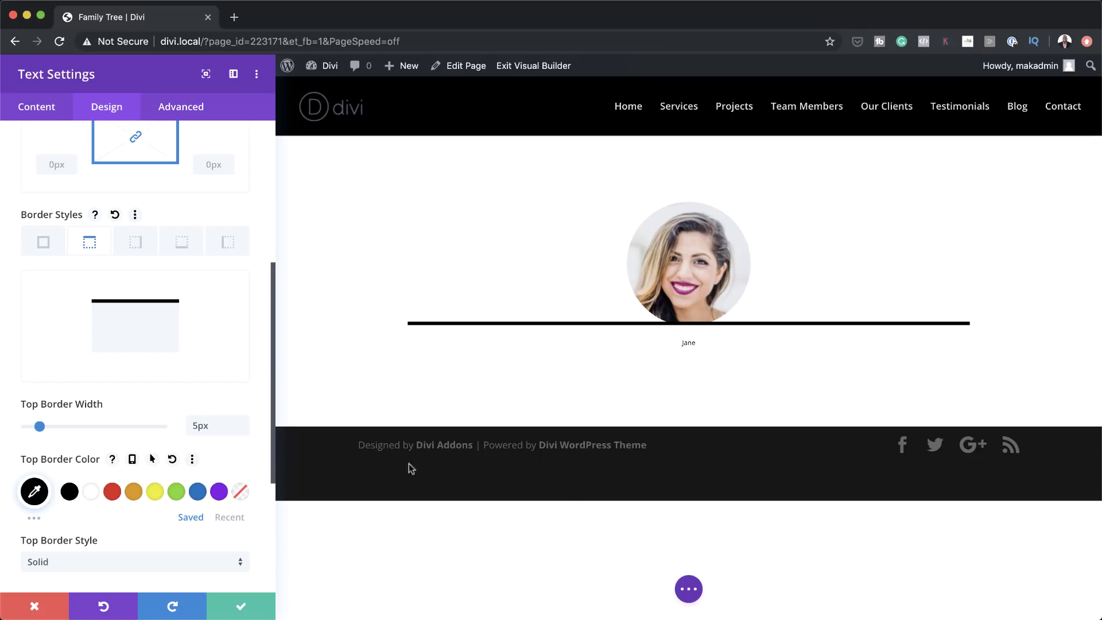
Apply the first box shadow preset to the text module, with a 10px vertical position and 50px blur strength
scroll(189, 516, down, 5)
click(83, 479)
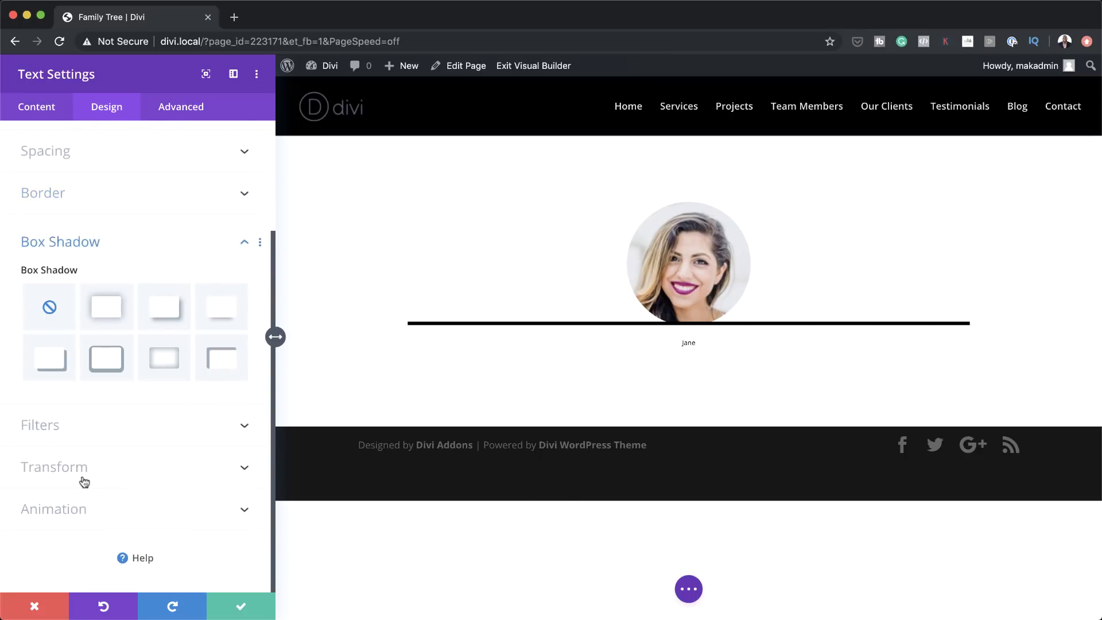
click(103, 306)
click(103, 306)
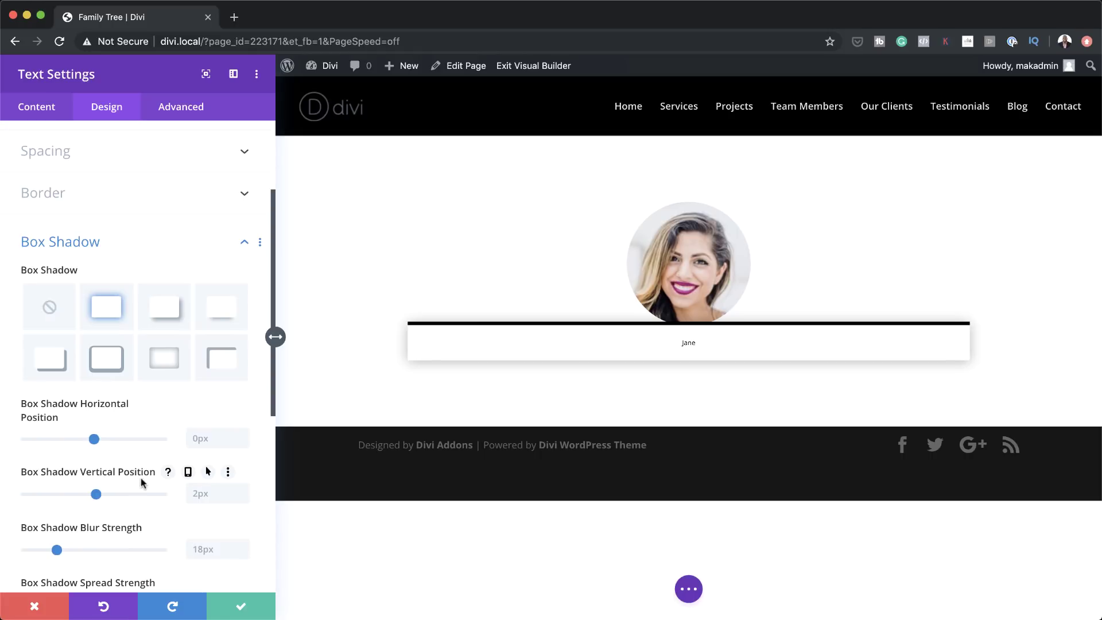
scroll(141, 476, down, 3)
click(215, 428)
text(10p)
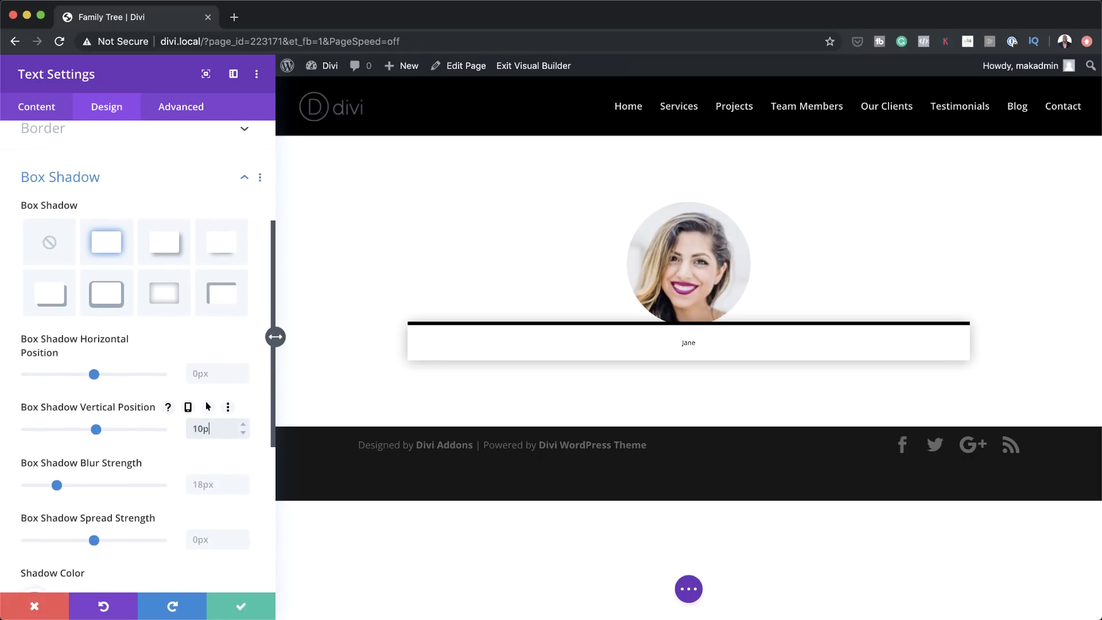
text(x)
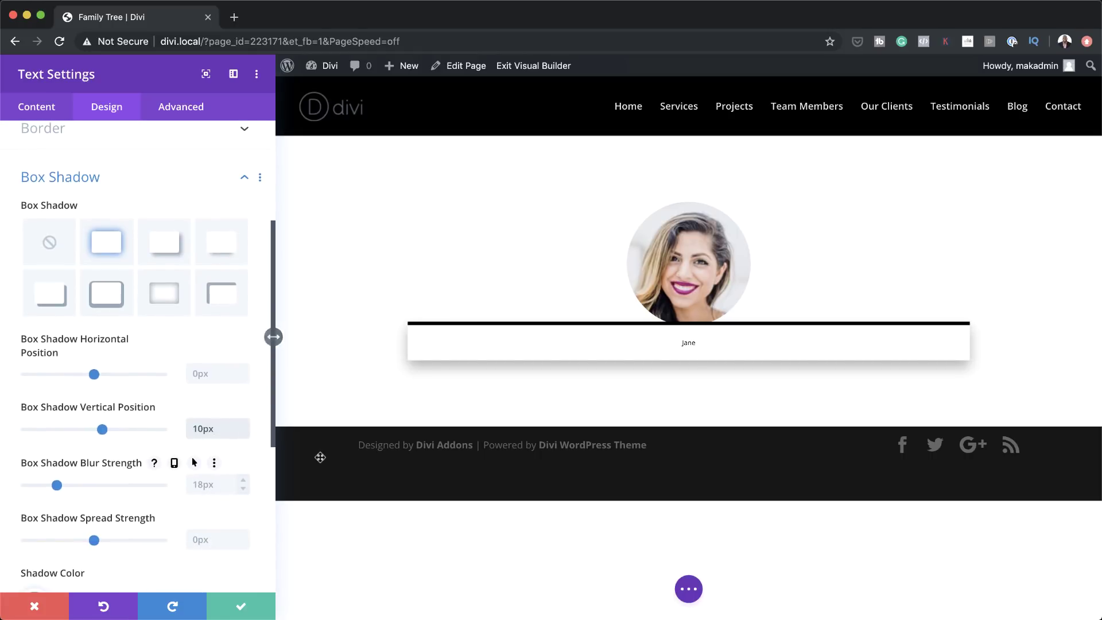
click(202, 484)
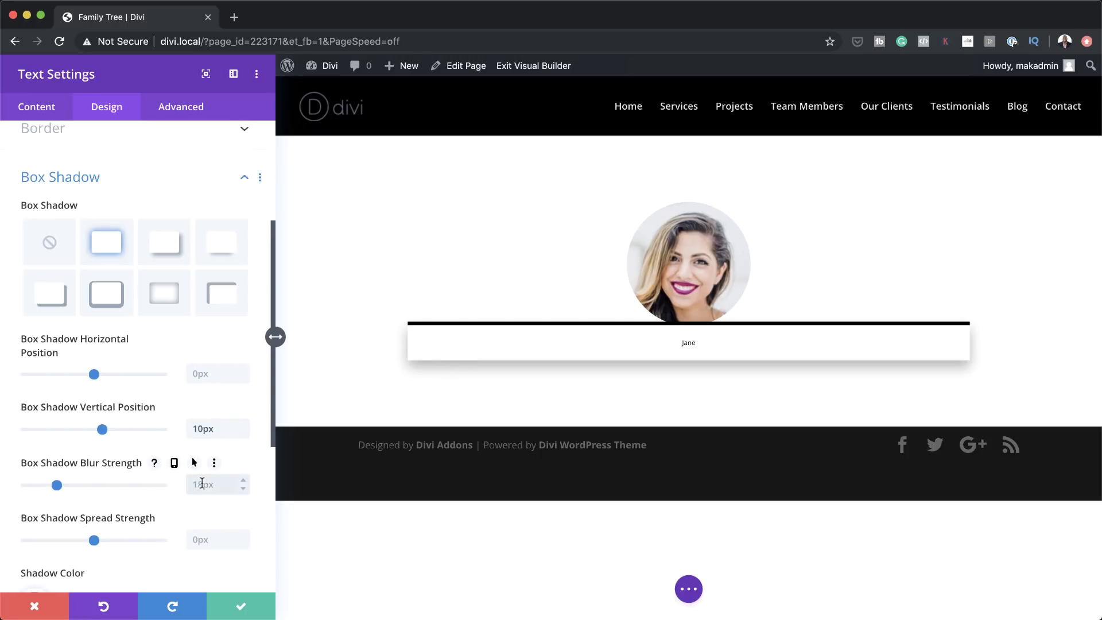
text(50px)
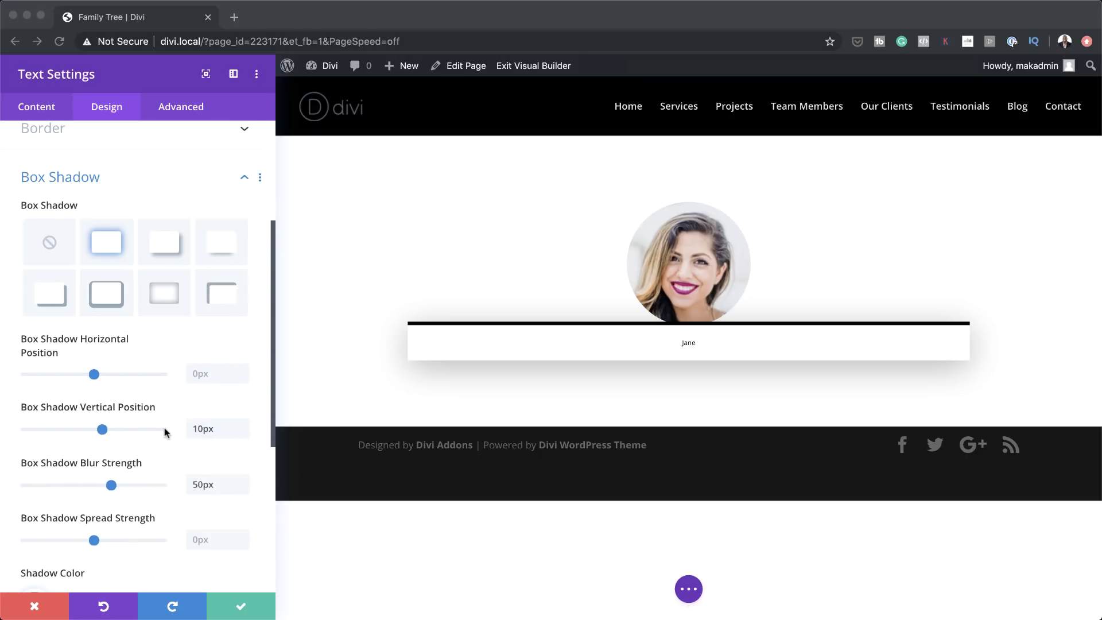
Set the box shadow's color to rgba(0,0,0,0.17)
scroll(164, 431, down, 3)
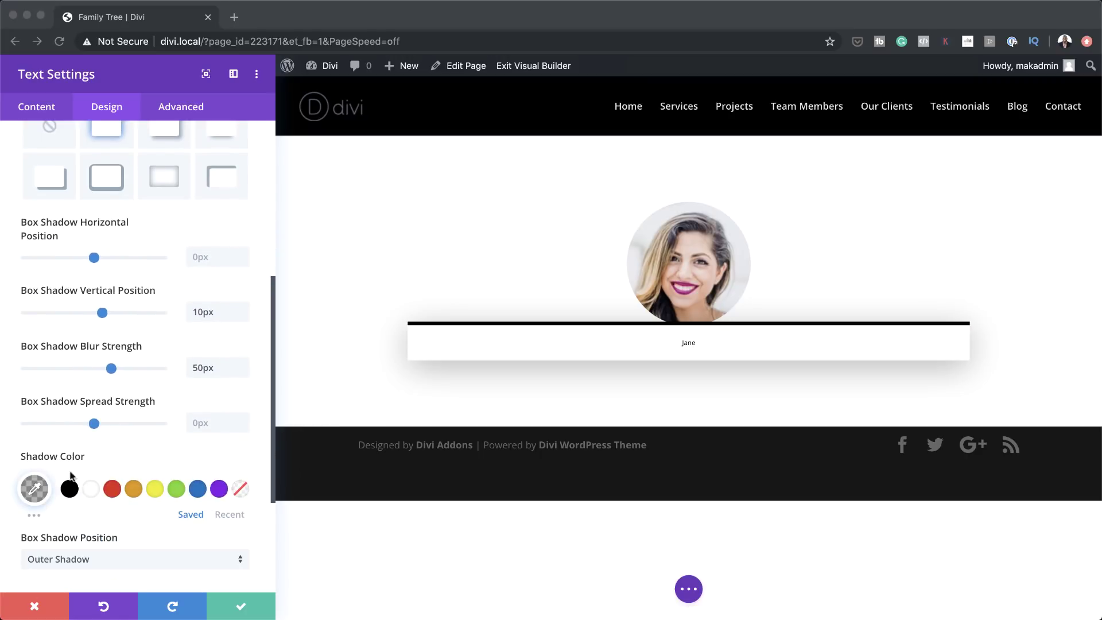
click(31, 488)
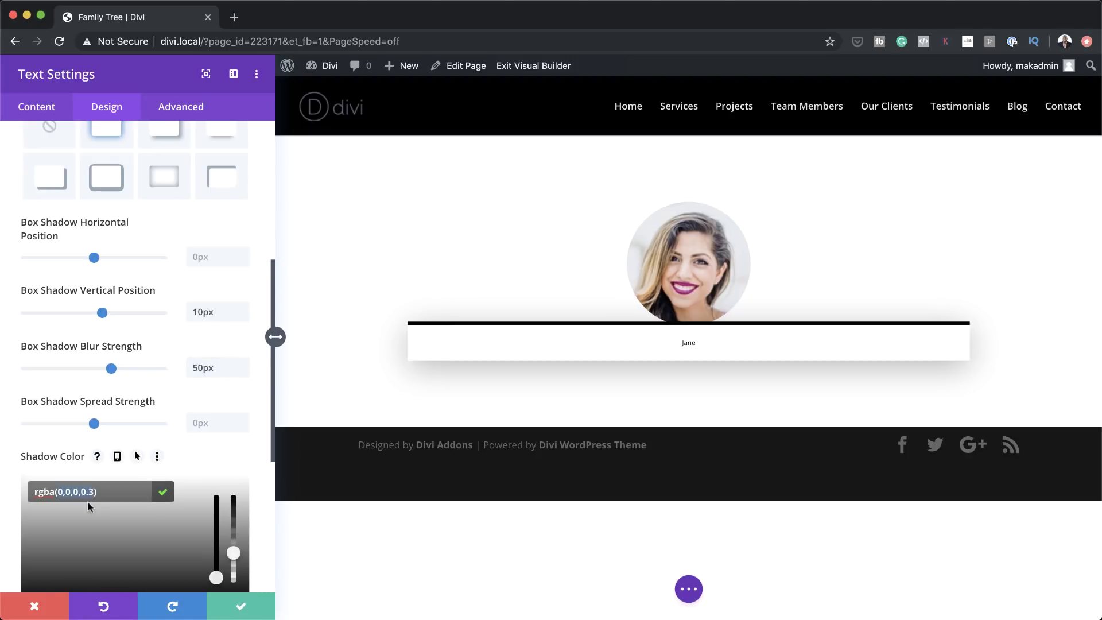
key(BackSpace)
text(17)
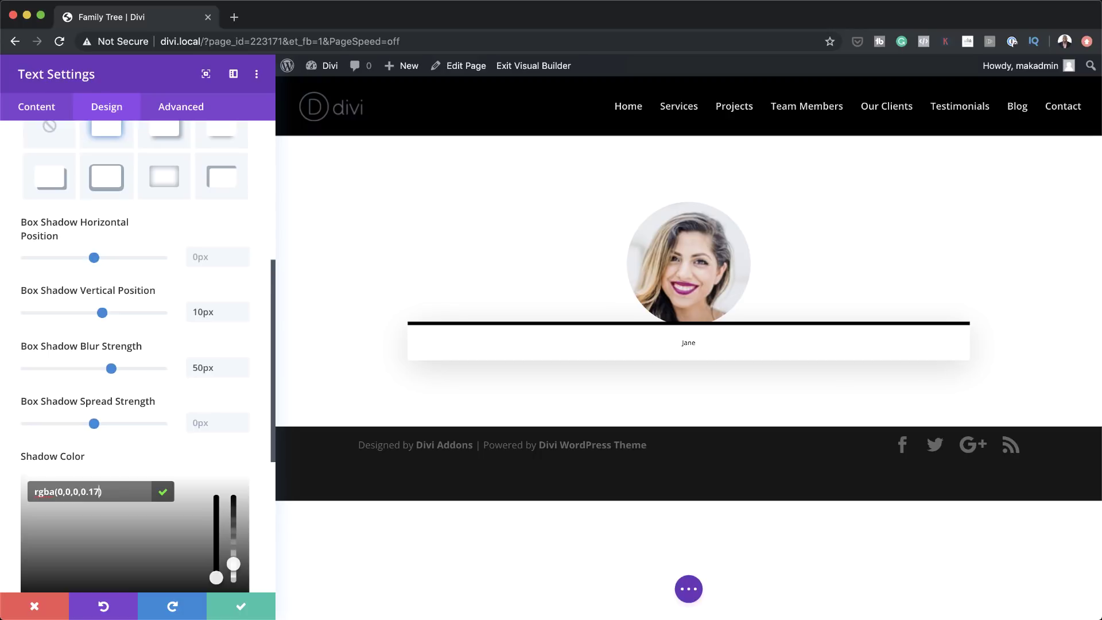
Set the text module's Z index to 2 and save its settings
click(196, 109)
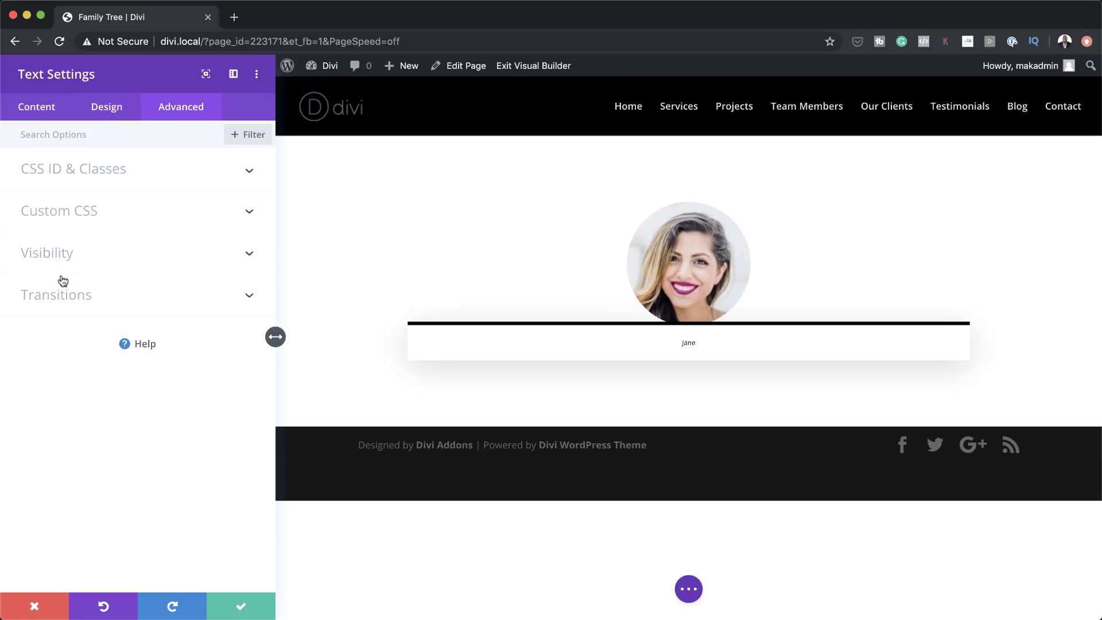
click(60, 258)
click(203, 455)
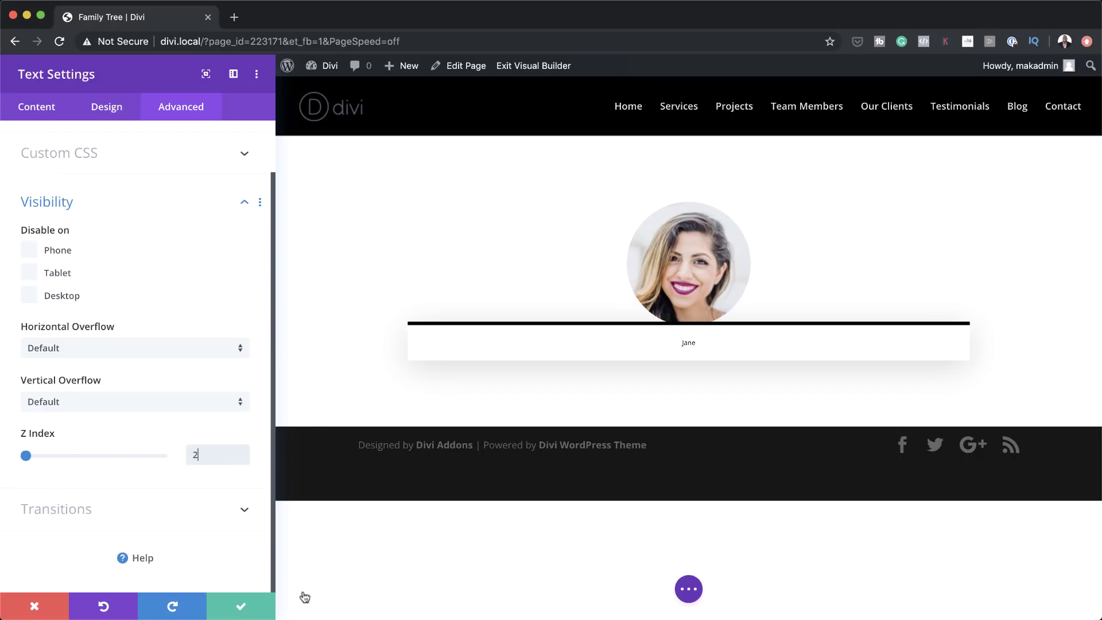
click(253, 603)
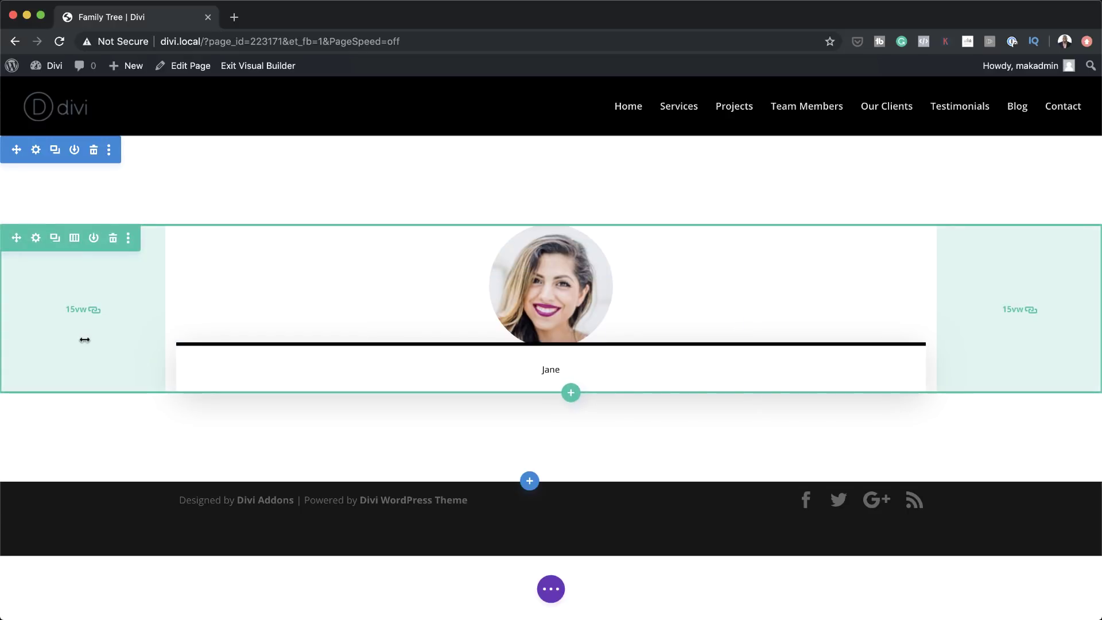
Duplicate the row containing the portrait and name several times
click(55, 238)
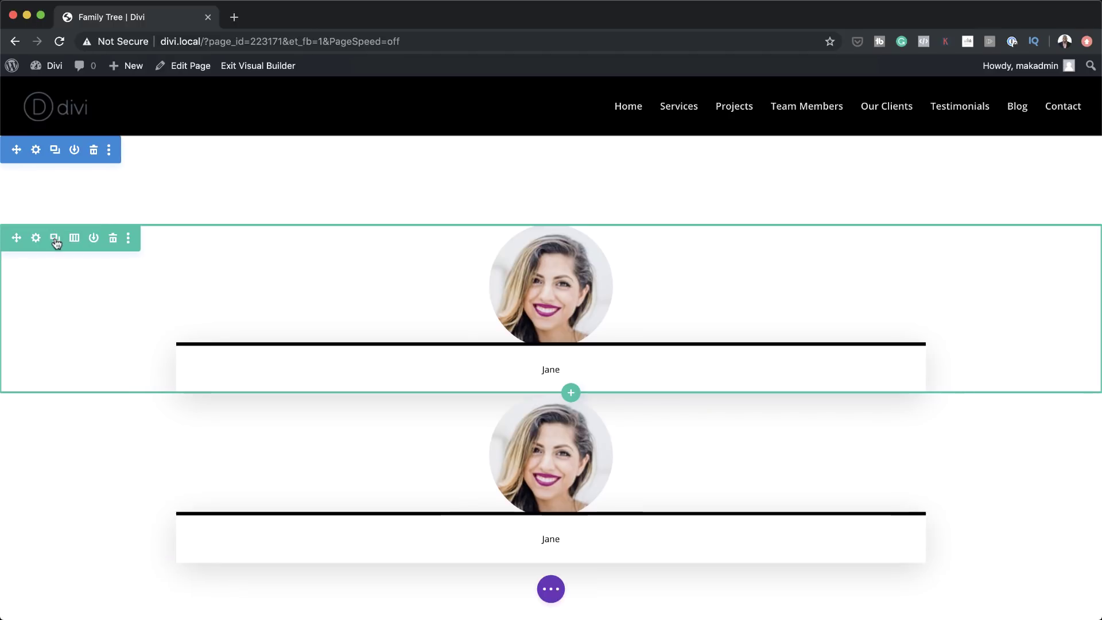
click(56, 239)
scroll(131, 445, down, 10)
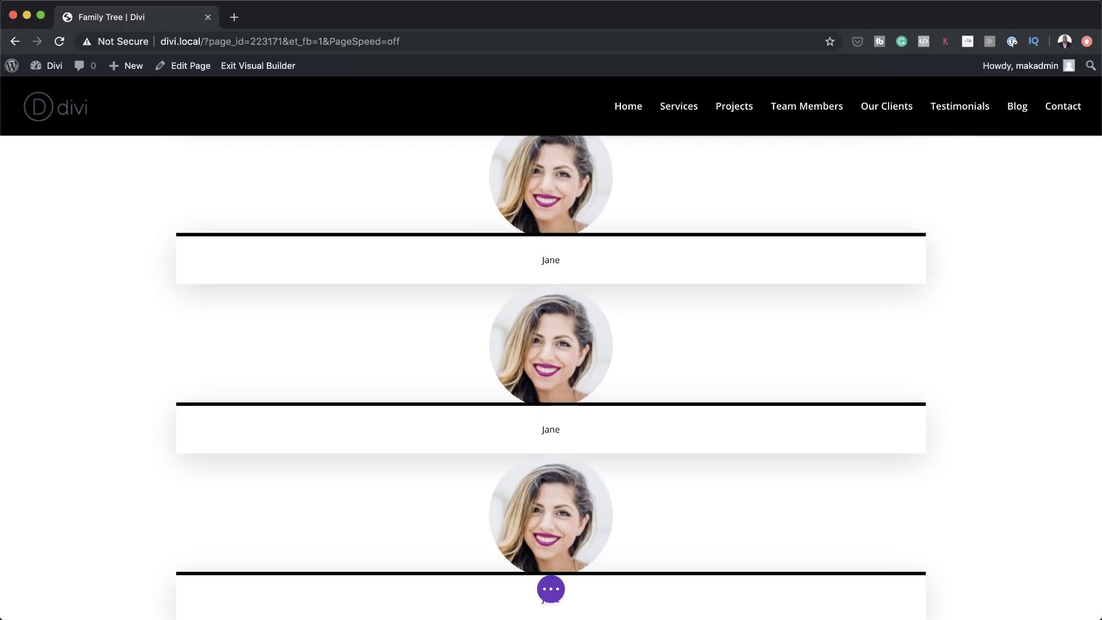
Switch the page builder to wireframe view, showing the section from its first row
click(552, 590)
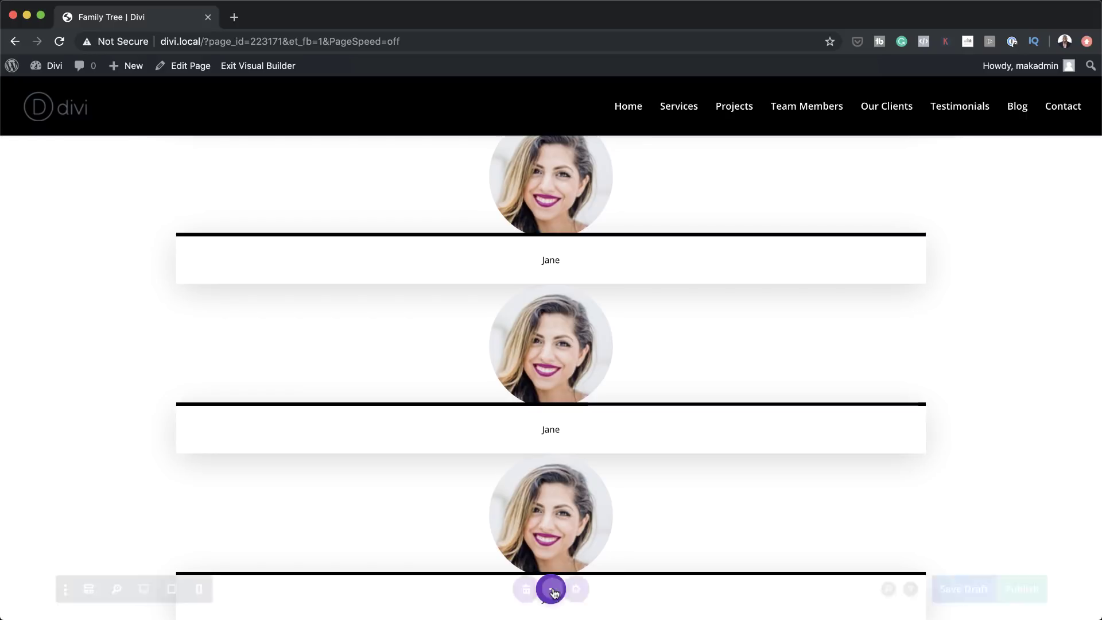
click(54, 589)
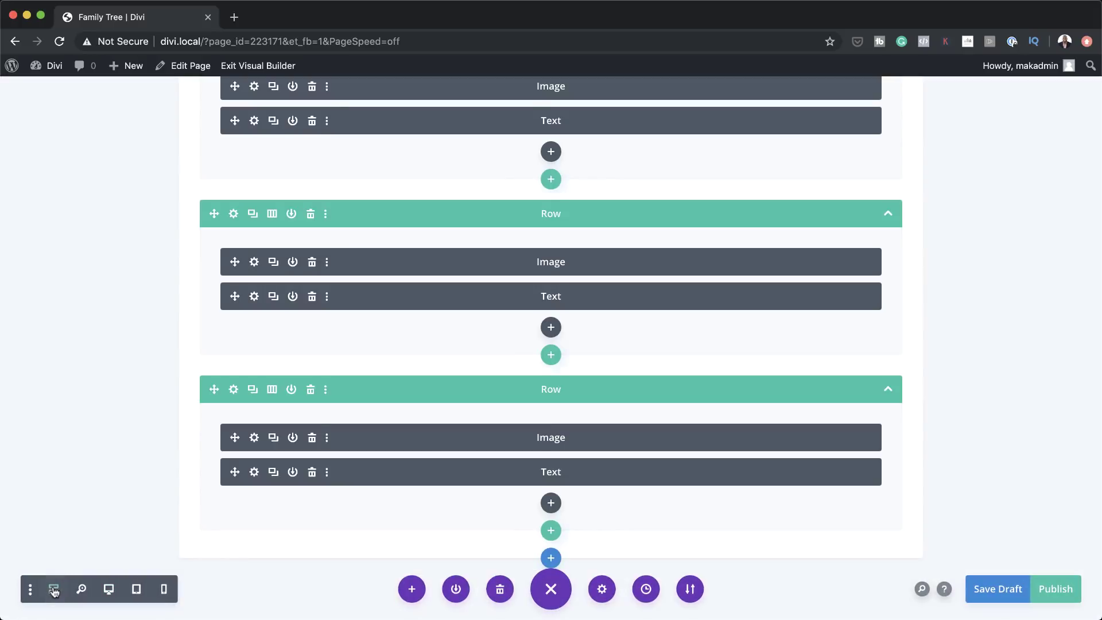
scroll(194, 461, up, 2)
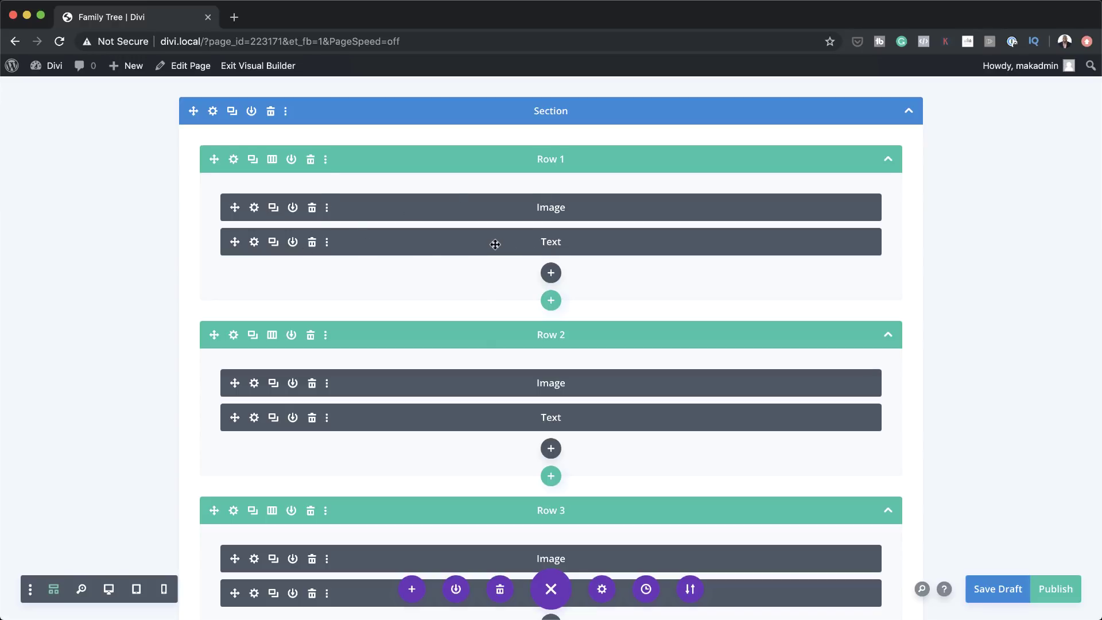
Duplicate the image module in Row 1 until there are eight, and duplicate its text module several times
key(ctrl+s)
click(274, 210)
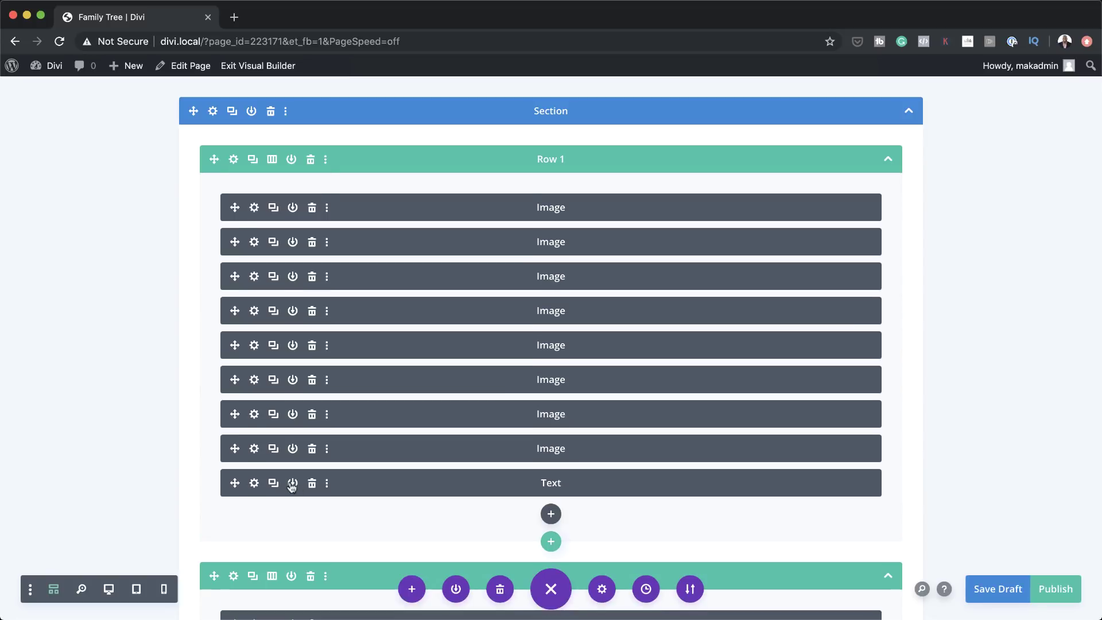
click(275, 485)
click(274, 485)
click(274, 485)
click(274, 484)
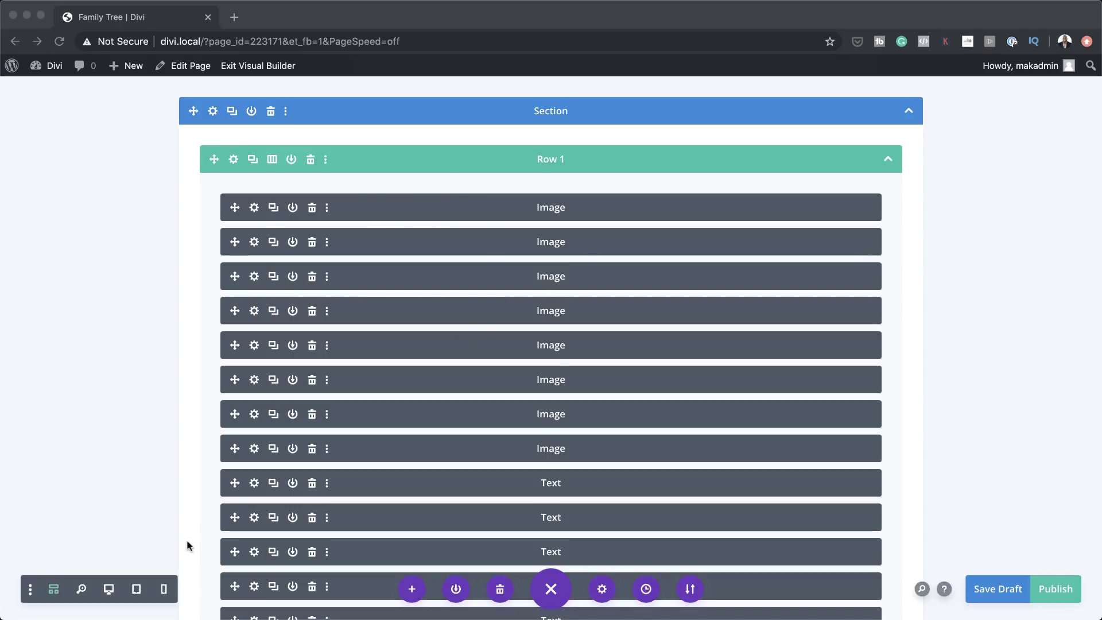
Check the duplicated modules in the desktop preview and return to wireframe view
click(111, 591)
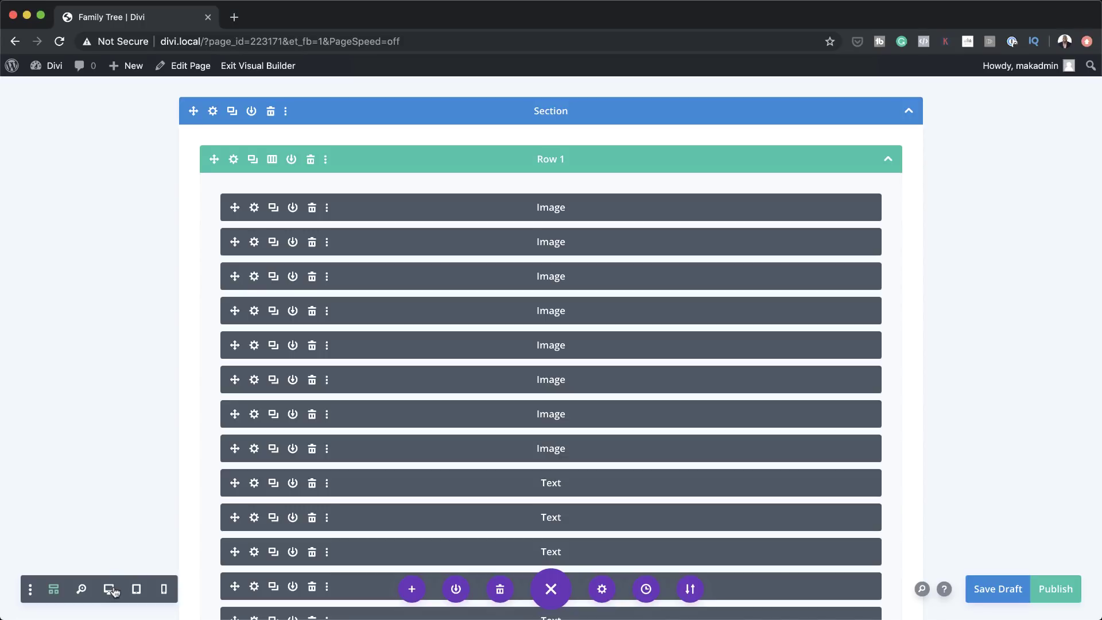
click(109, 591)
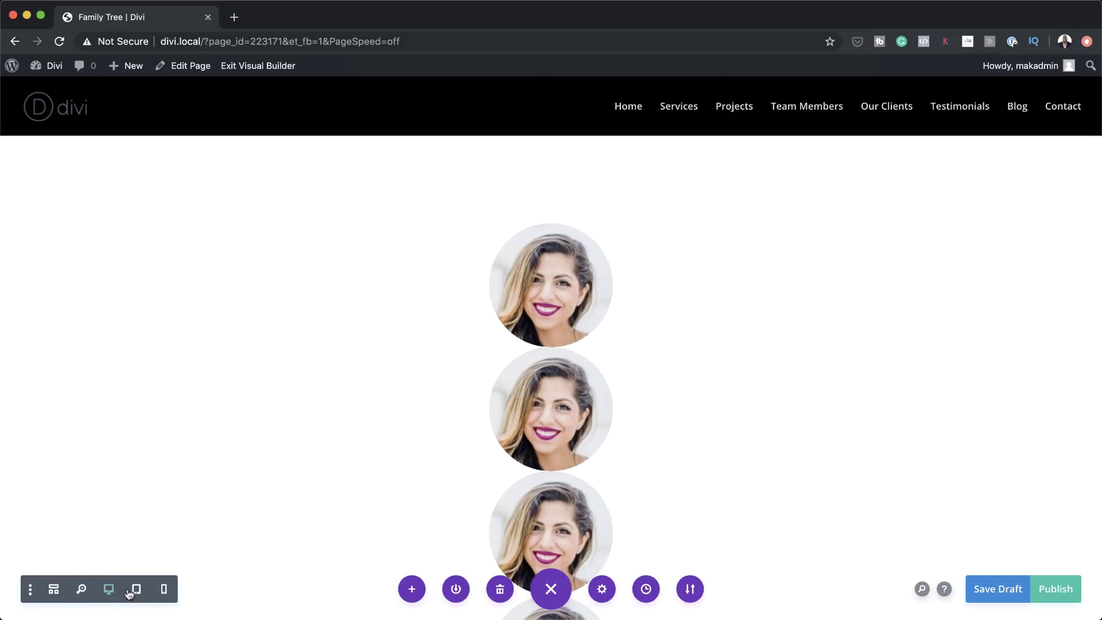
click(53, 591)
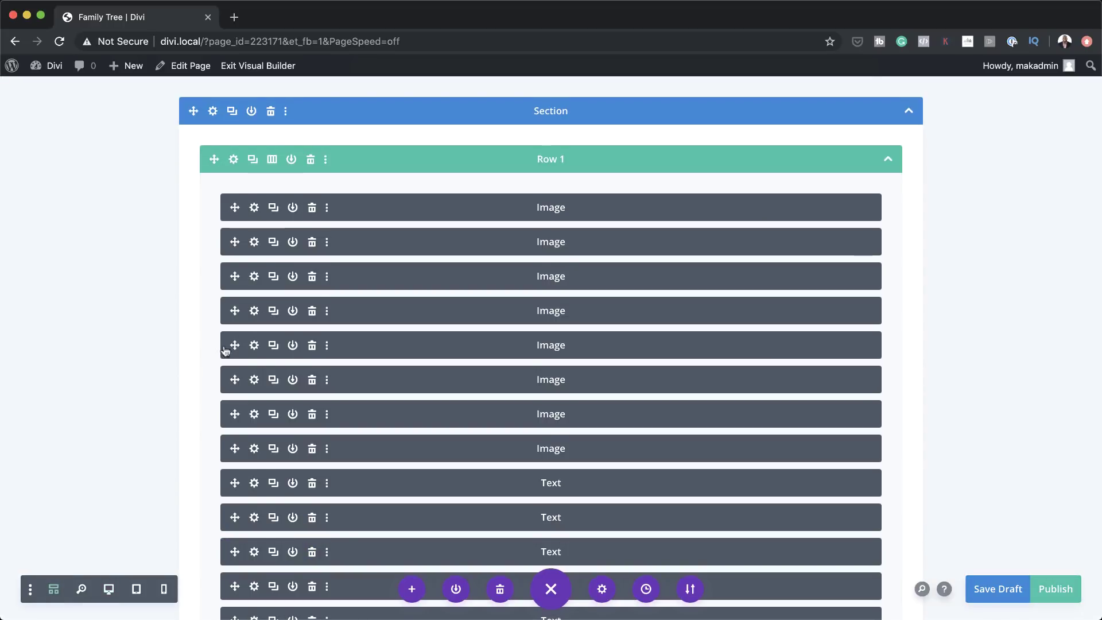
Give Row 1's column the main-element CSS "display: grid; grid-template-columns: repeat(8, 12.5%);", check it in desktop preview, and save it
click(233, 160)
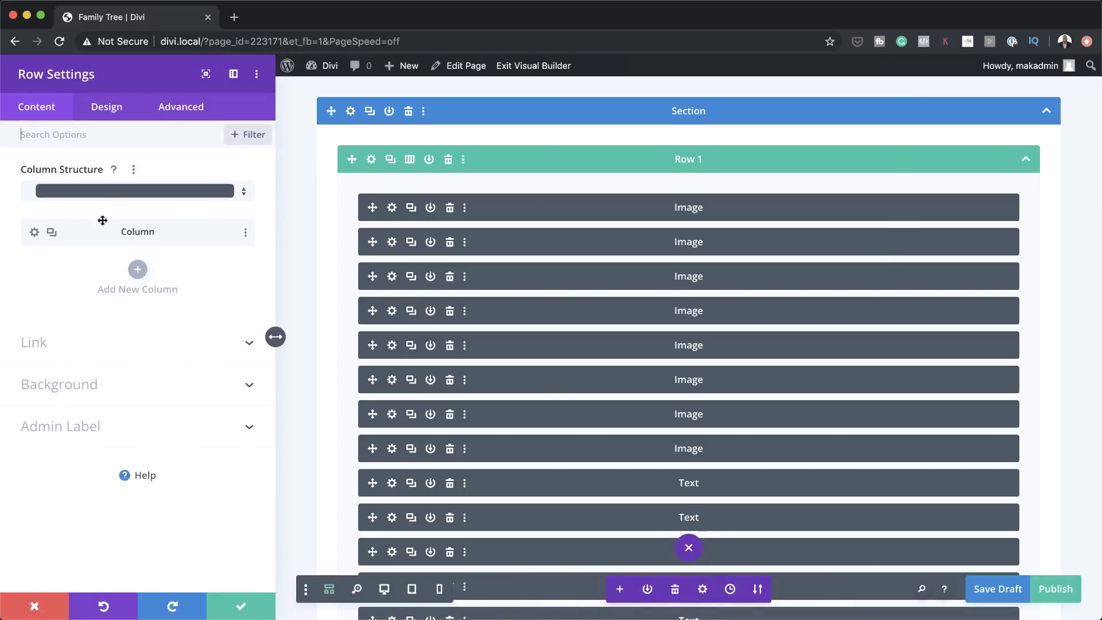
click(35, 233)
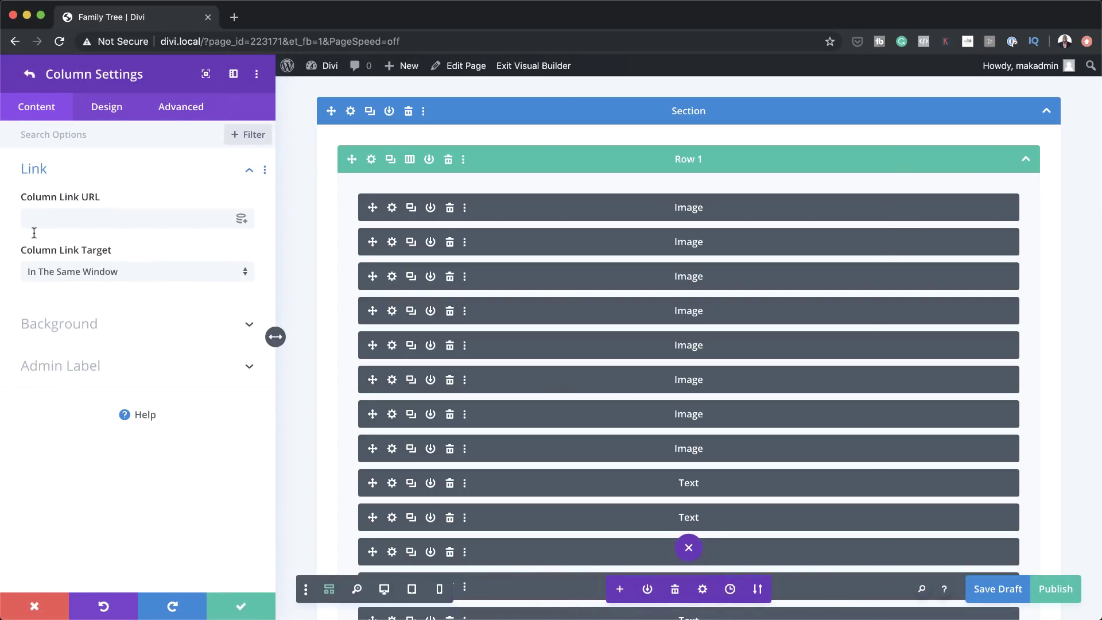
click(191, 109)
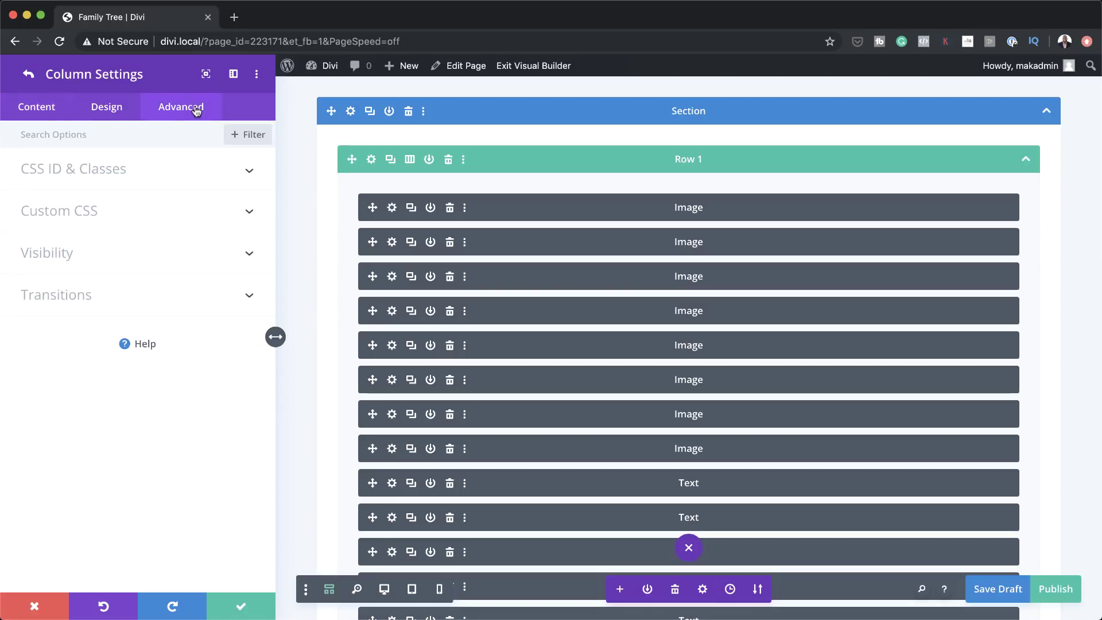
click(87, 212)
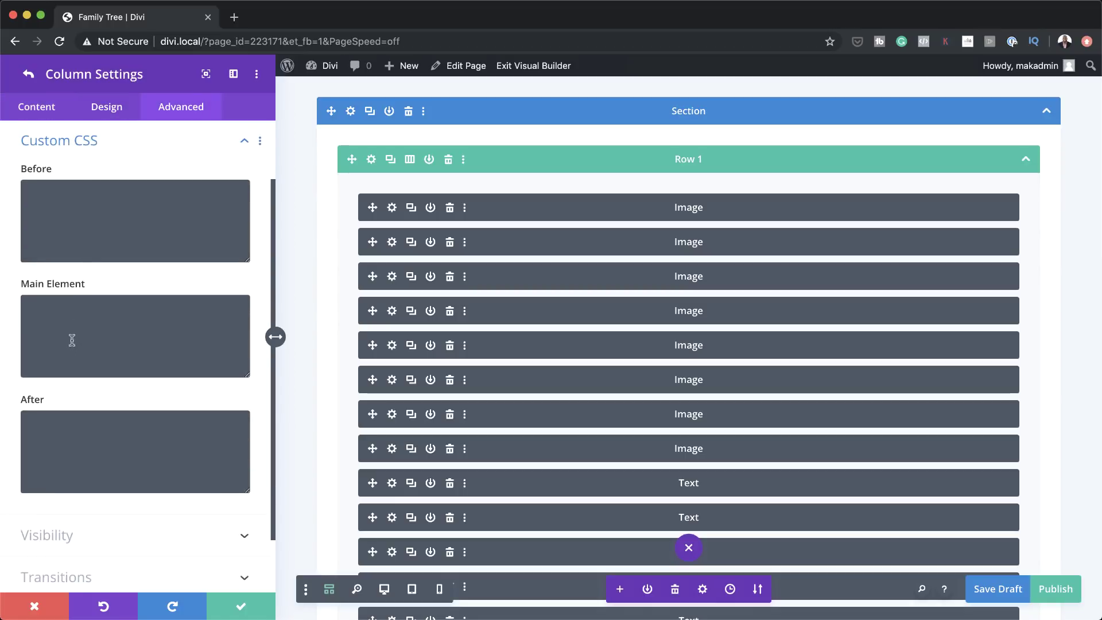
click(69, 314)
text(display: grid; grid-template-columns: repeat(8, 12.5%);)
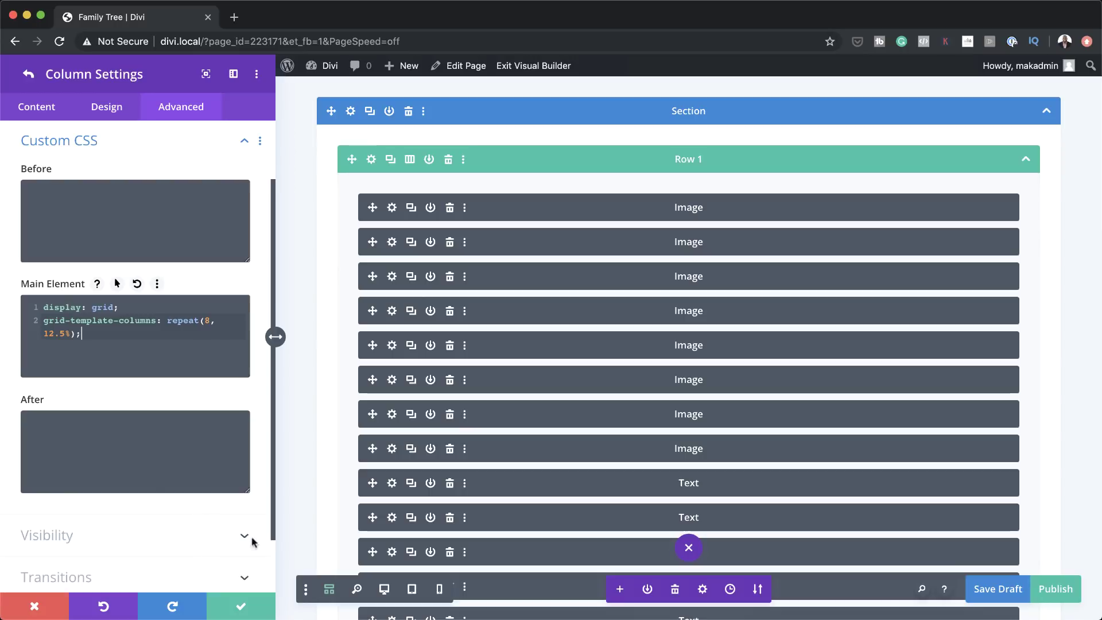
click(385, 590)
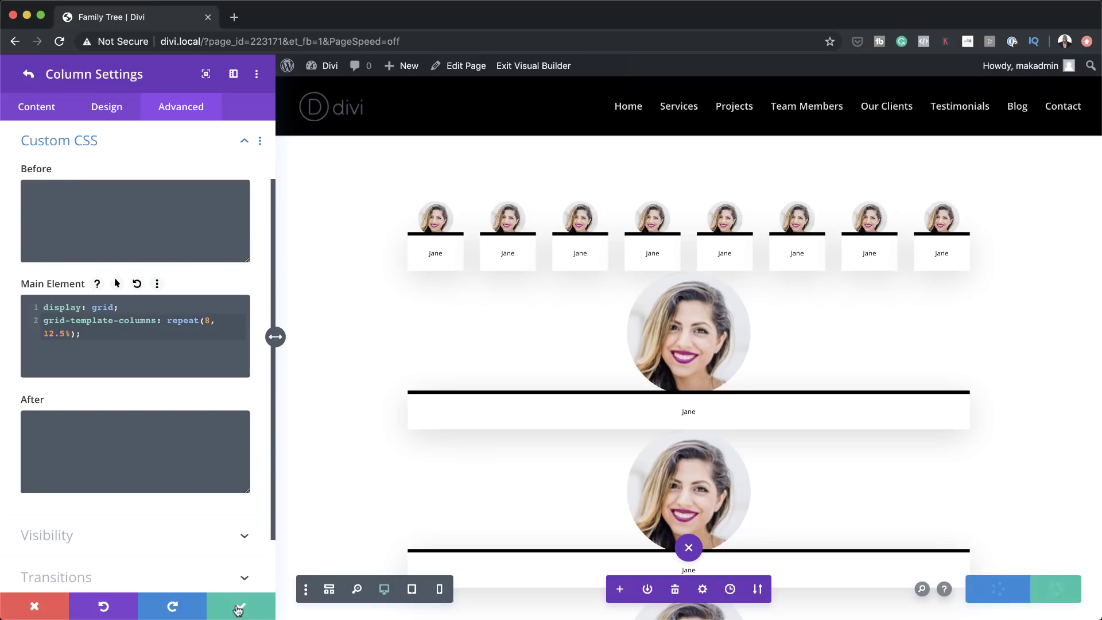
click(329, 589)
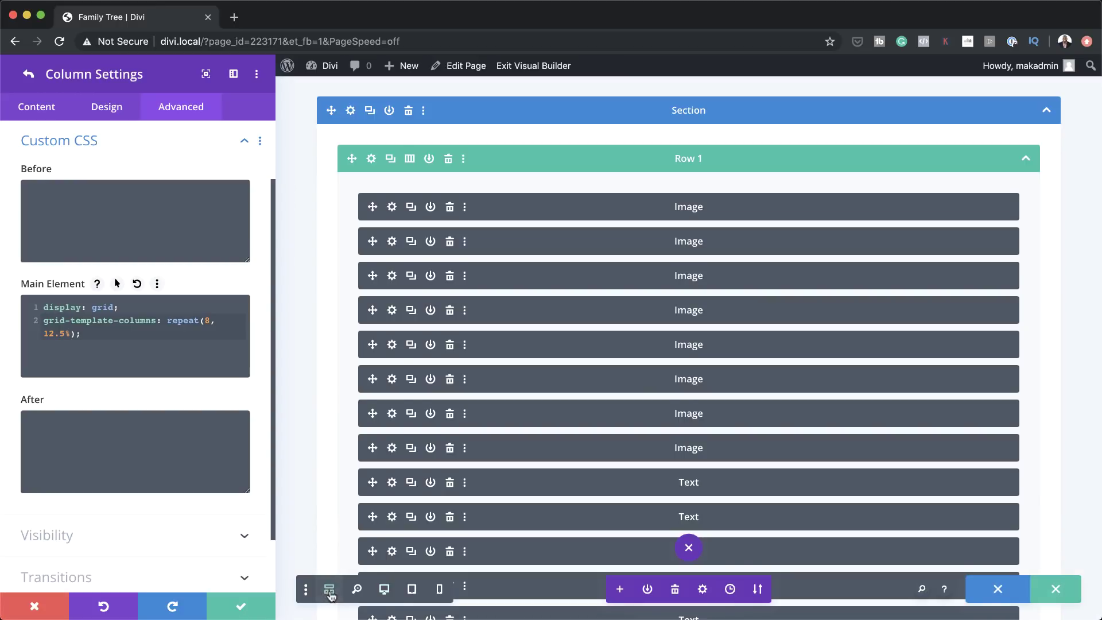
click(241, 606)
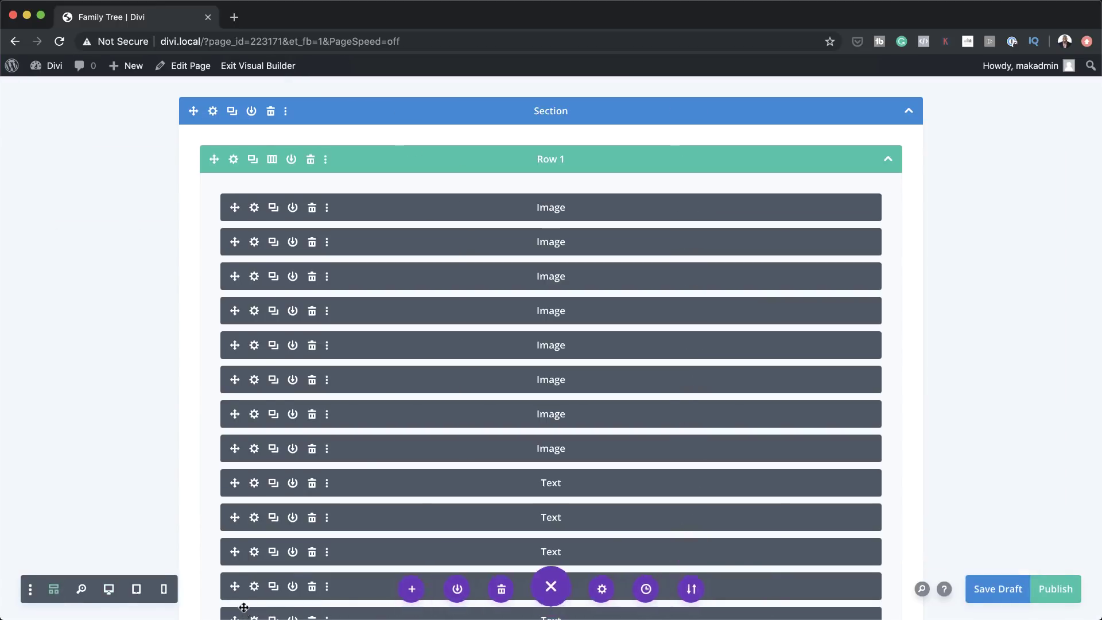
Duplicate the image and text modules in Row 2 until there are four of each
scroll(389, 455, down, 15)
scroll(389, 455, up, 10)
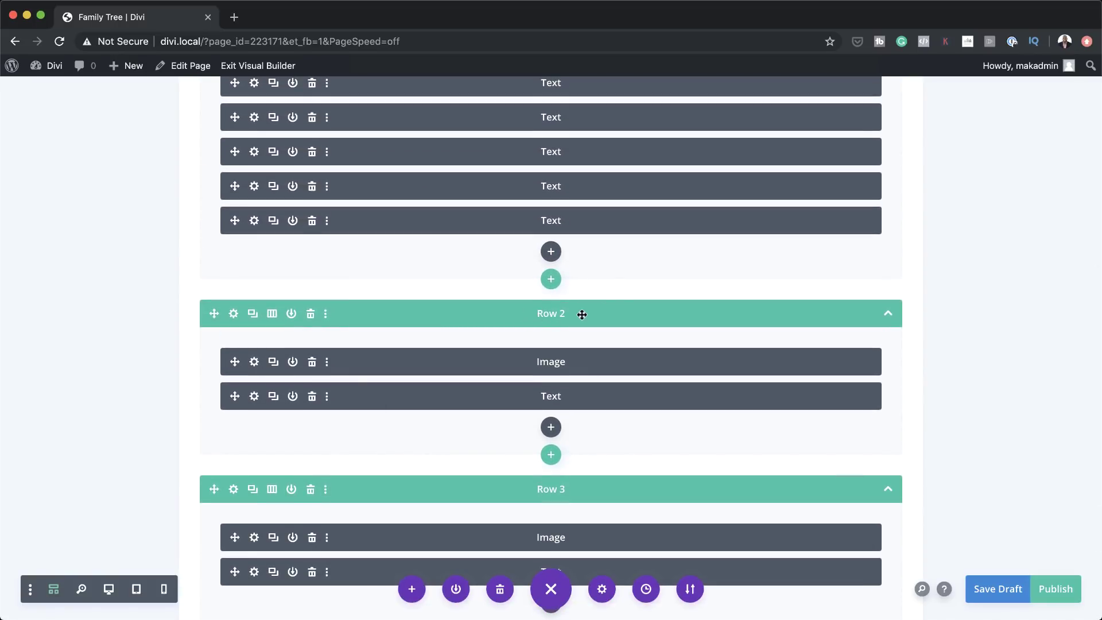
triple_click(271, 363)
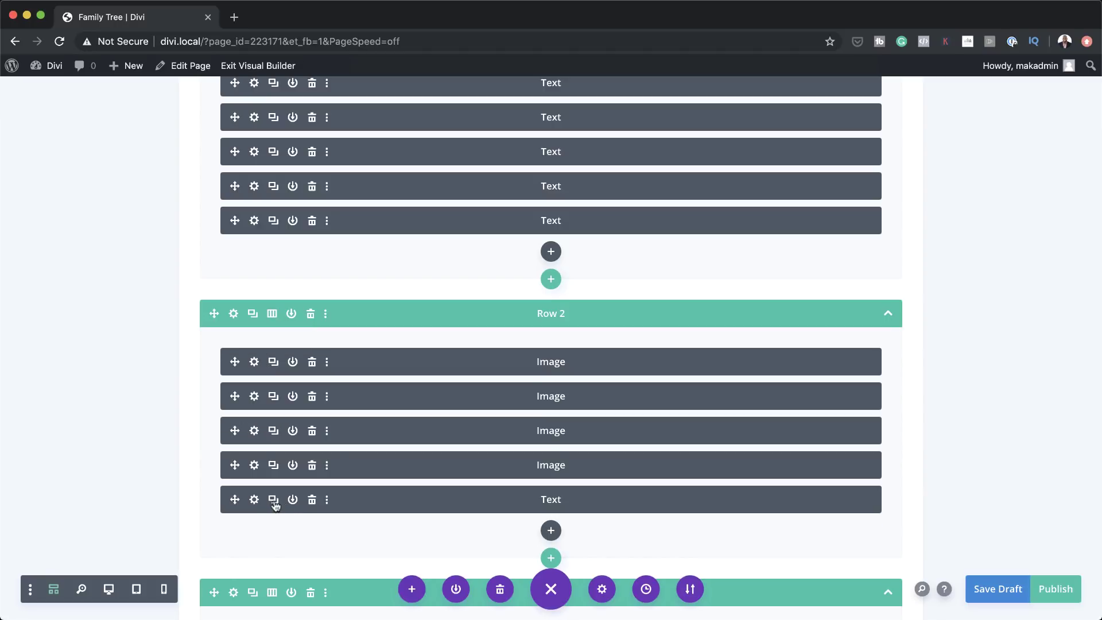
triple_click(274, 499)
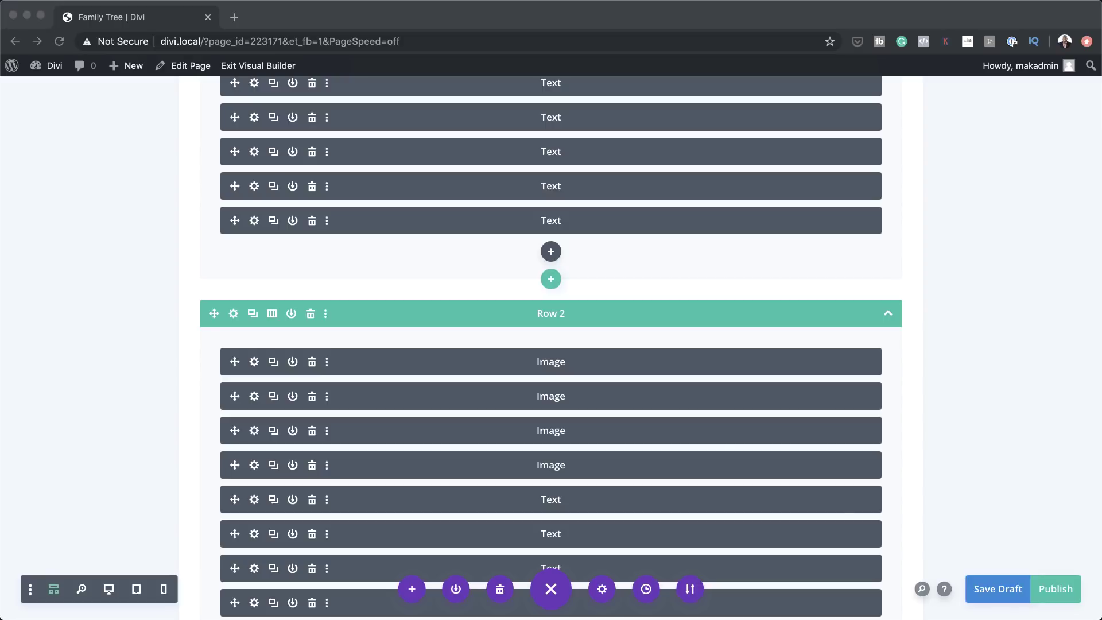
Give Row 2's column the main-element CSS "display: grid; grid-template-columns: repeat(4, 25%);", check it in desktop preview, and save the row settings
click(233, 313)
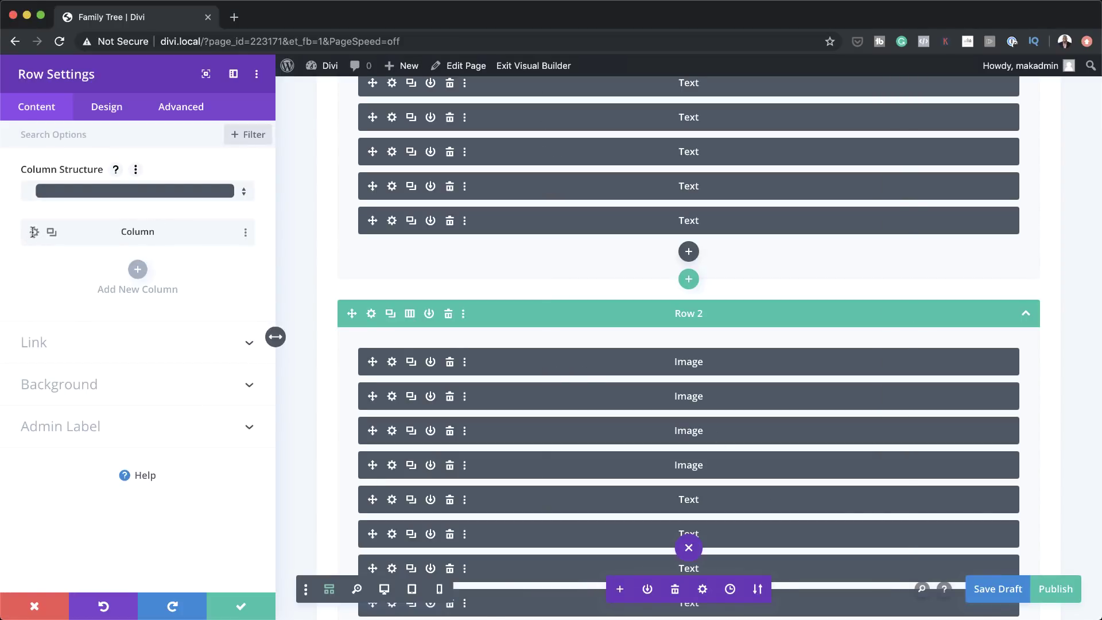
click(33, 232)
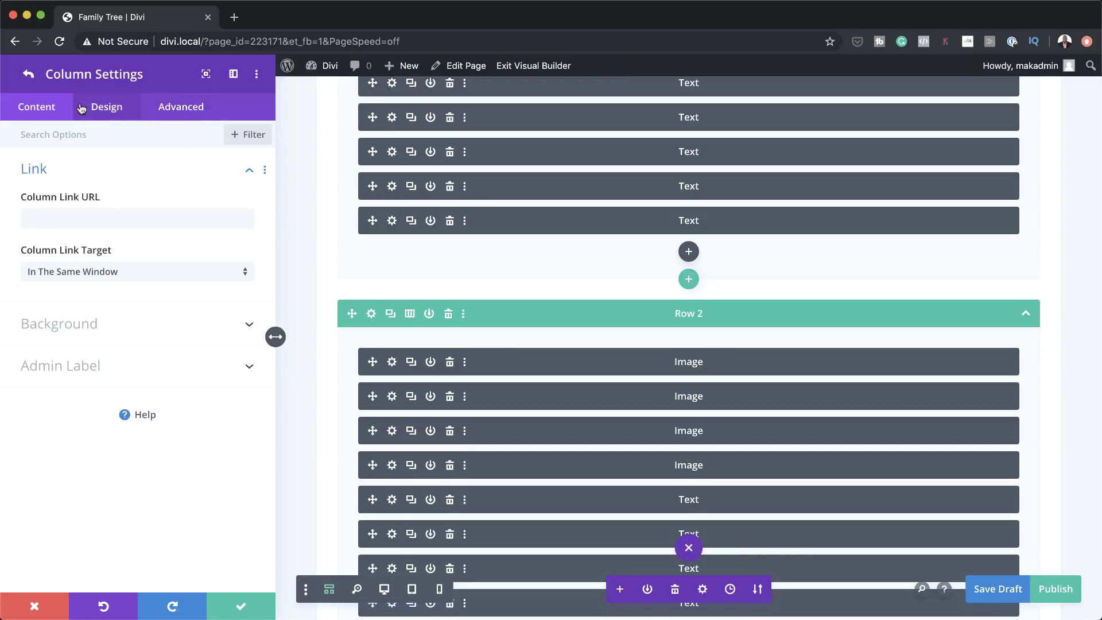
click(181, 109)
click(49, 213)
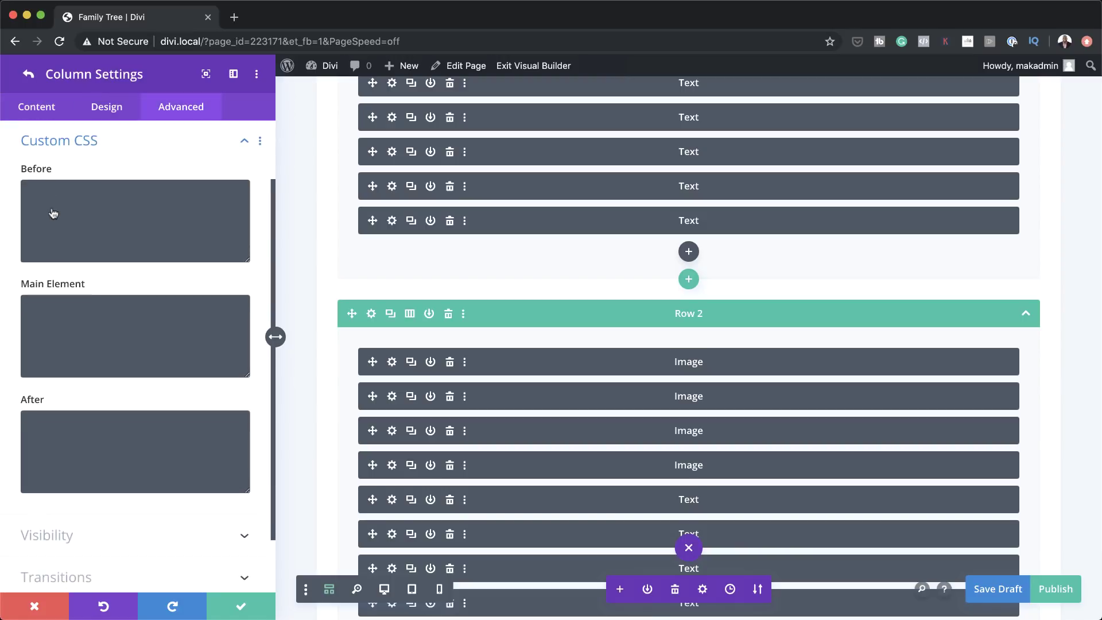
click(57, 305)
text(display: grid; grid-template-columns: repeat(4, 25%);)
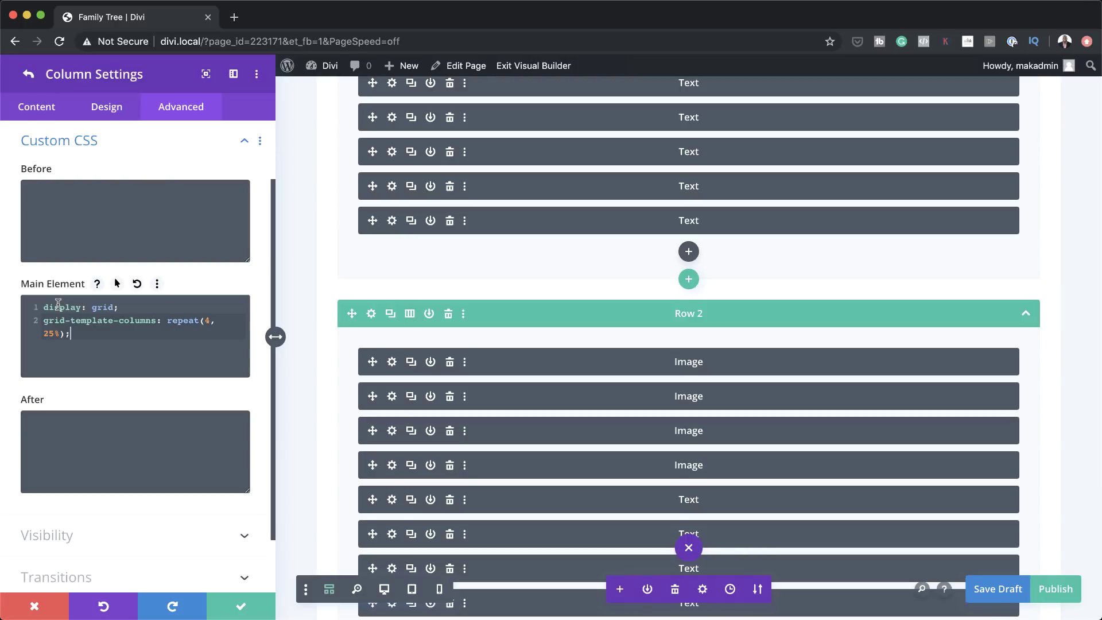
click(384, 589)
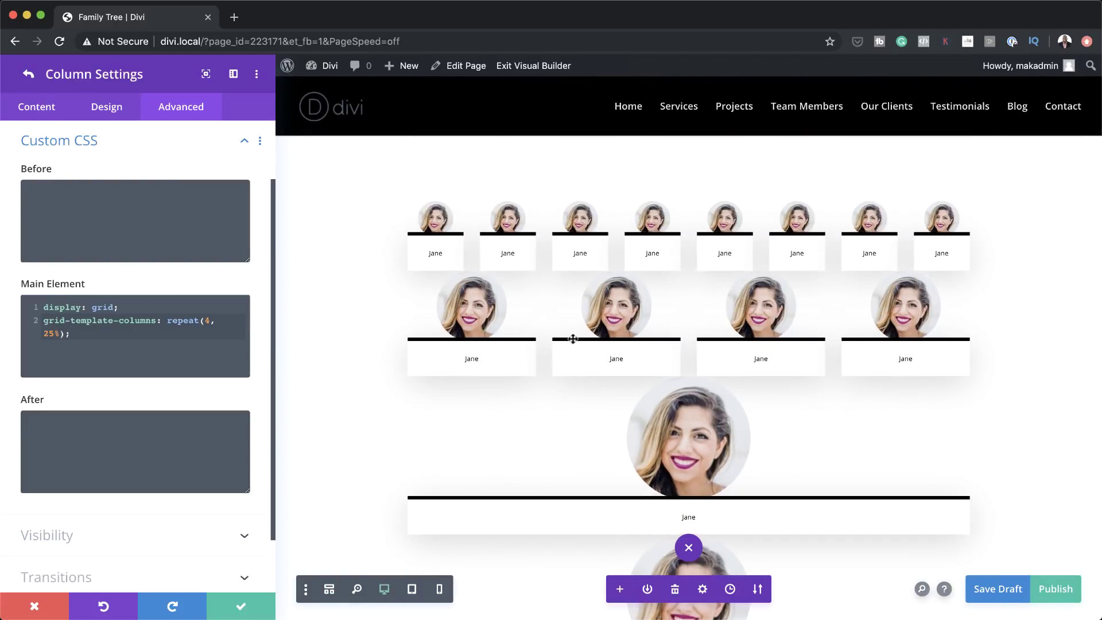
click(241, 608)
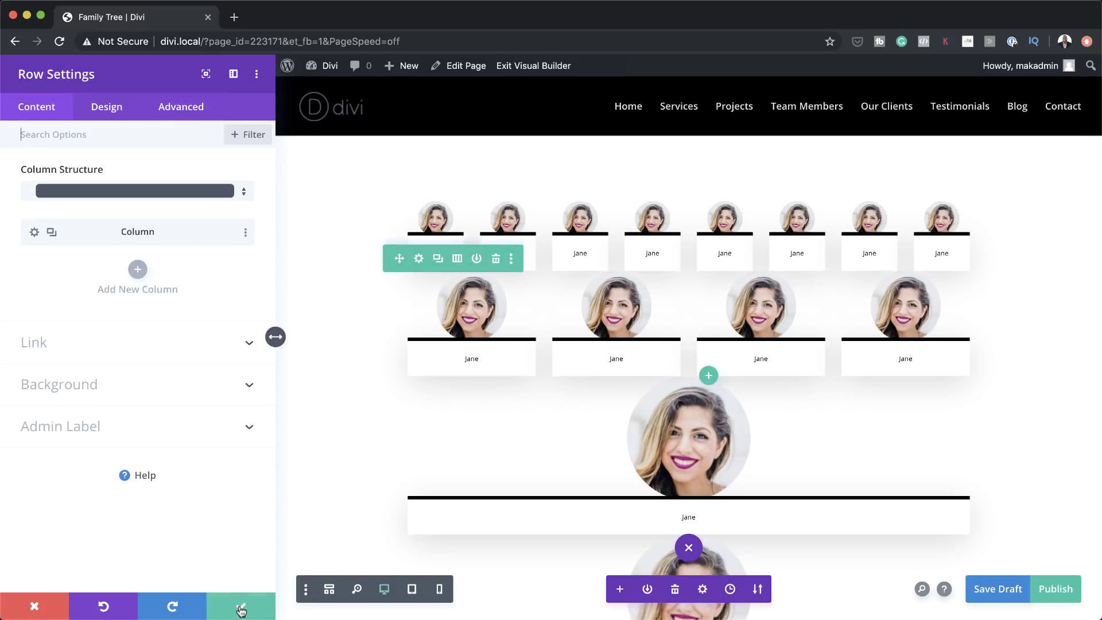
click(240, 607)
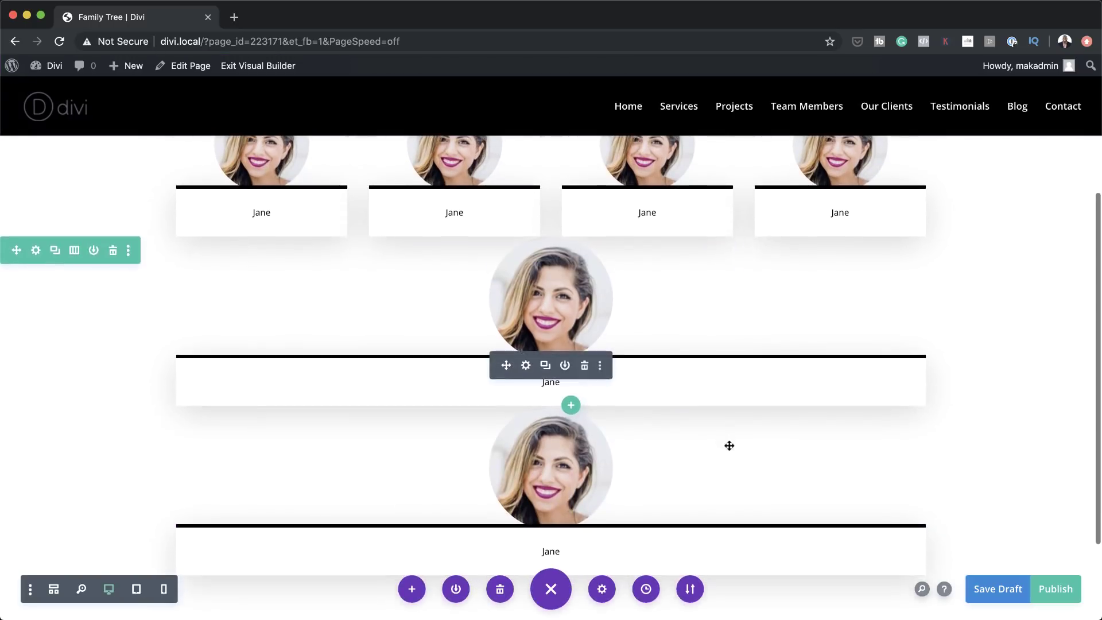
Return to wireframe view and duplicate the image and text modules in Row 3 once each
click(53, 589)
scroll(160, 496, down, 5)
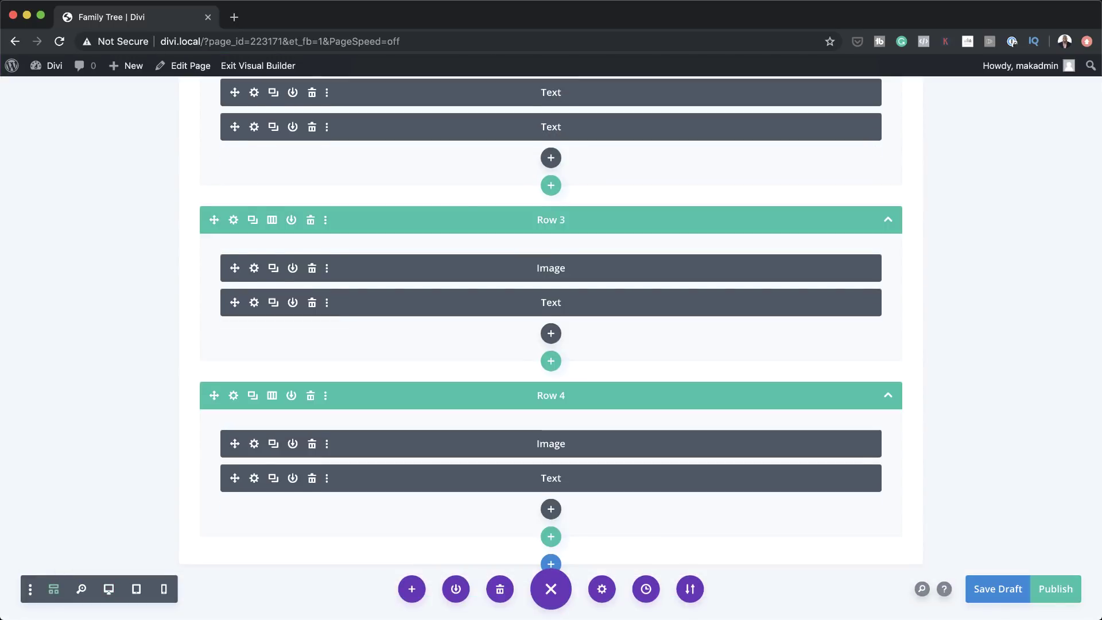
click(274, 269)
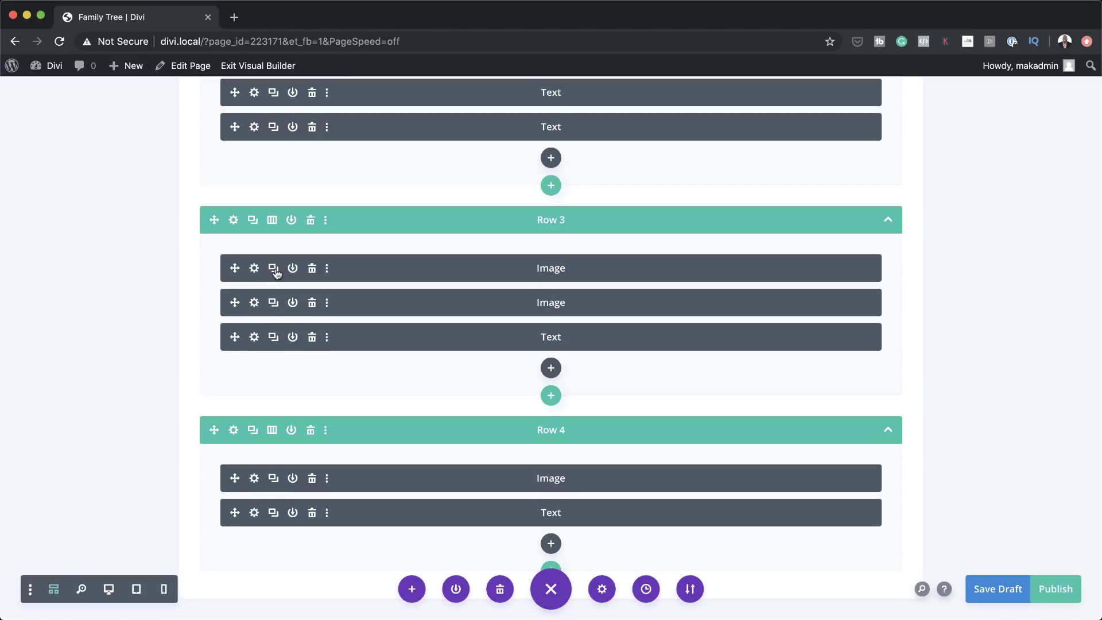
click(274, 337)
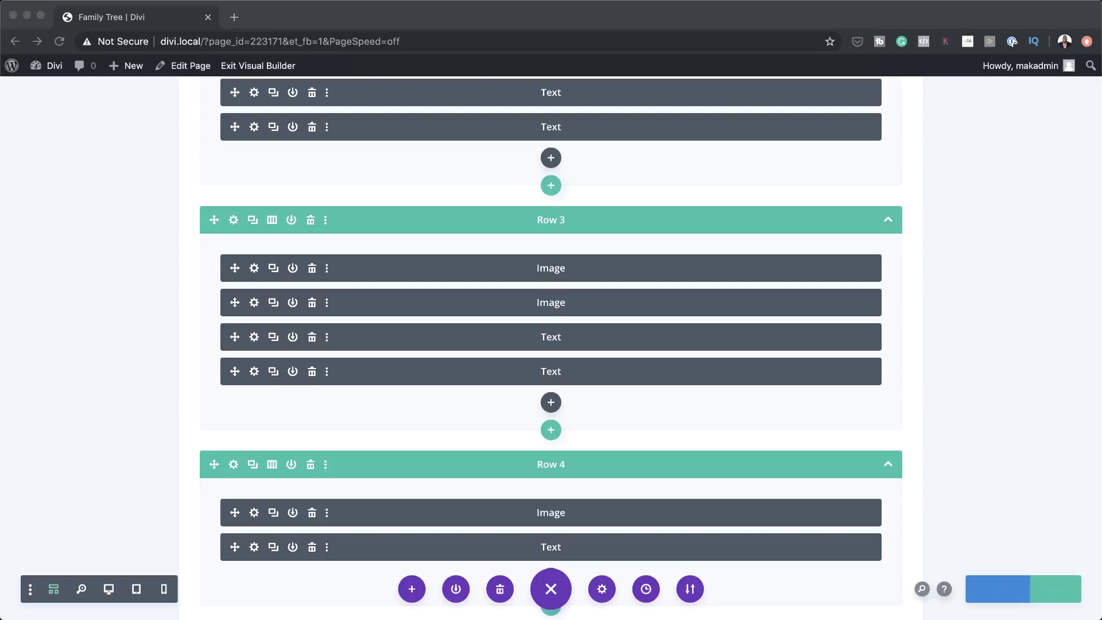
Give Row 3's column the main-element CSS "display: grid; grid-template-columns: repeat(2, 50%);", save it, and check the layout in desktop preview
click(233, 220)
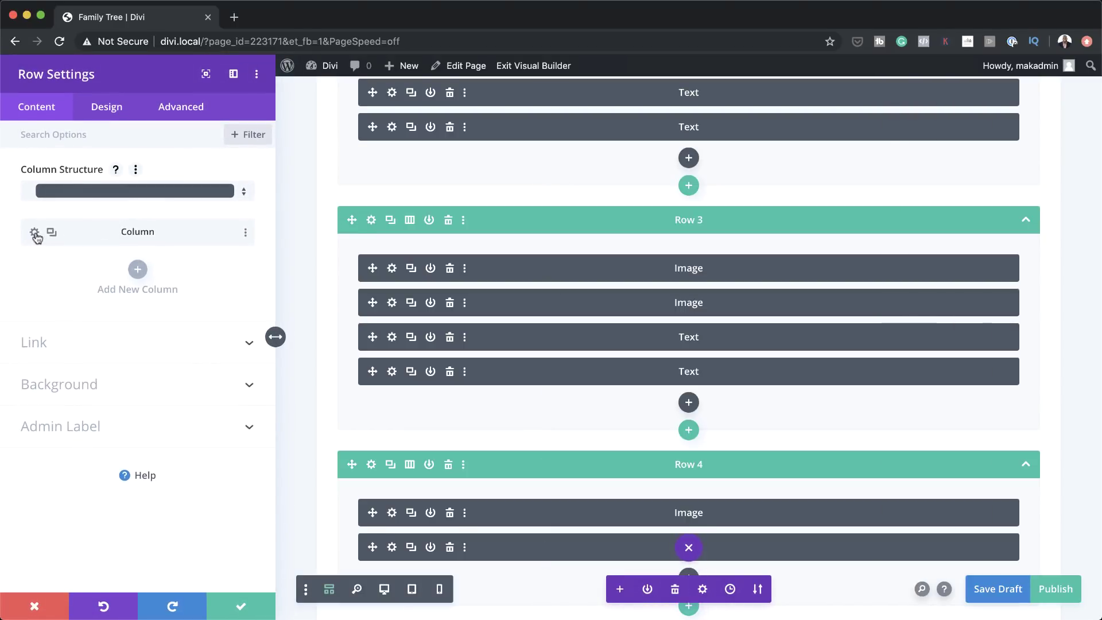
click(34, 233)
click(178, 109)
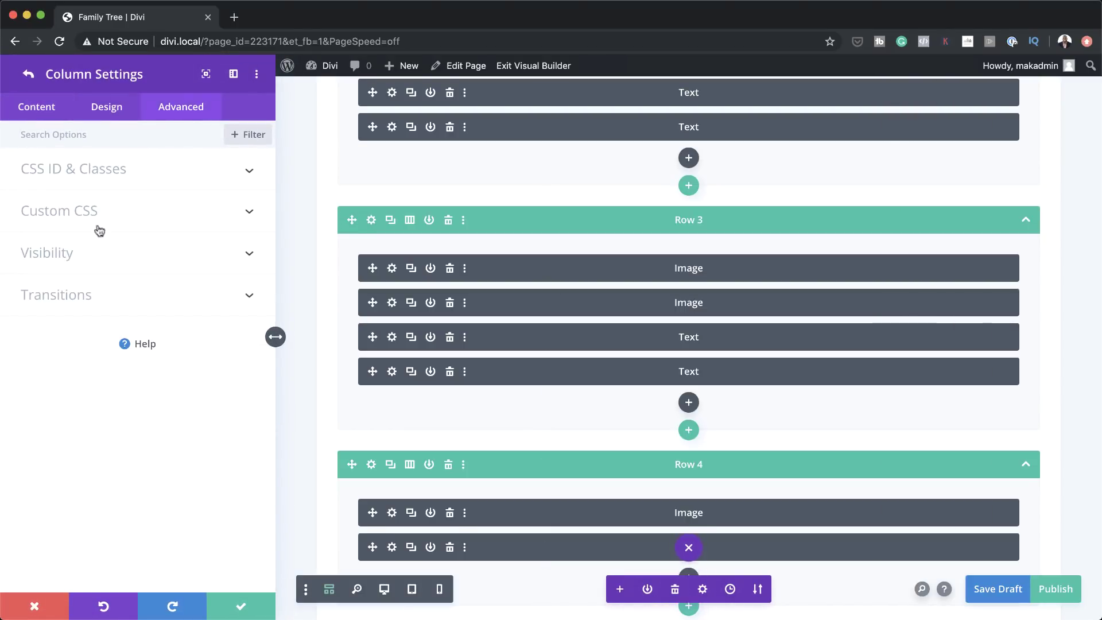
click(73, 213)
click(62, 321)
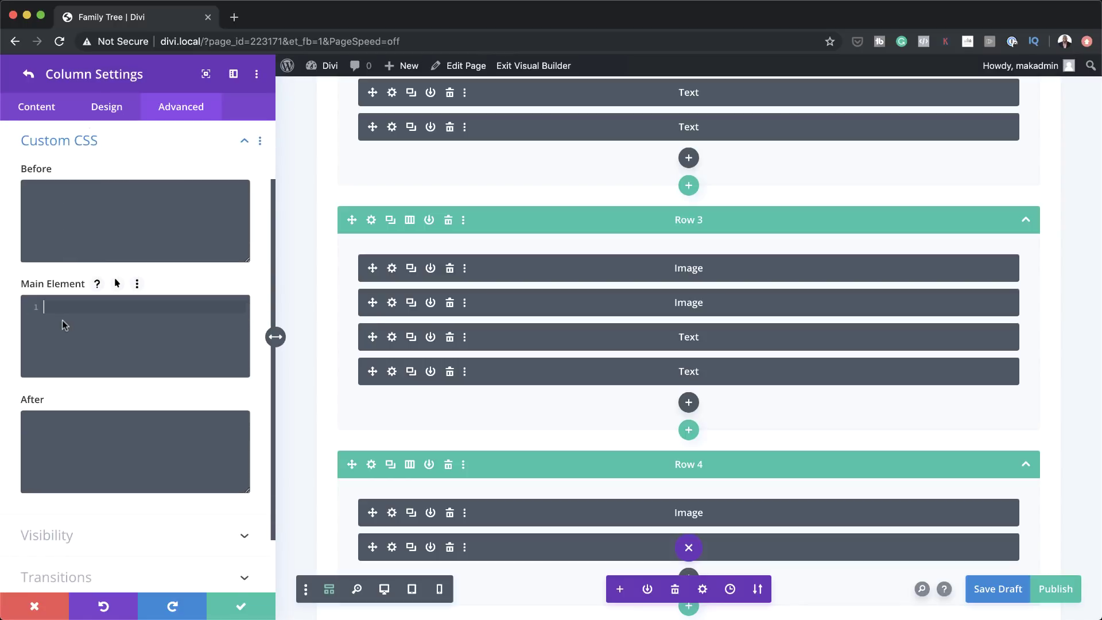
text(display: grid; grid-template-columns: repeat(2, 50%);)
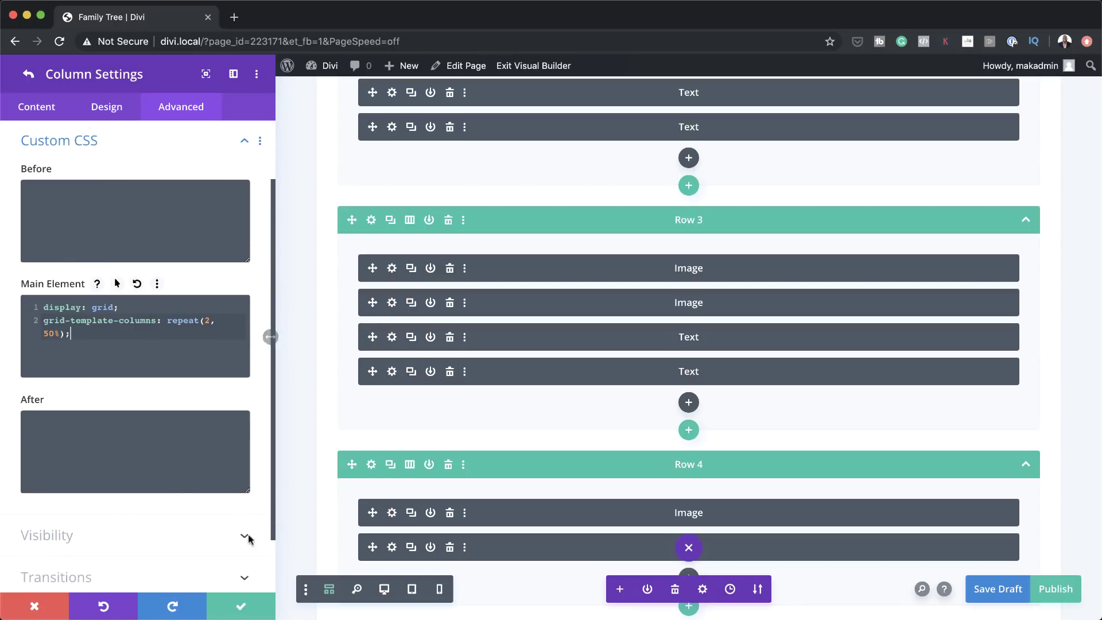
click(241, 608)
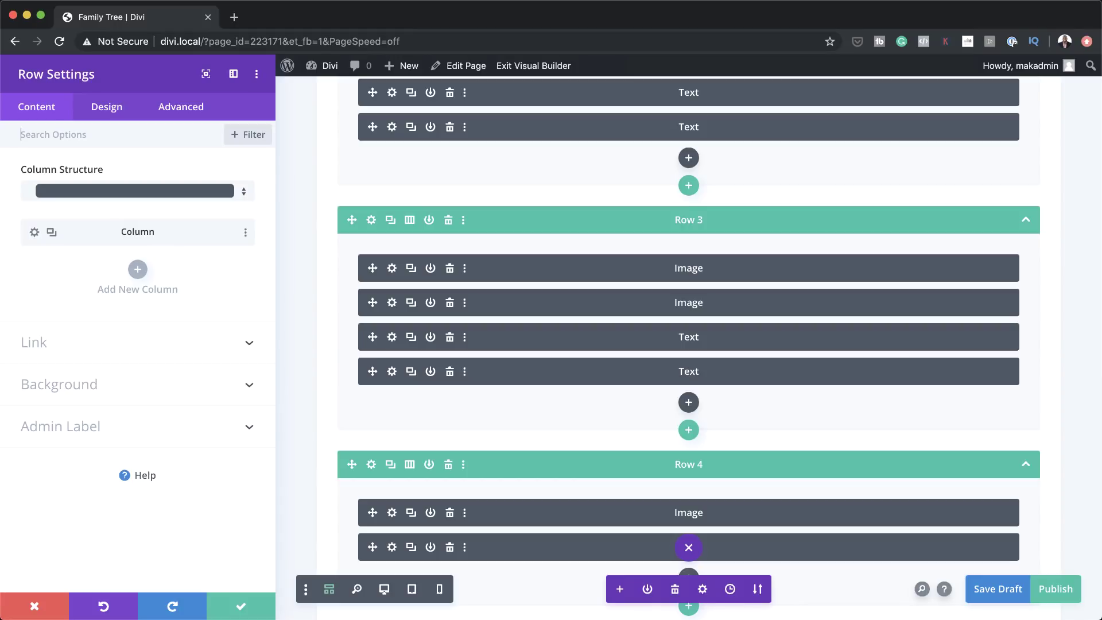
click(383, 589)
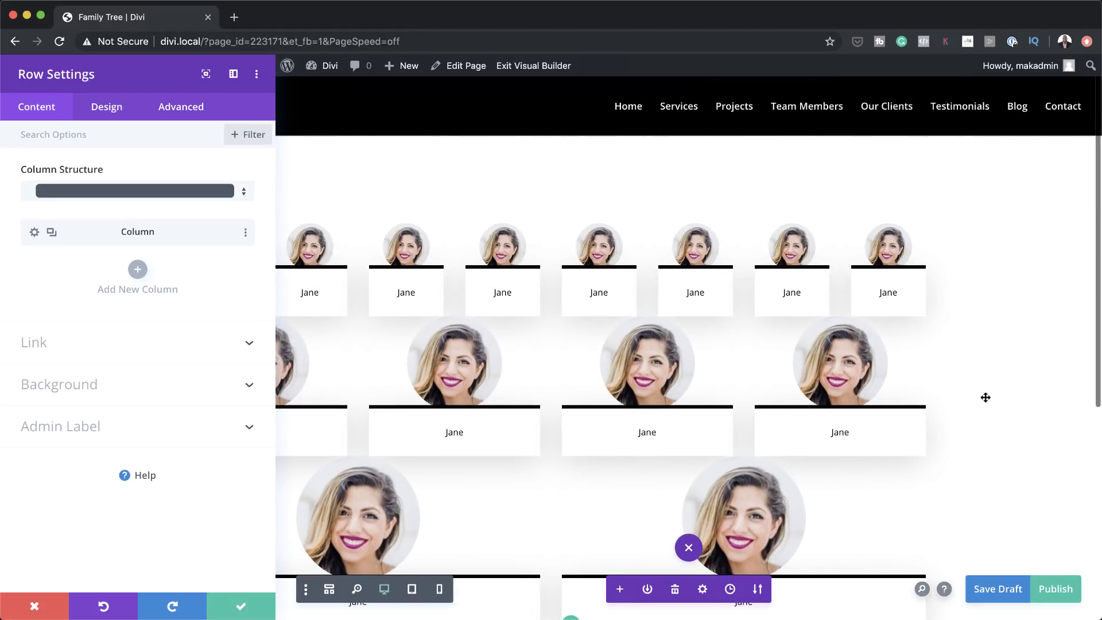
scroll(1001, 408, down, 3)
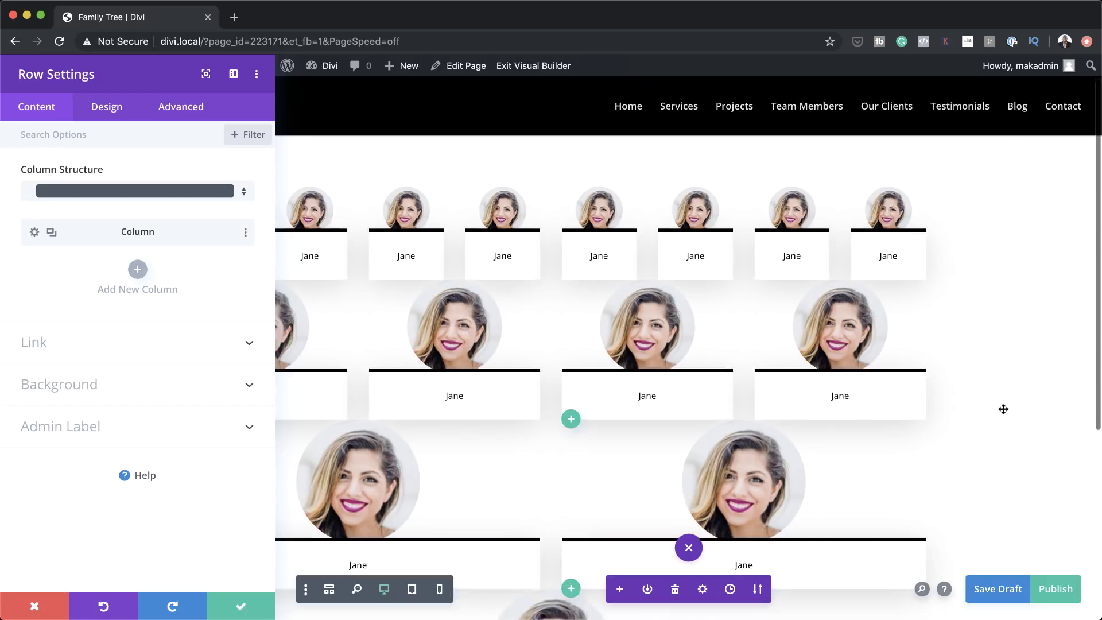
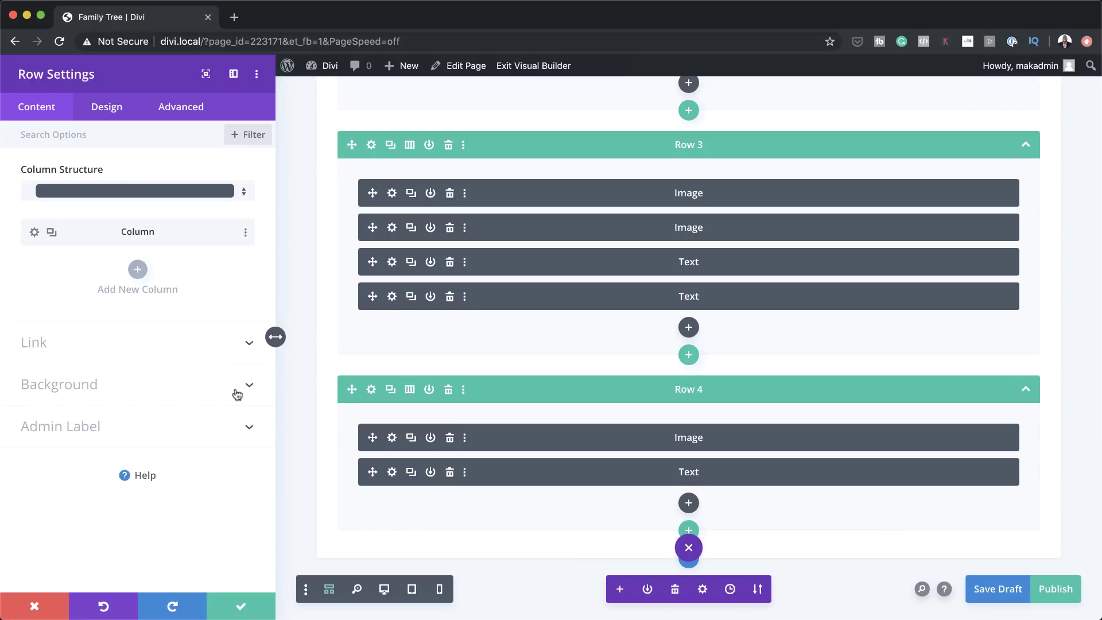
Set the left and right padding of the row being edited to 31vw and save its settings
click(105, 108)
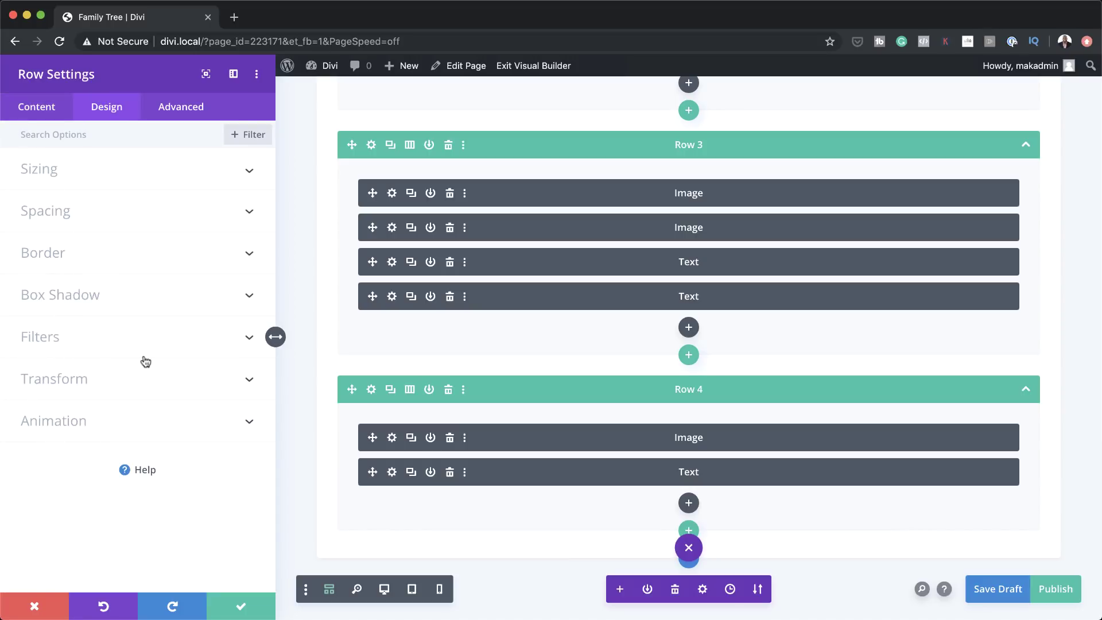
click(79, 215)
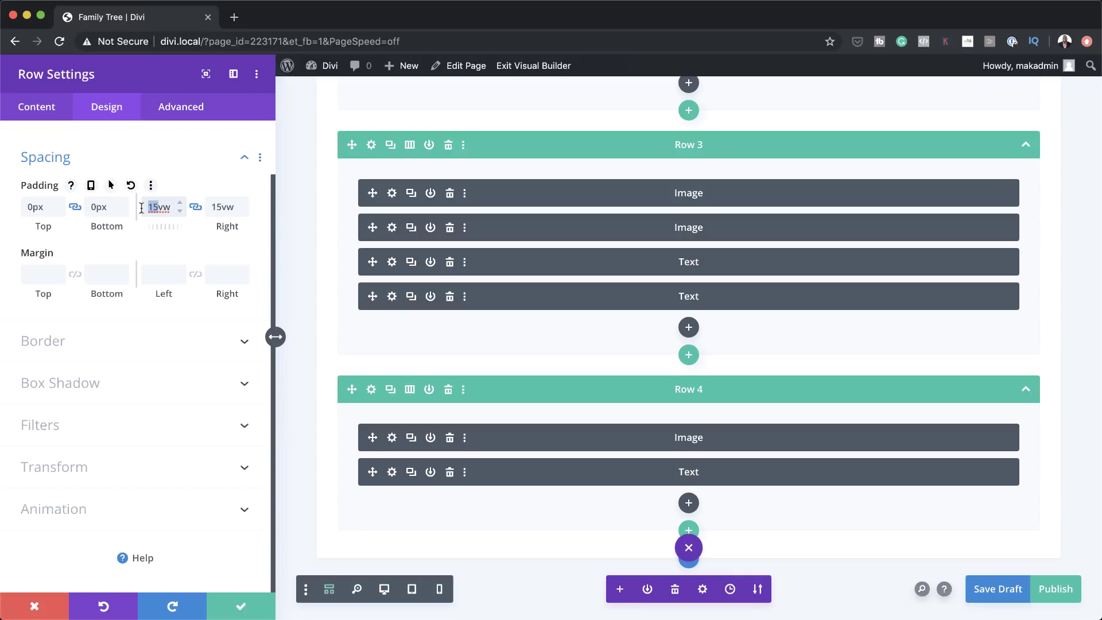
text(31)
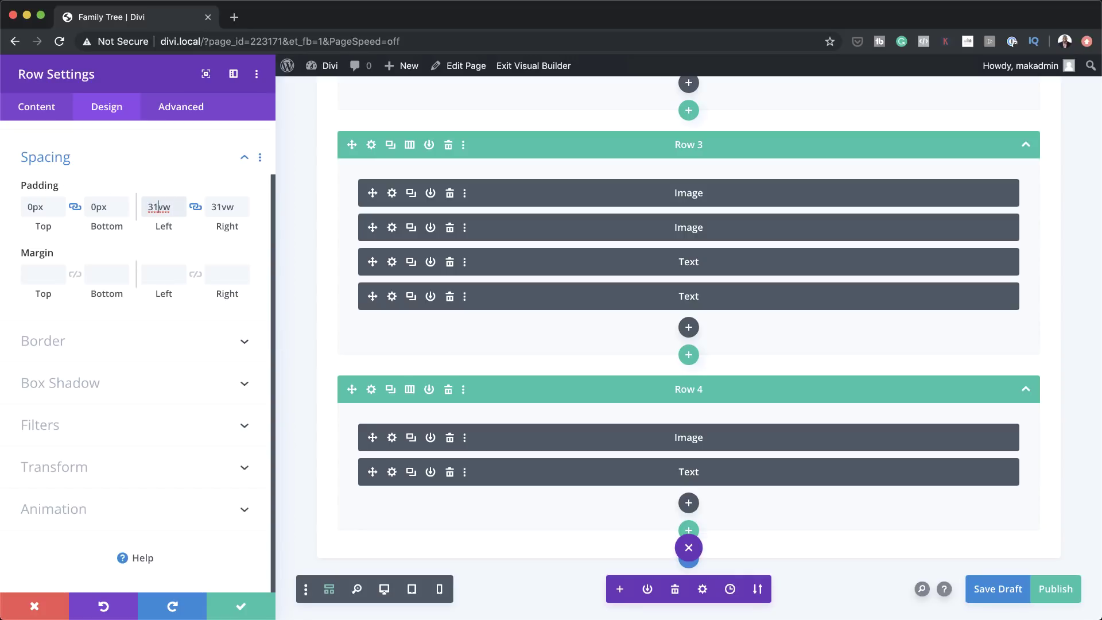
click(241, 607)
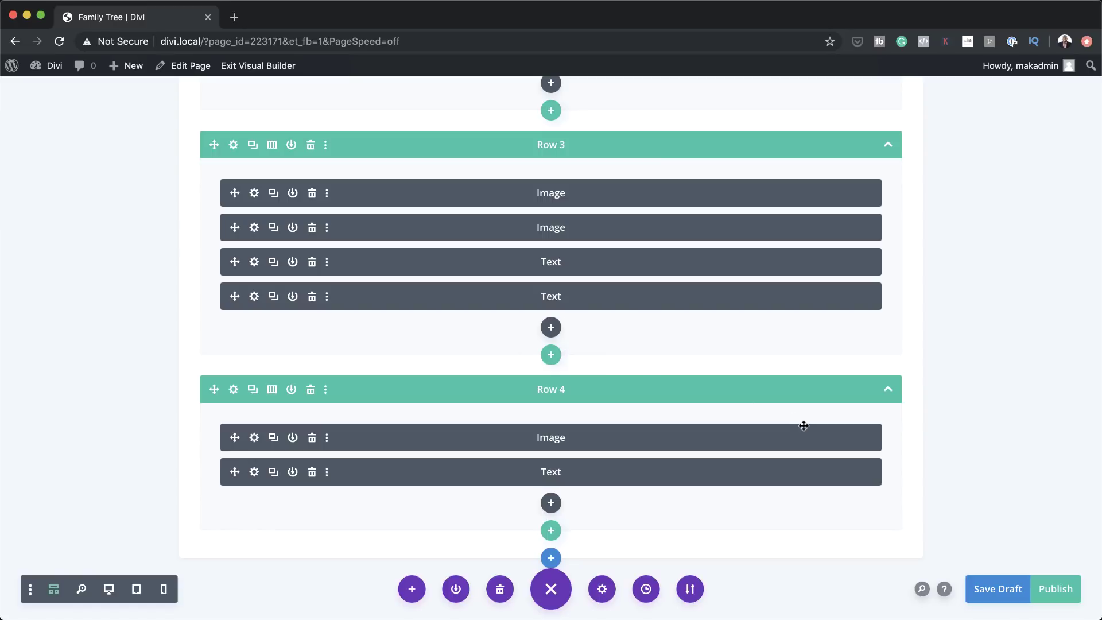
scroll(821, 435, up, 15)
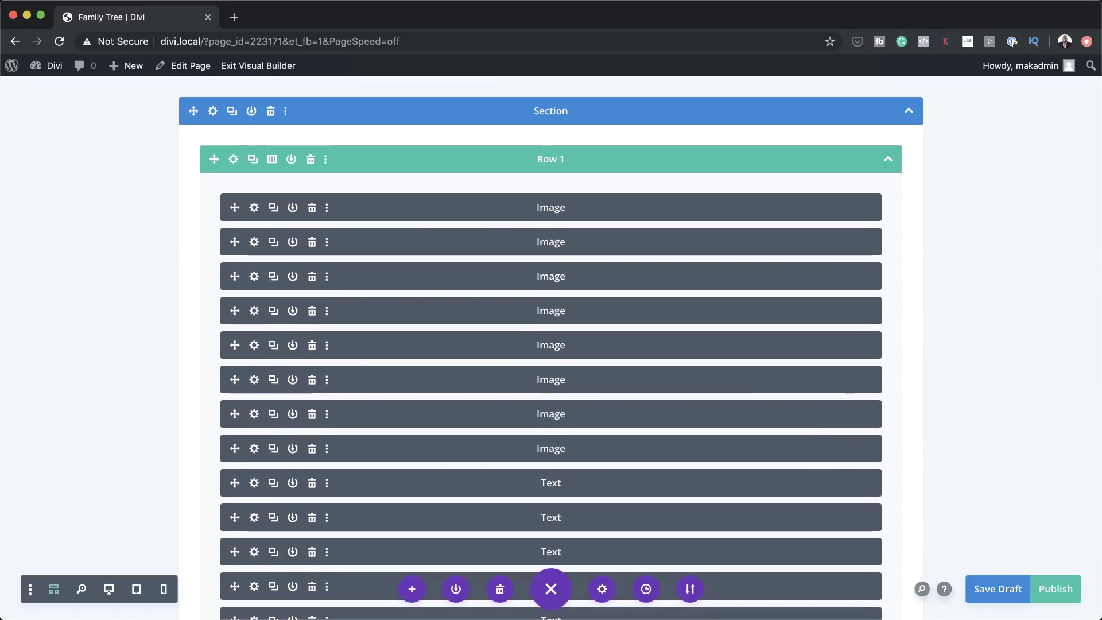
scroll(684, 396, down, 10)
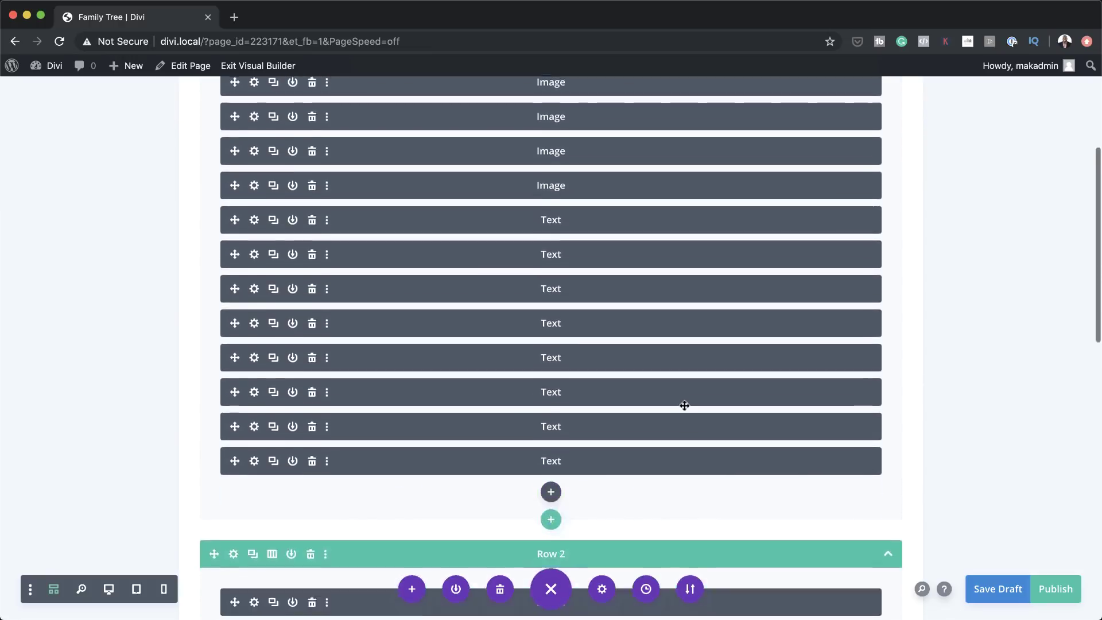
Insert a single-column row between Row 1 and Row 2 without adding a module to it
click(552, 398)
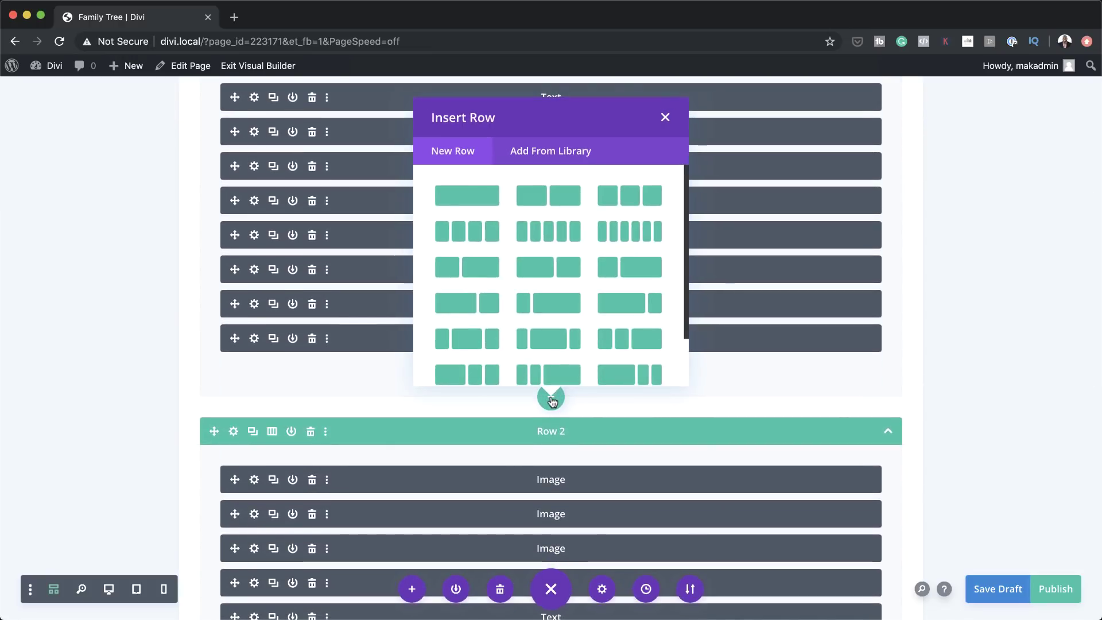
click(479, 195)
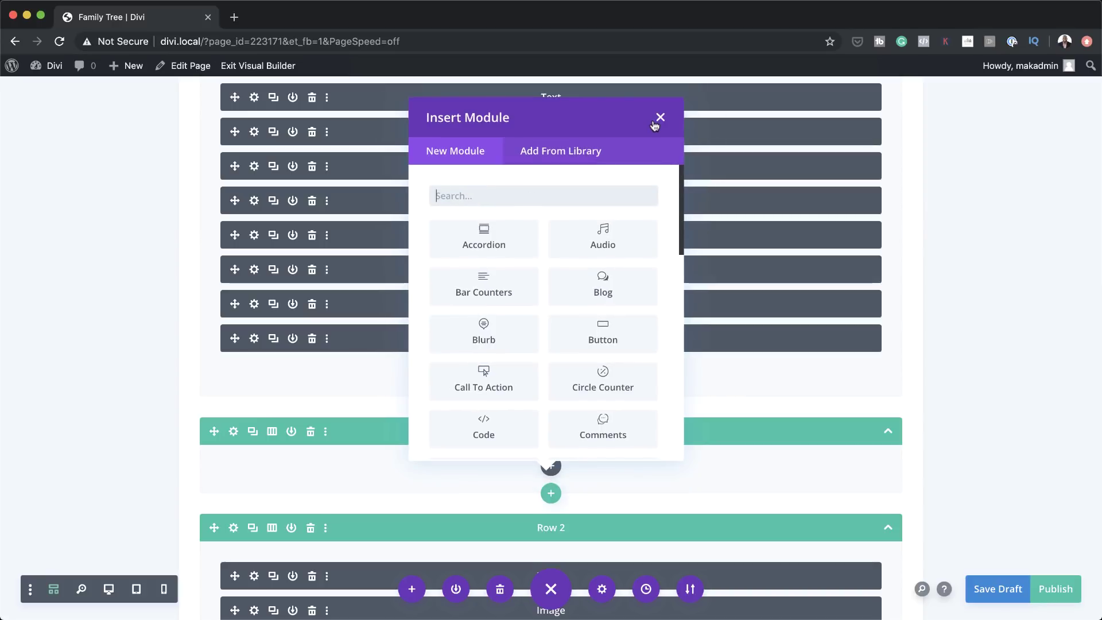
click(660, 119)
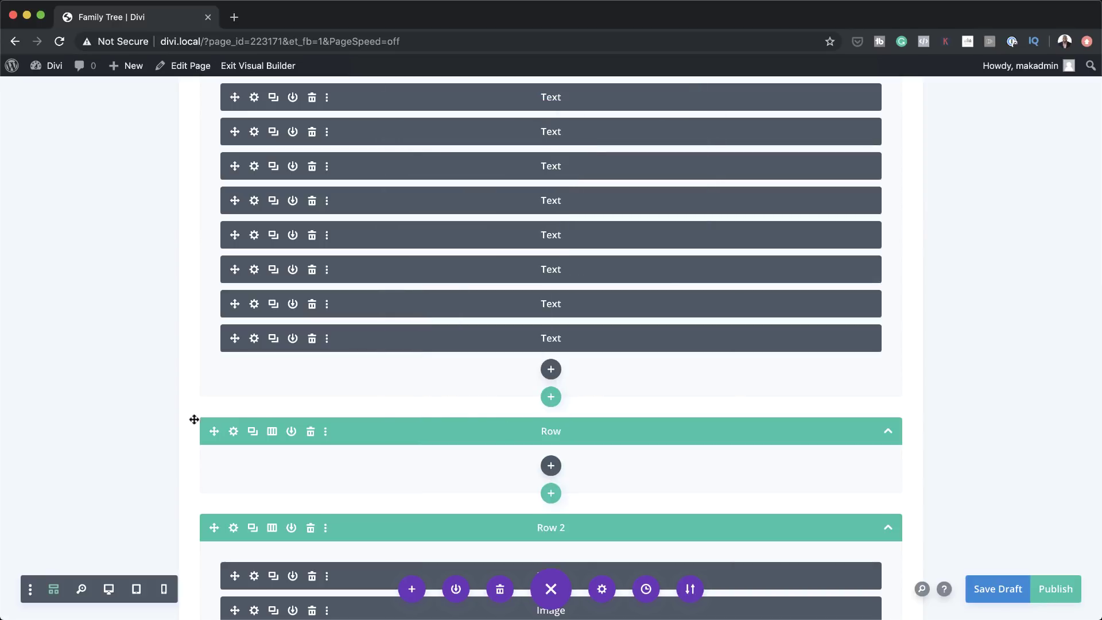
Set the width of the new row below Row 1 to 100%
click(232, 433)
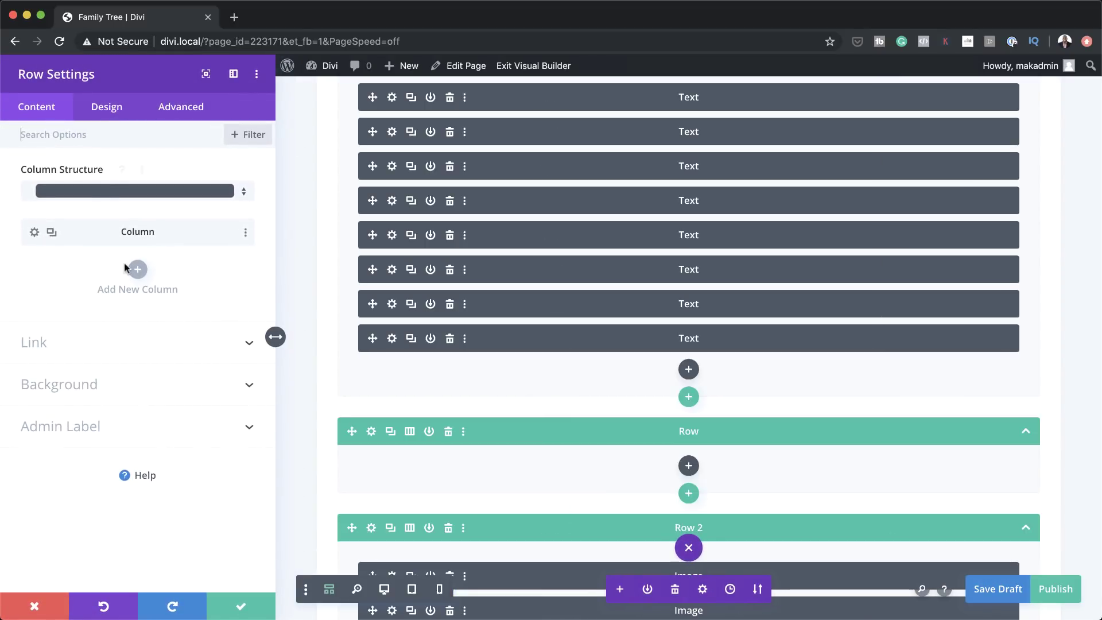
click(105, 107)
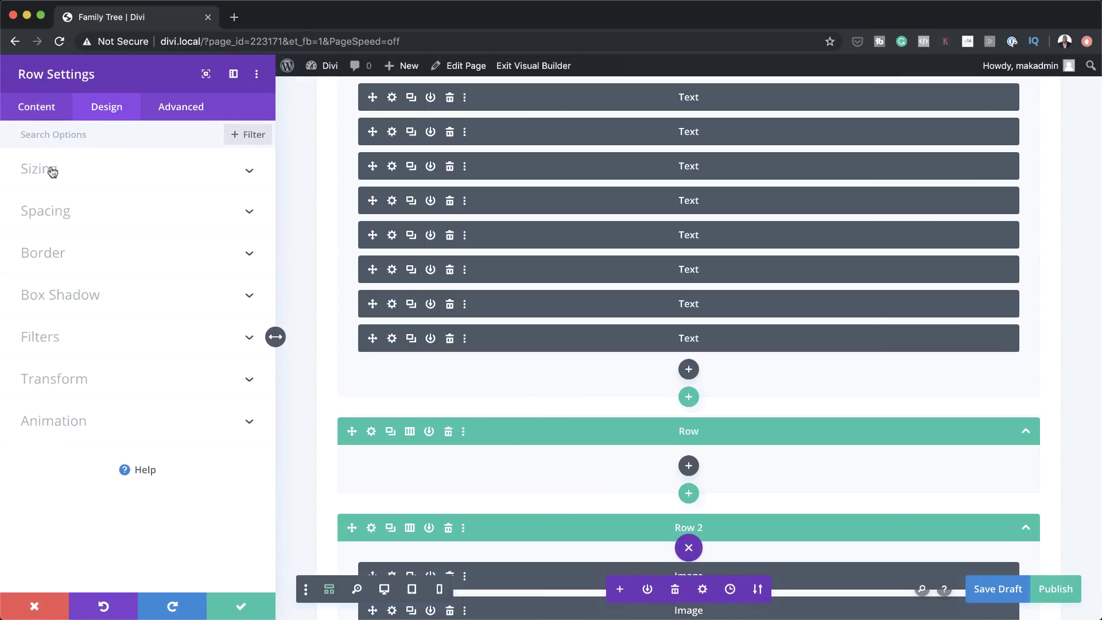
click(52, 171)
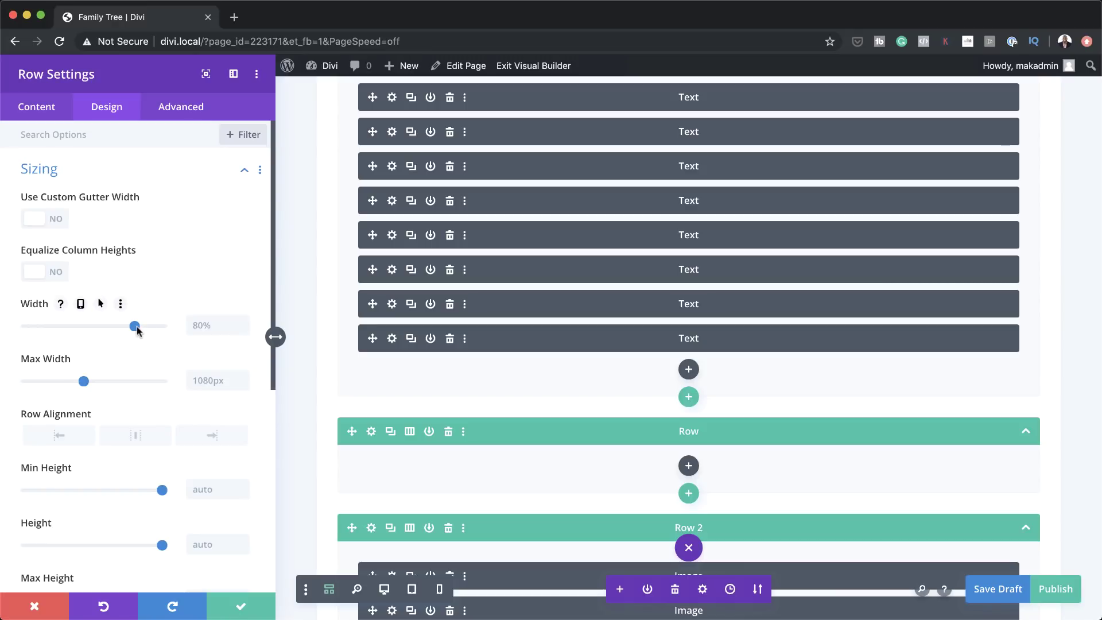
double_click(216, 325)
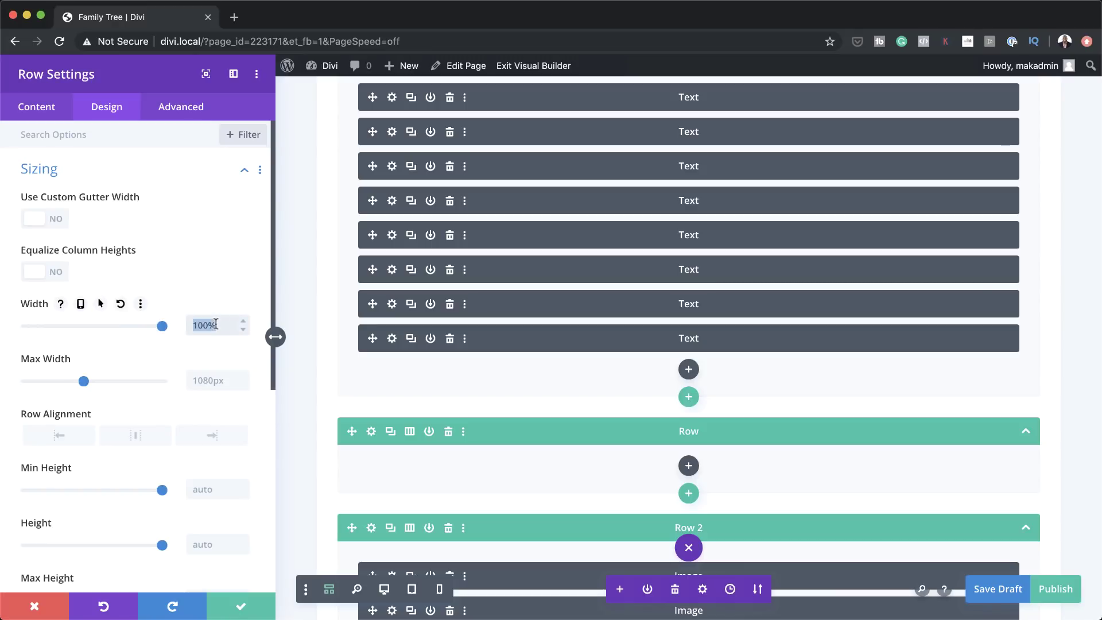
click(221, 379)
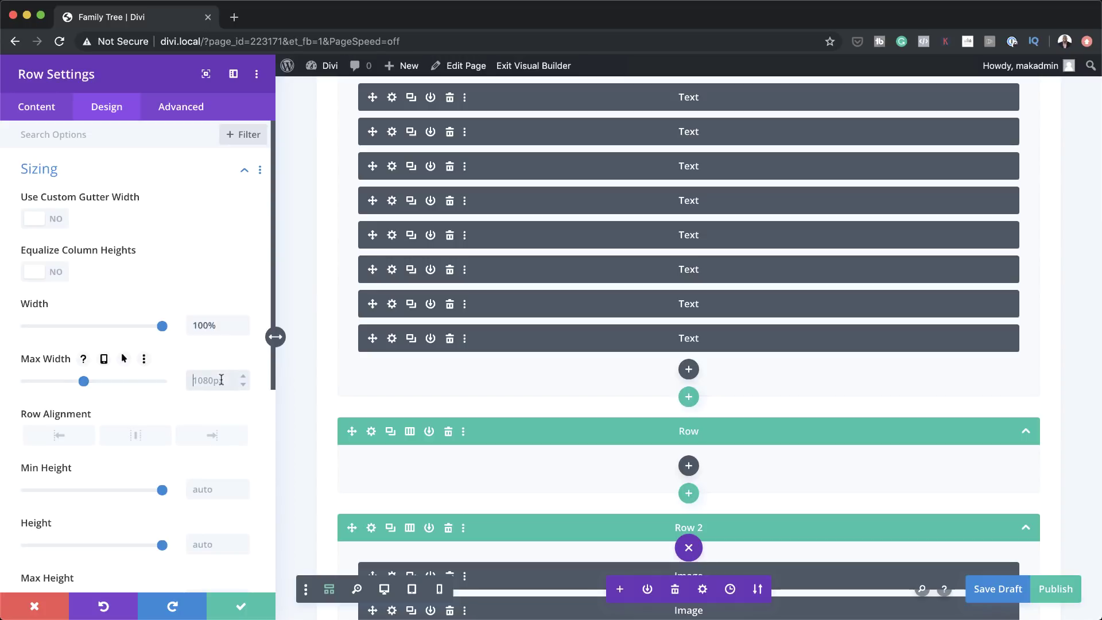
Give the new row 0px top and bottom padding and 15vw left and right padding, and save its settings
scroll(120, 428, down, 5)
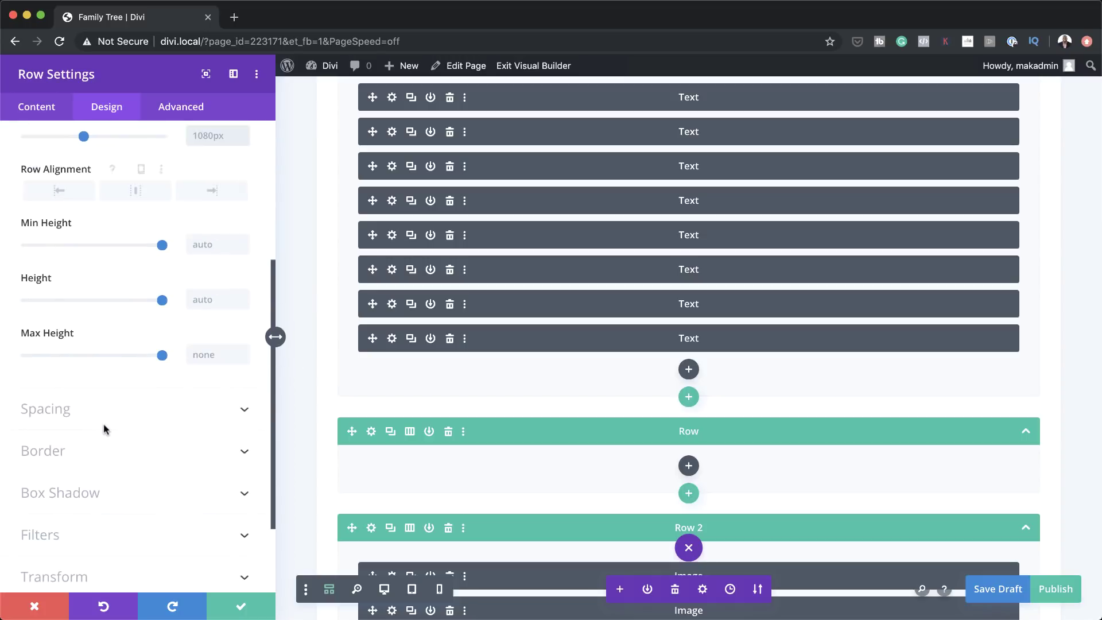
click(53, 406)
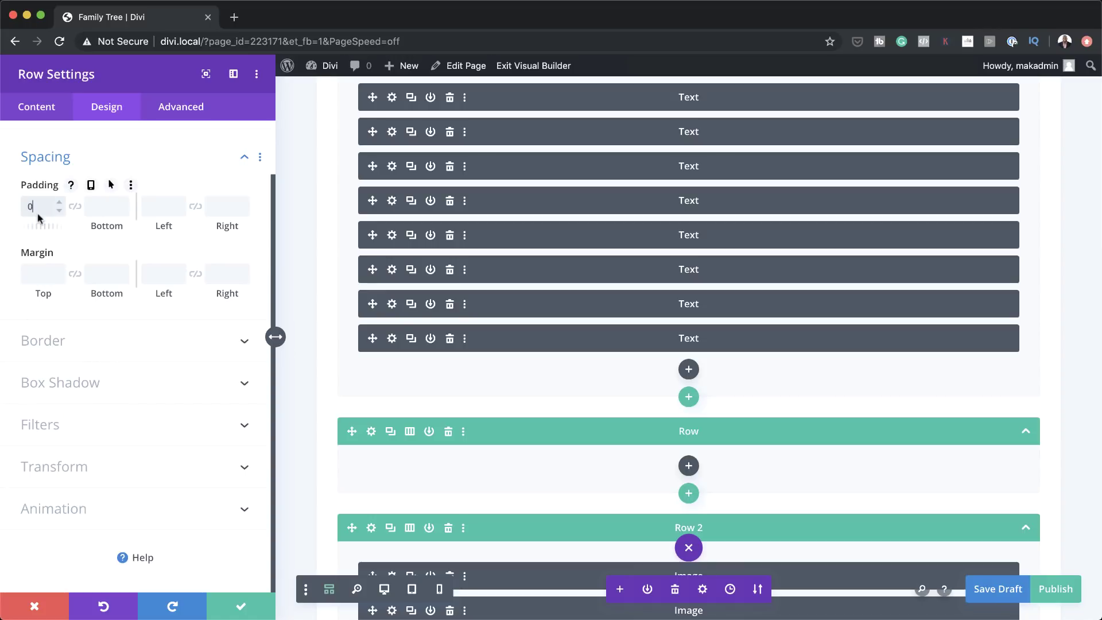
click(75, 208)
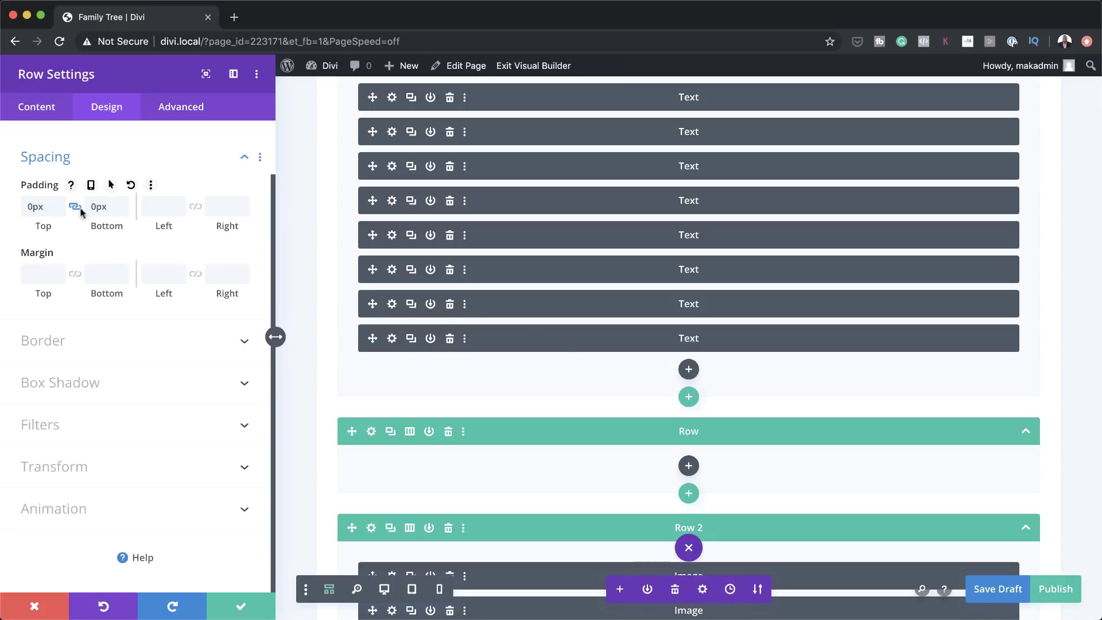
click(157, 207)
text(15vw)
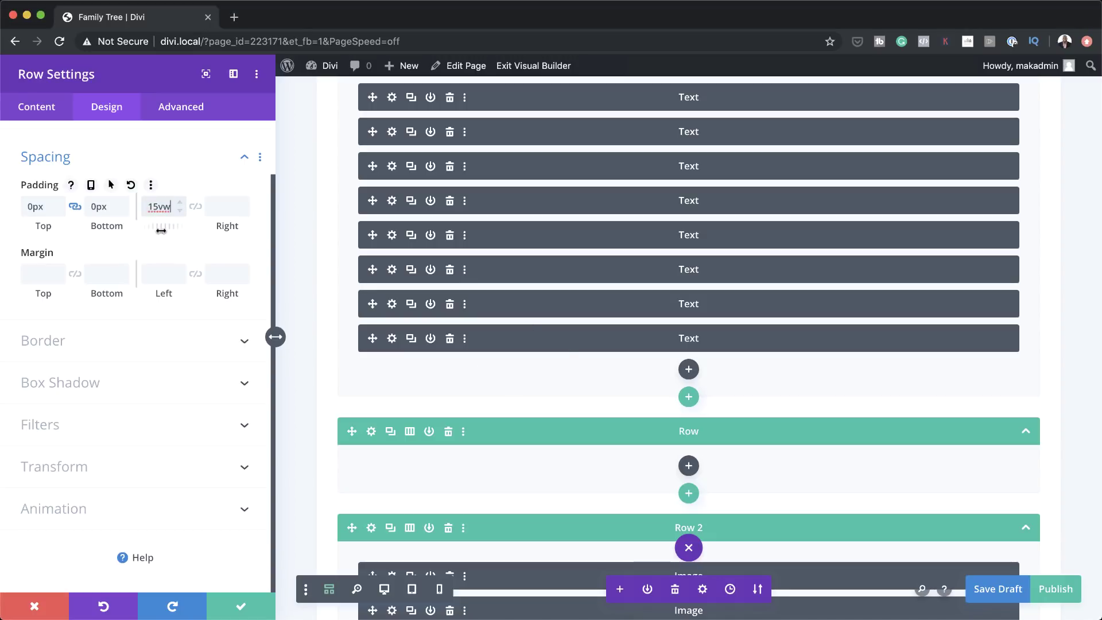
click(195, 207)
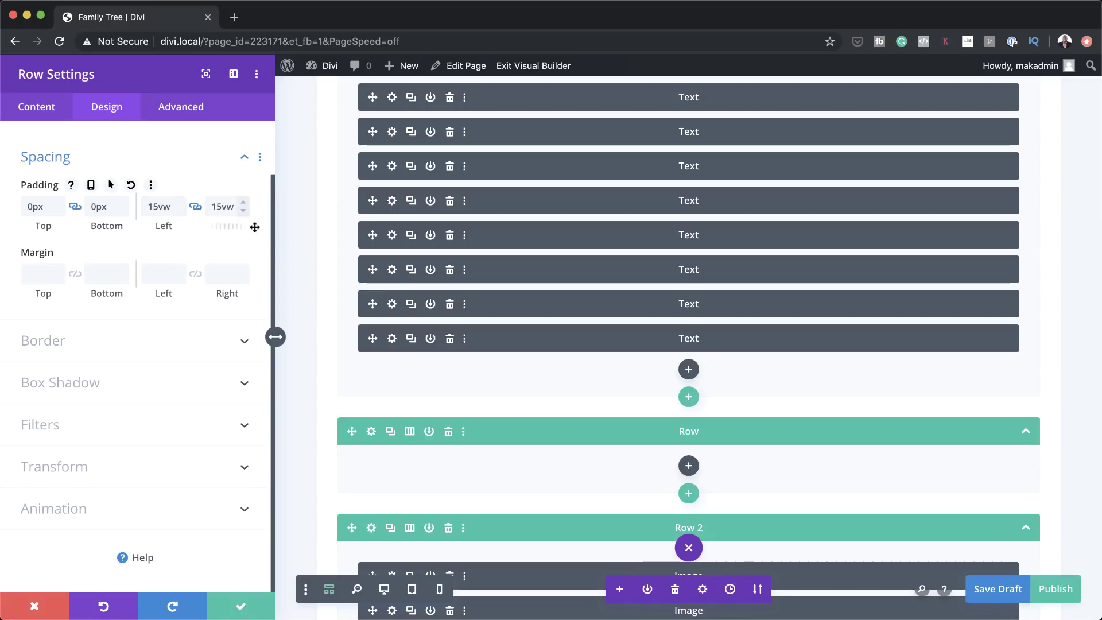
click(131, 184)
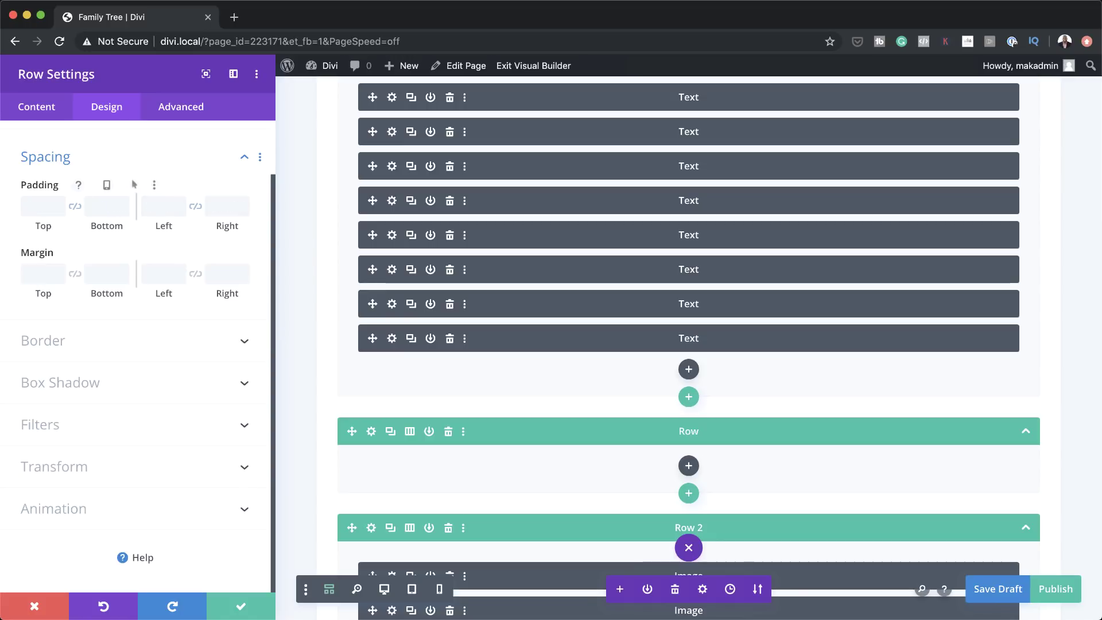
click(243, 607)
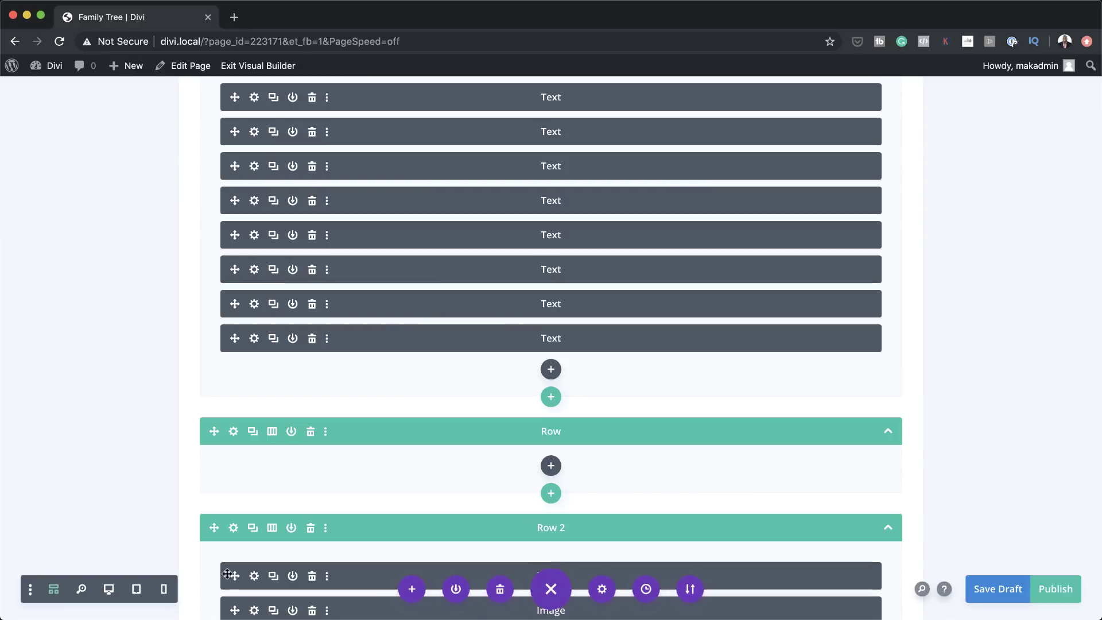
Add an image module to the new row using family-tree-illu-file-2.png from the media library
click(552, 466)
text(image)
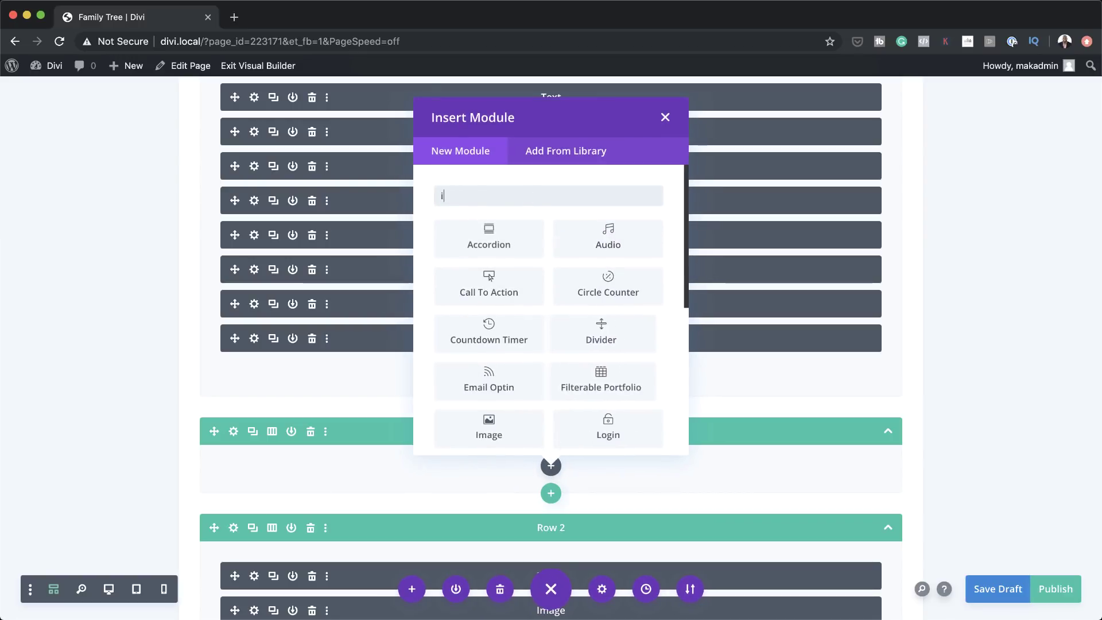
click(499, 243)
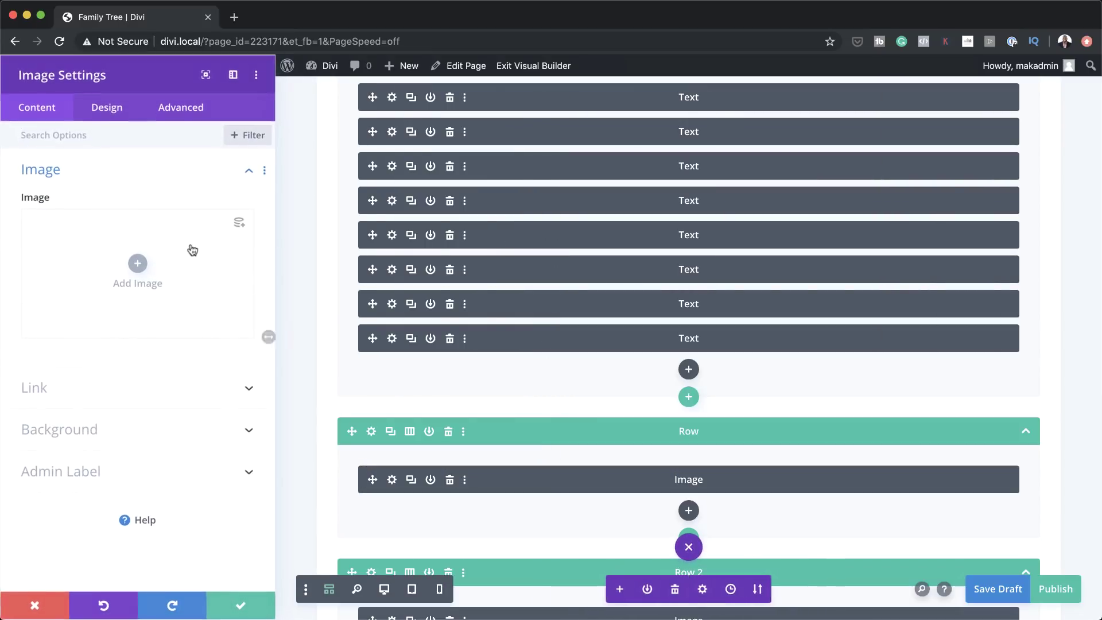
click(137, 262)
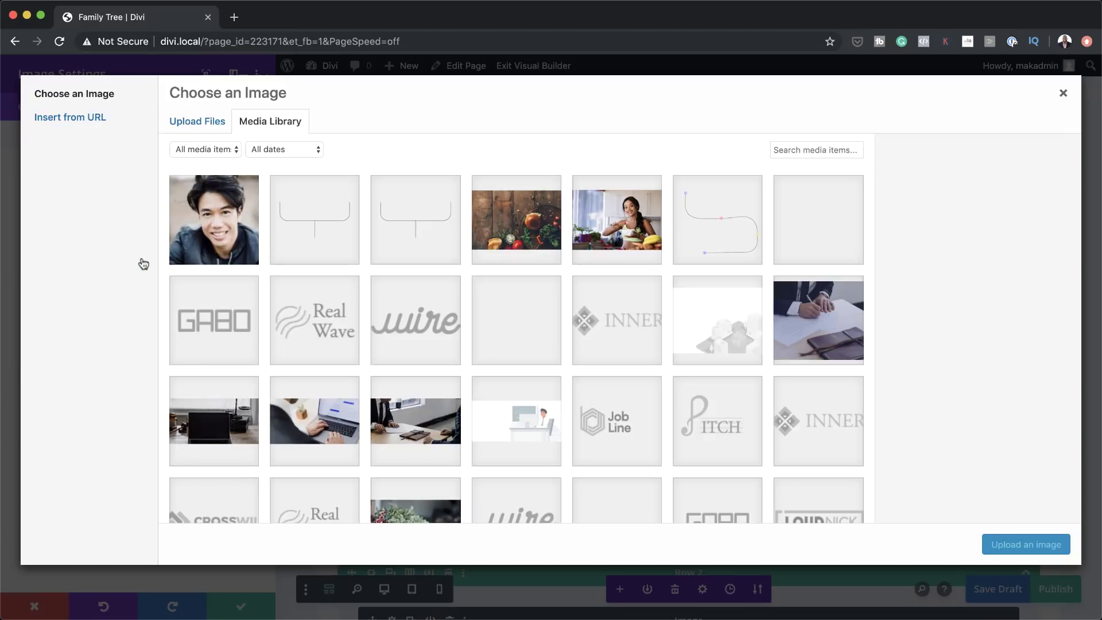
click(404, 241)
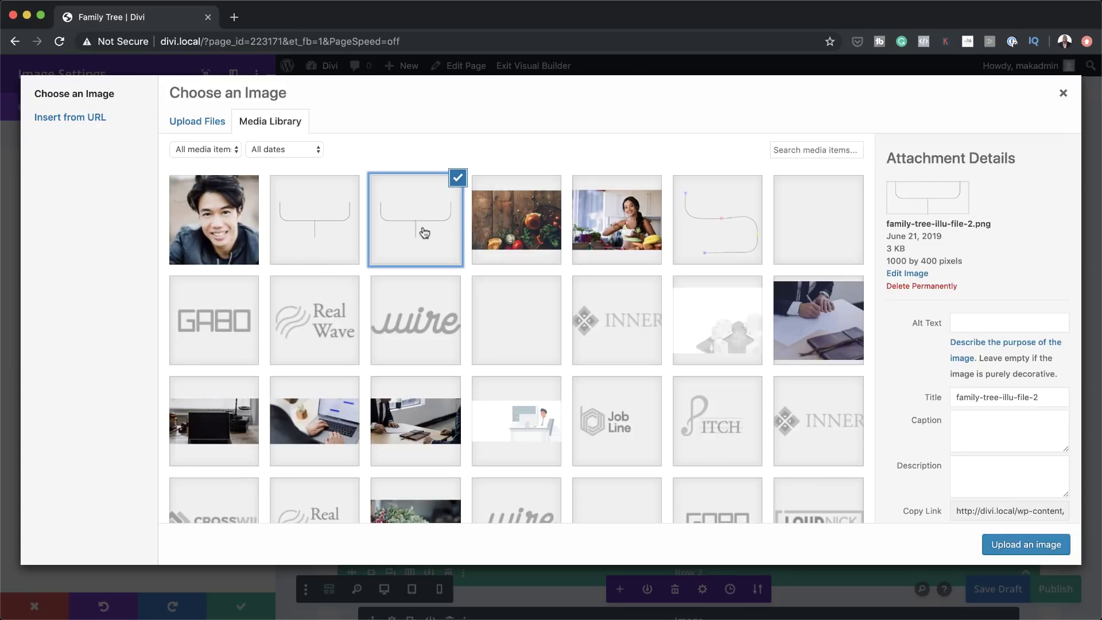
click(1025, 544)
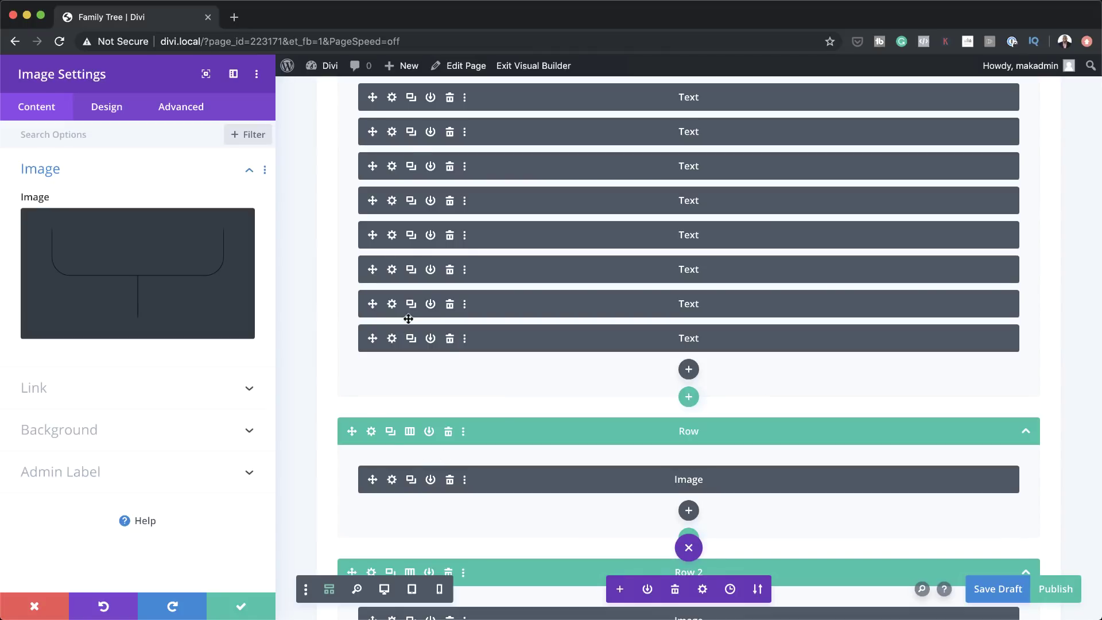
Show the page in desktop preview and force the connector image to full width
click(384, 590)
scroll(396, 440, up, 3)
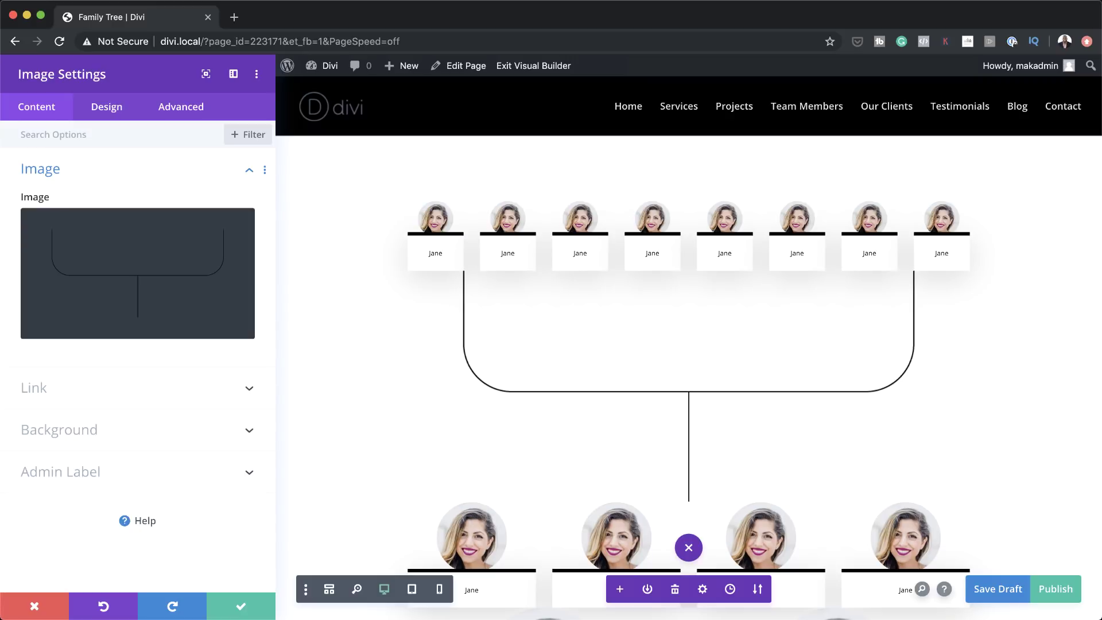
click(107, 106)
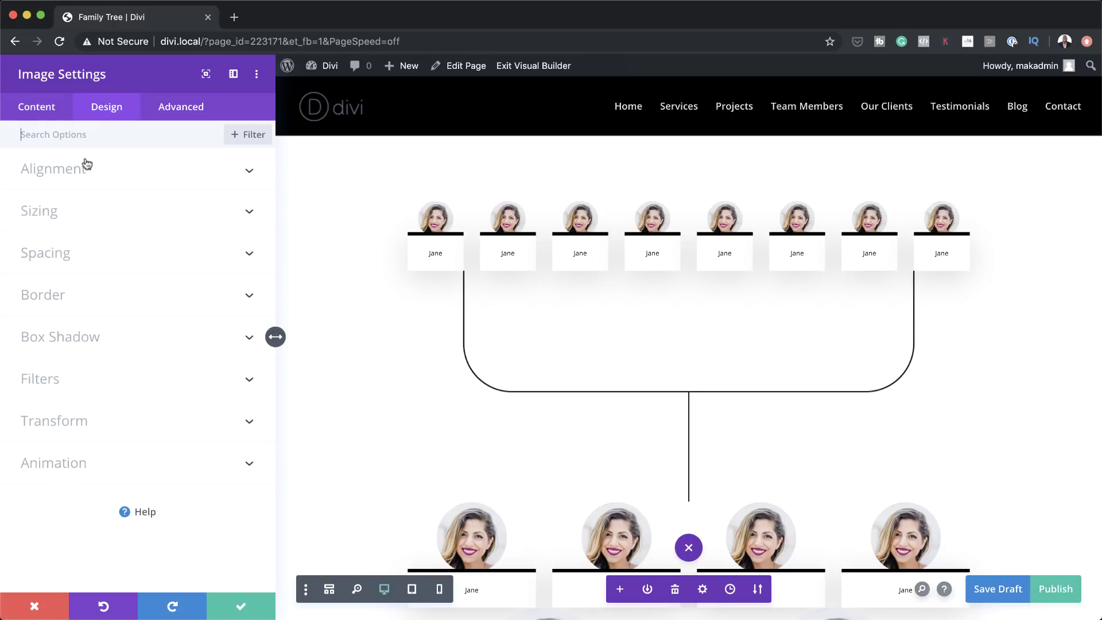
click(67, 202)
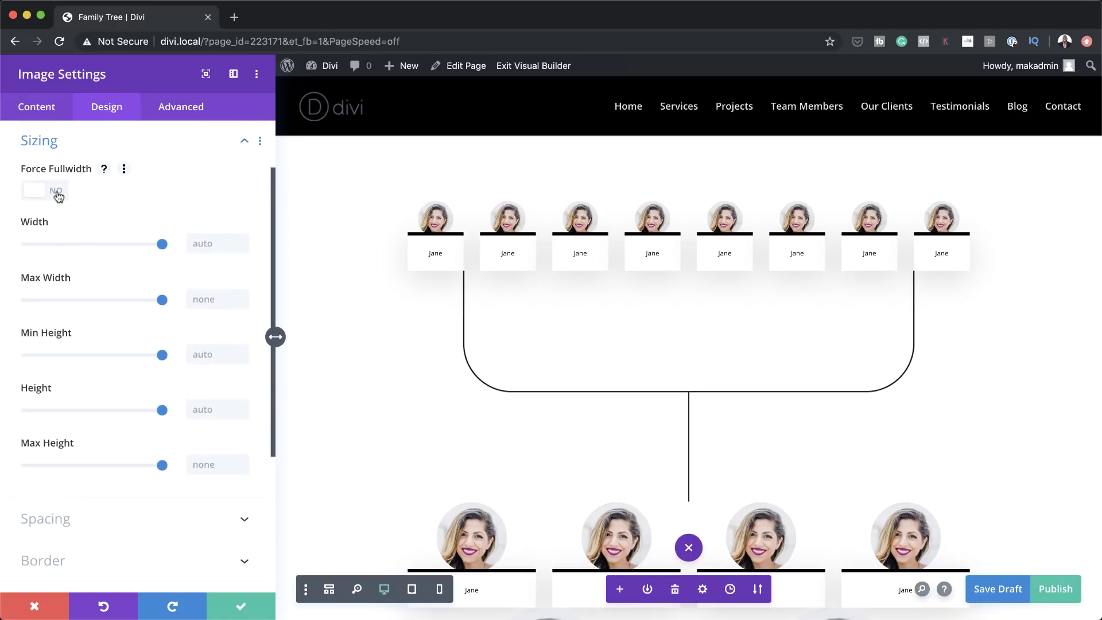
click(58, 196)
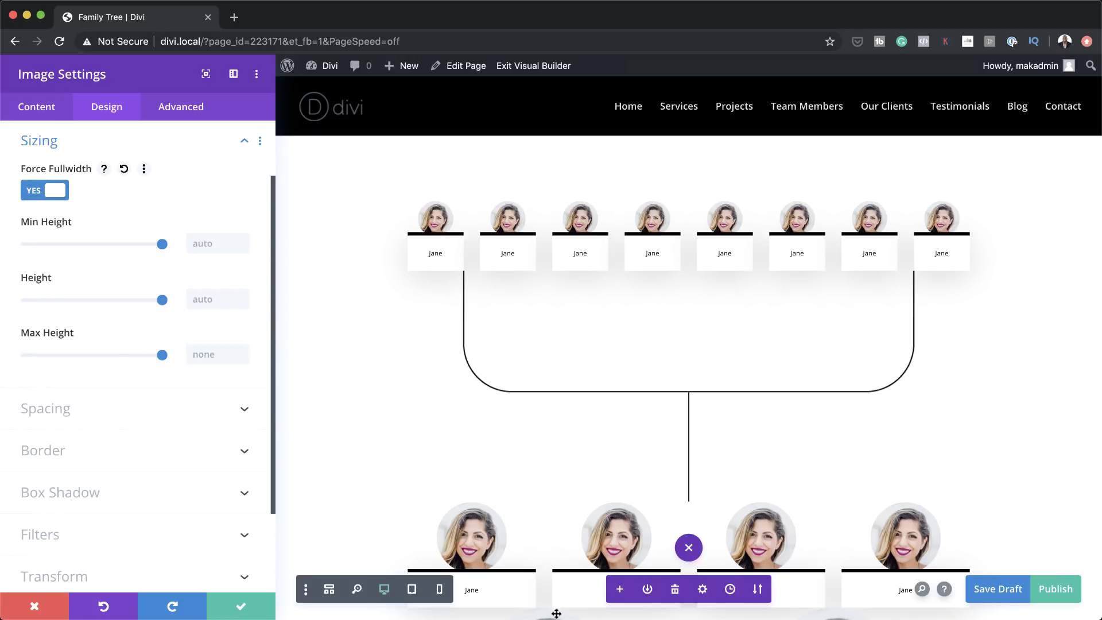
Turn off the space below the connector image, save its settings, and check its alignment with the portraits
click(160, 414)
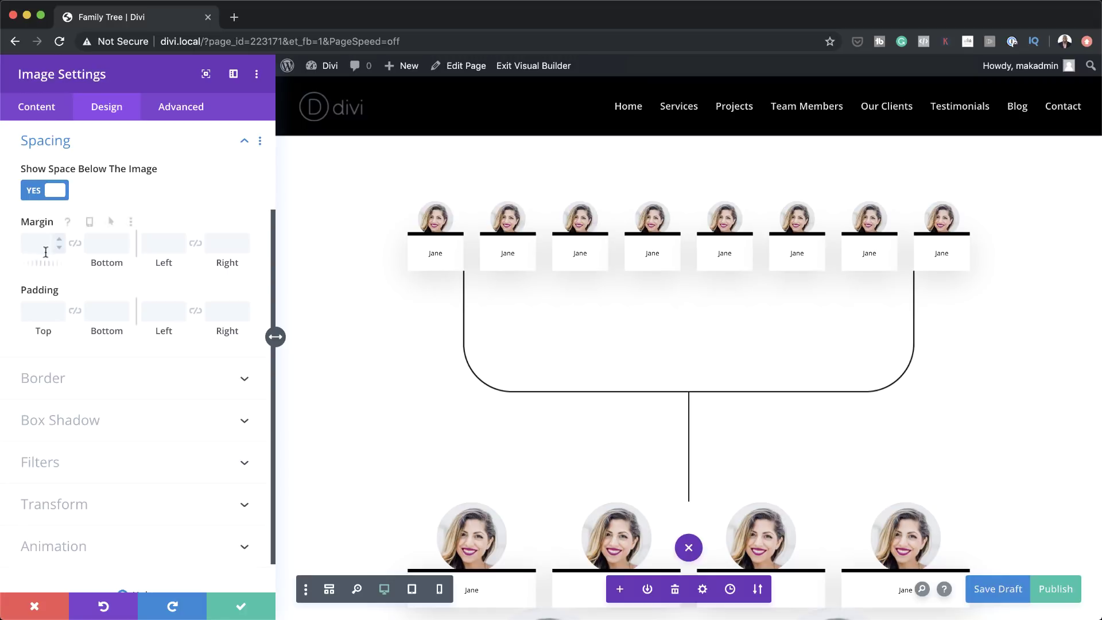
click(36, 190)
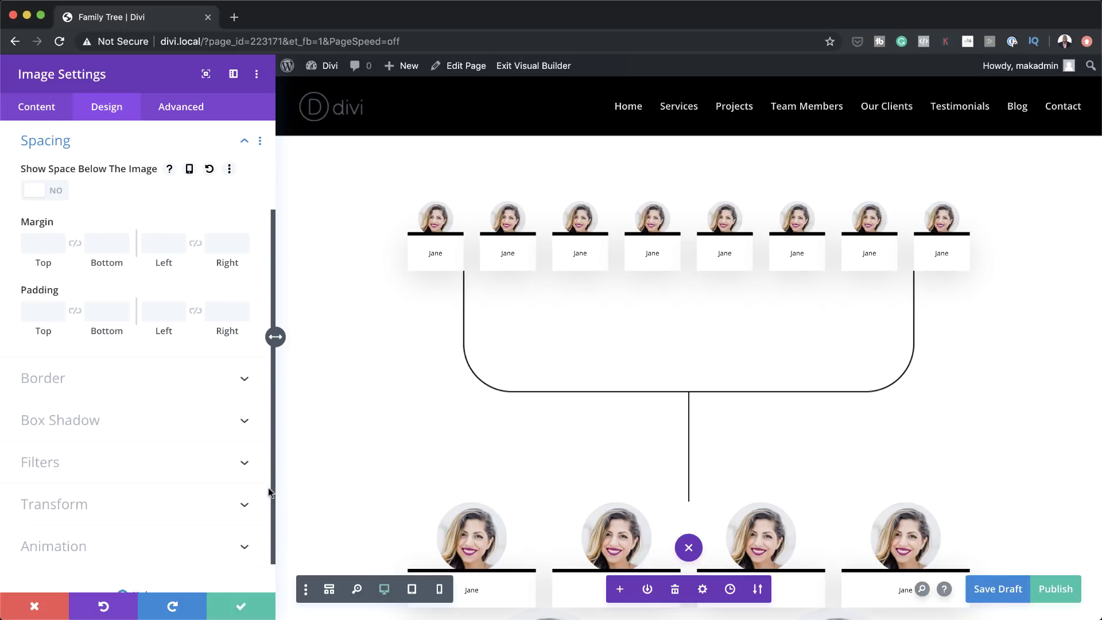
click(241, 605)
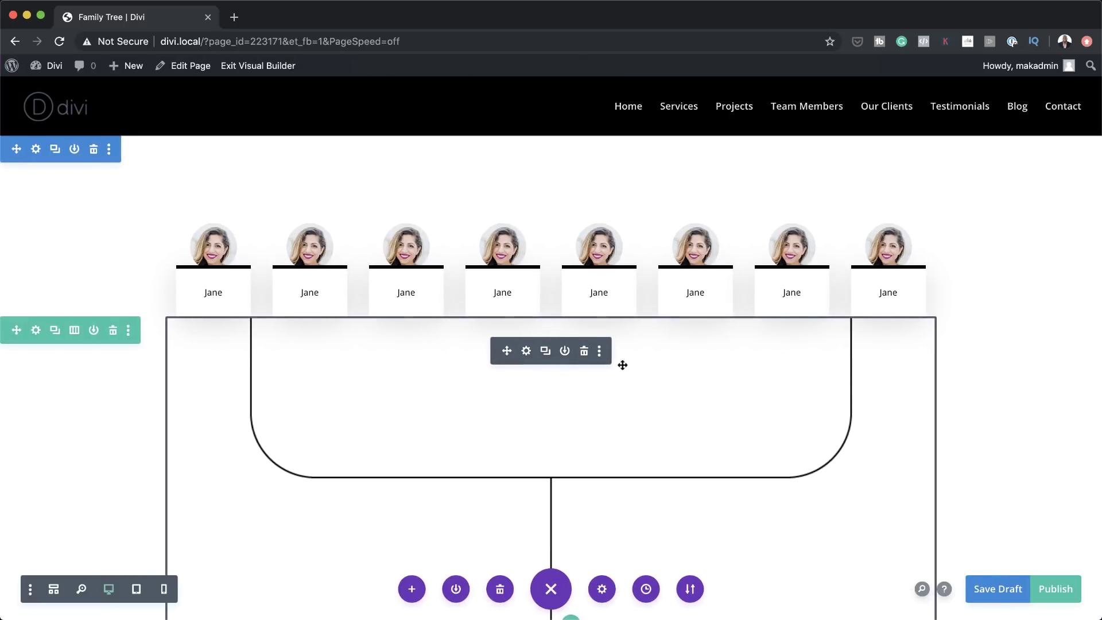
scroll(691, 465, down, 5)
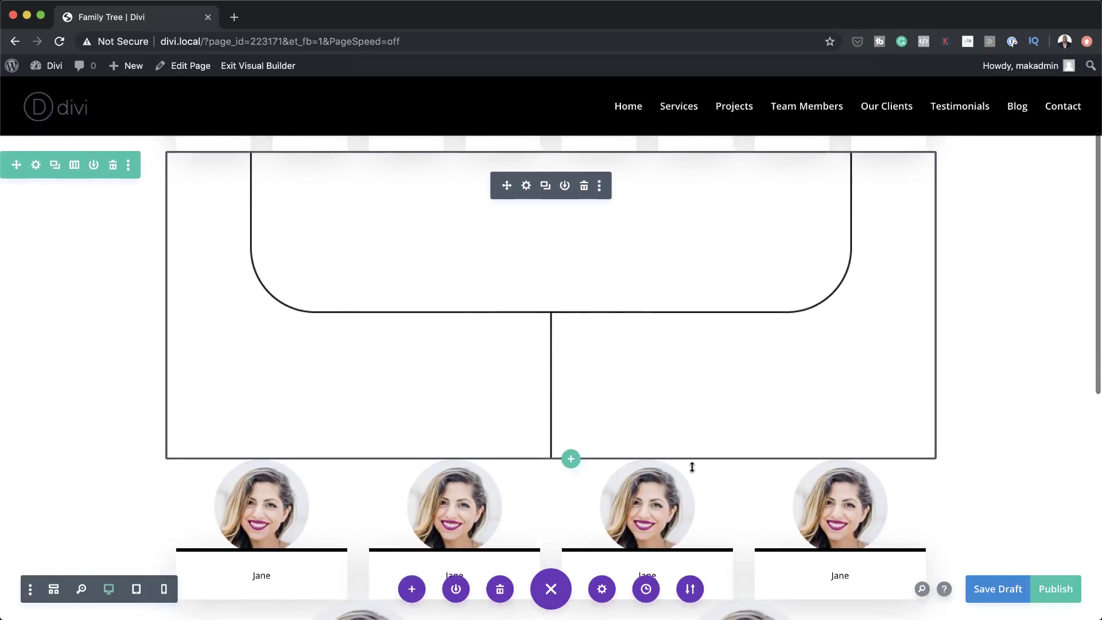
scroll(692, 466, up, 2)
mouse_move(51, 278)
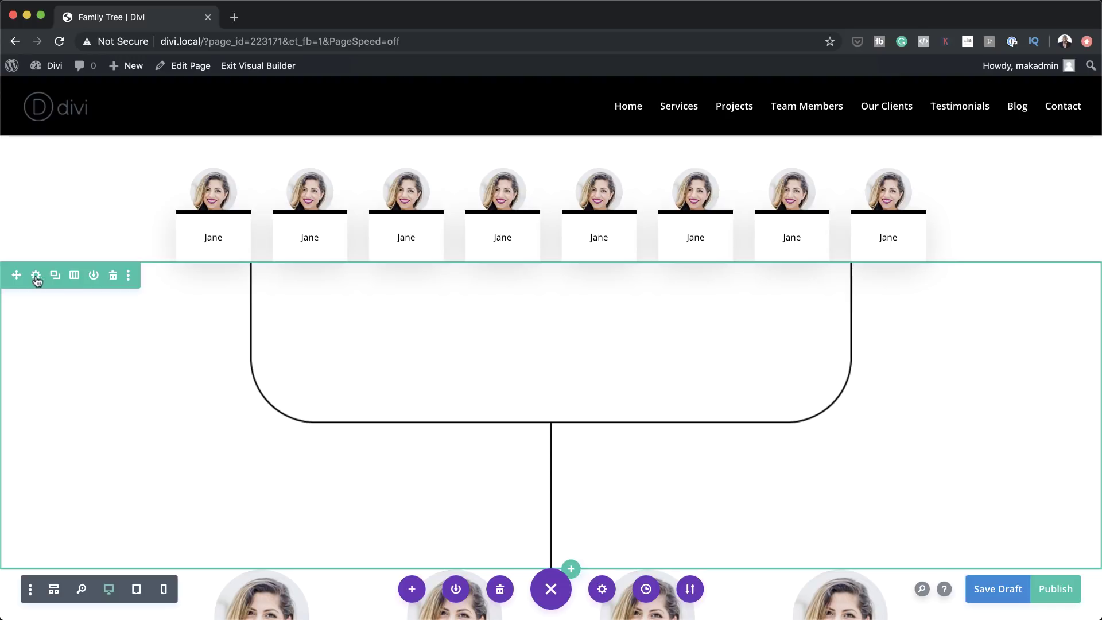
mouse_move(101, 434)
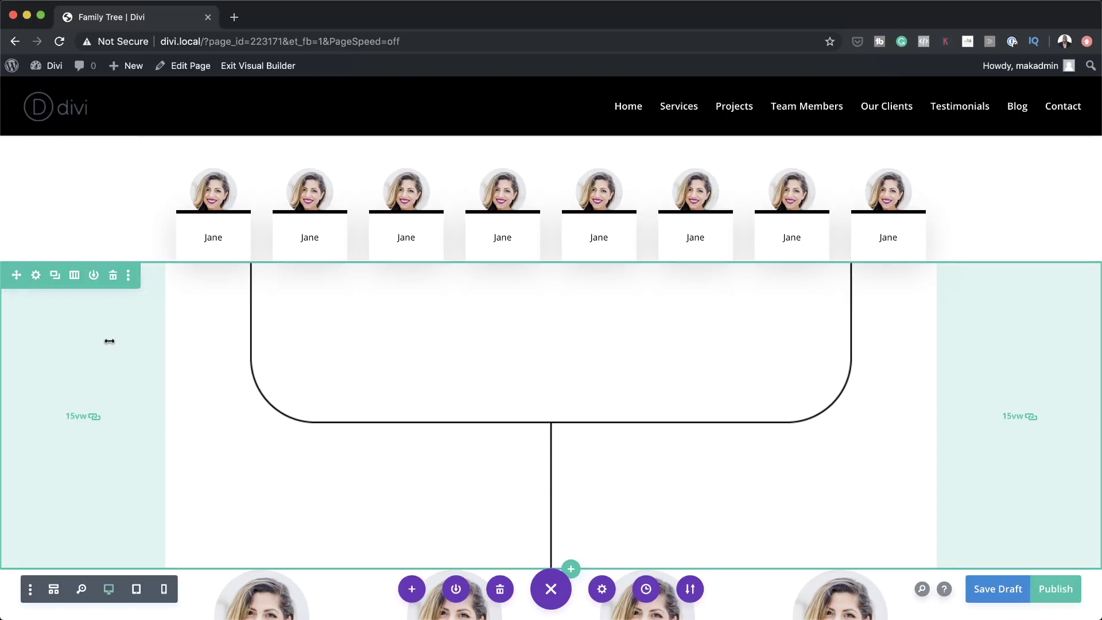
Return to wireframe view and rename the unnumbered row between Row 1 and Row 2 as Connectors
click(53, 591)
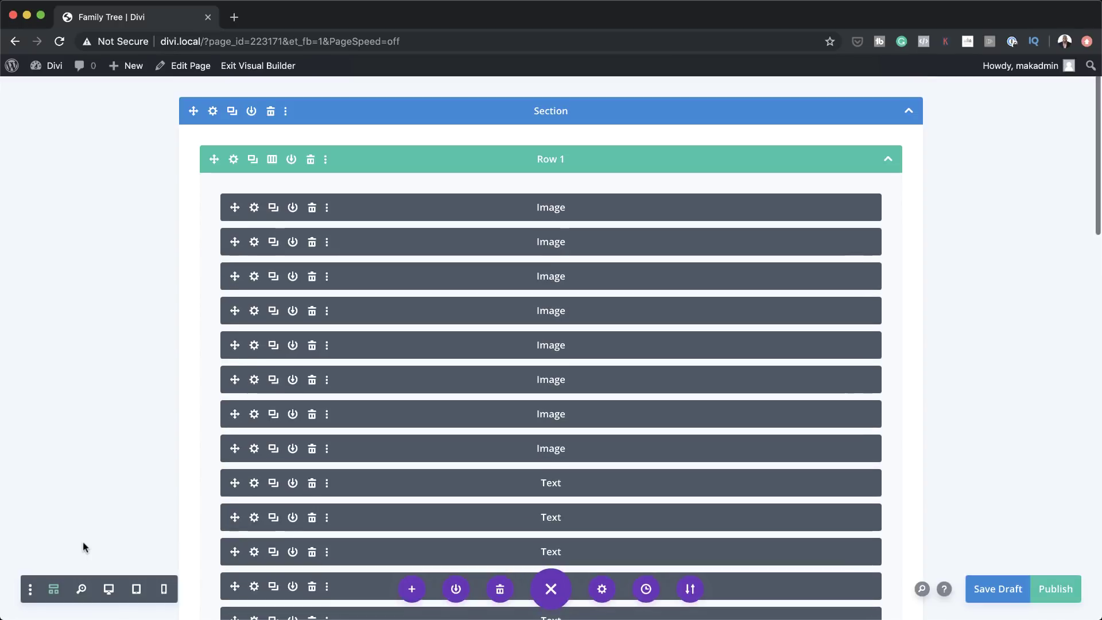
scroll(83, 542, down, 15)
scroll(84, 549, up, 10)
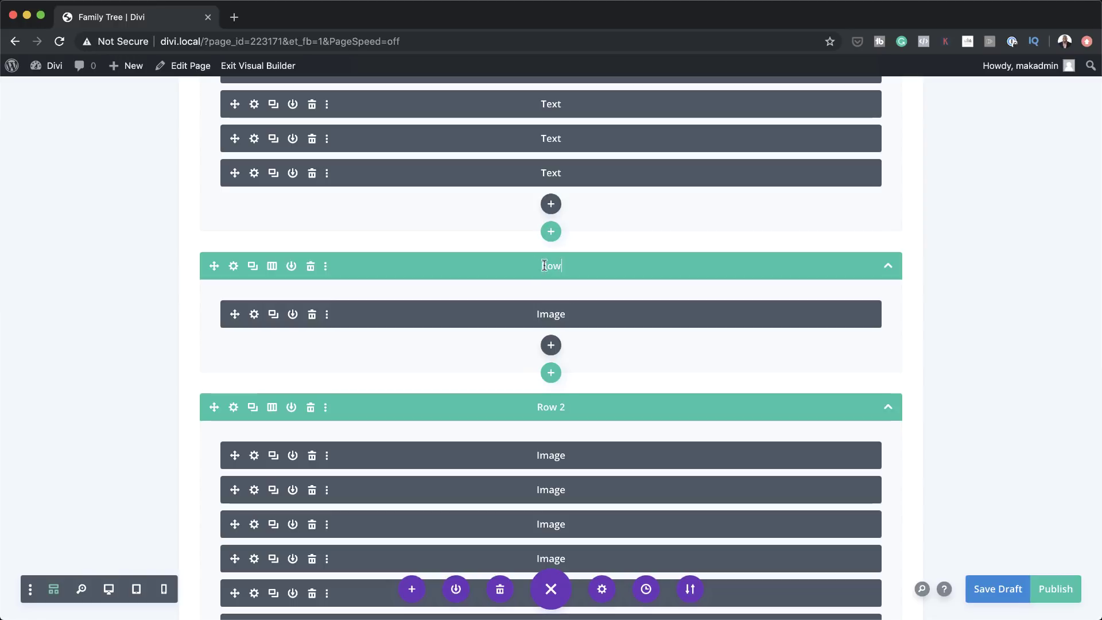
drag(542, 265, 572, 267)
text(Connectors)
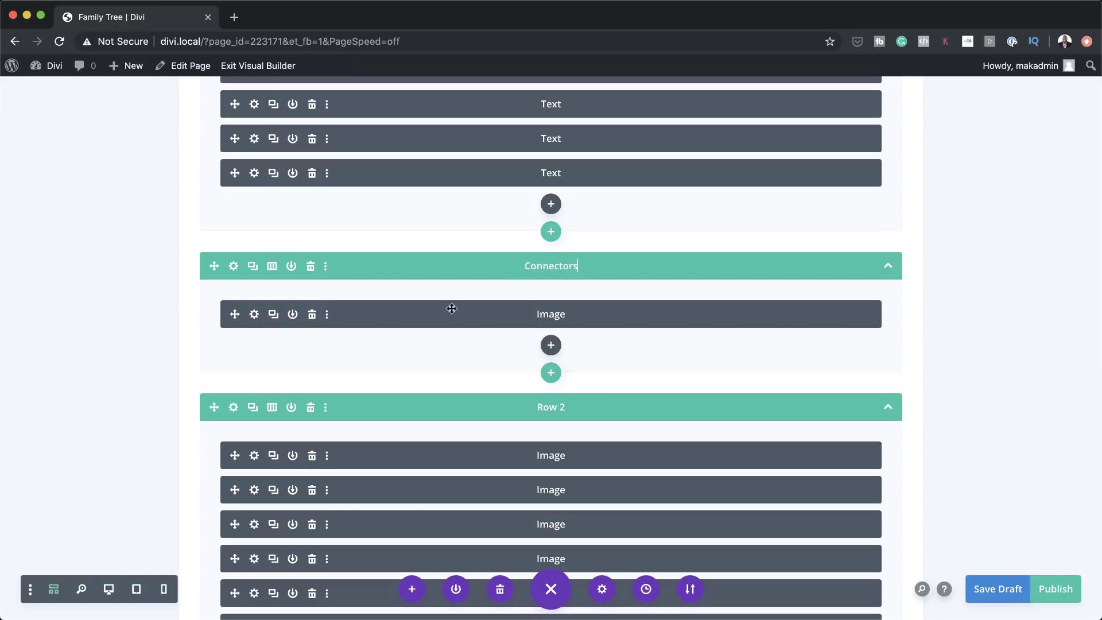
Duplicate the Connectors row twice and move the copy directly above Row 2 to below that row
click(252, 267)
click(253, 267)
scroll(95, 361, down, 2)
scroll(96, 360, down, 6)
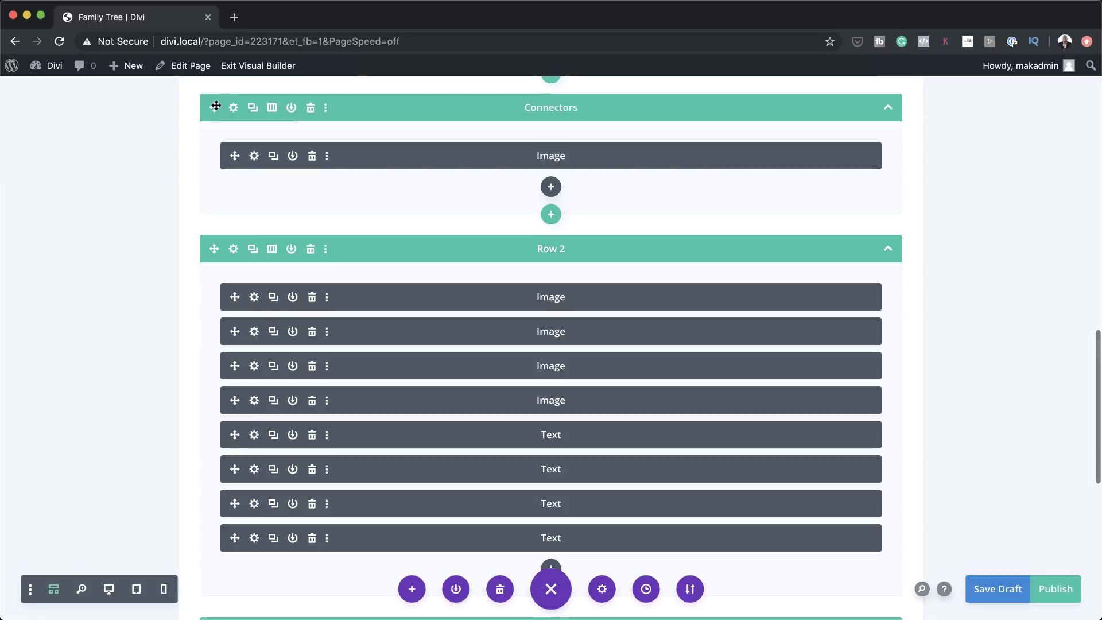
drag(214, 107, 222, 506)
scroll(189, 344, up, 8)
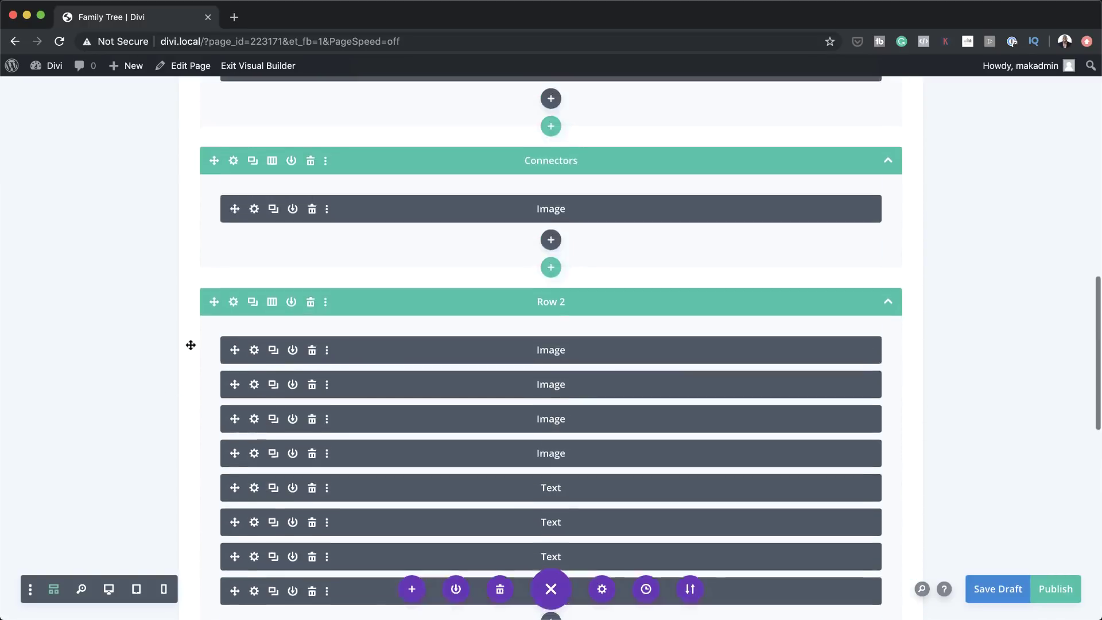
Move the extra Connectors row above Row 2 to between Row 3 and Row 4, and check the row order
scroll(190, 346, down, 2)
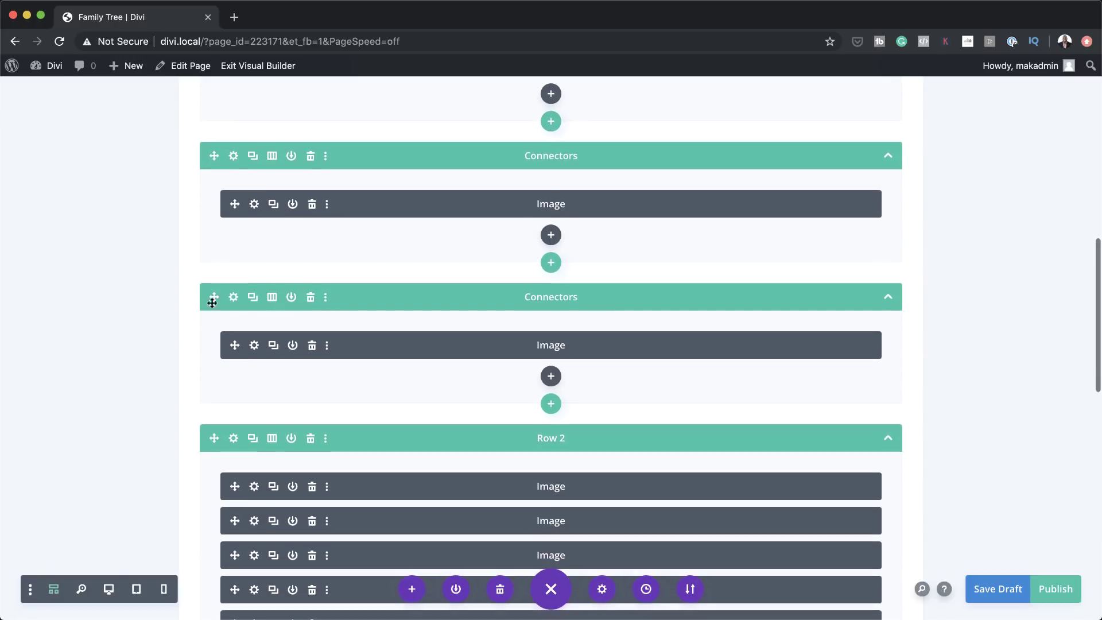
drag(218, 317, 224, 499)
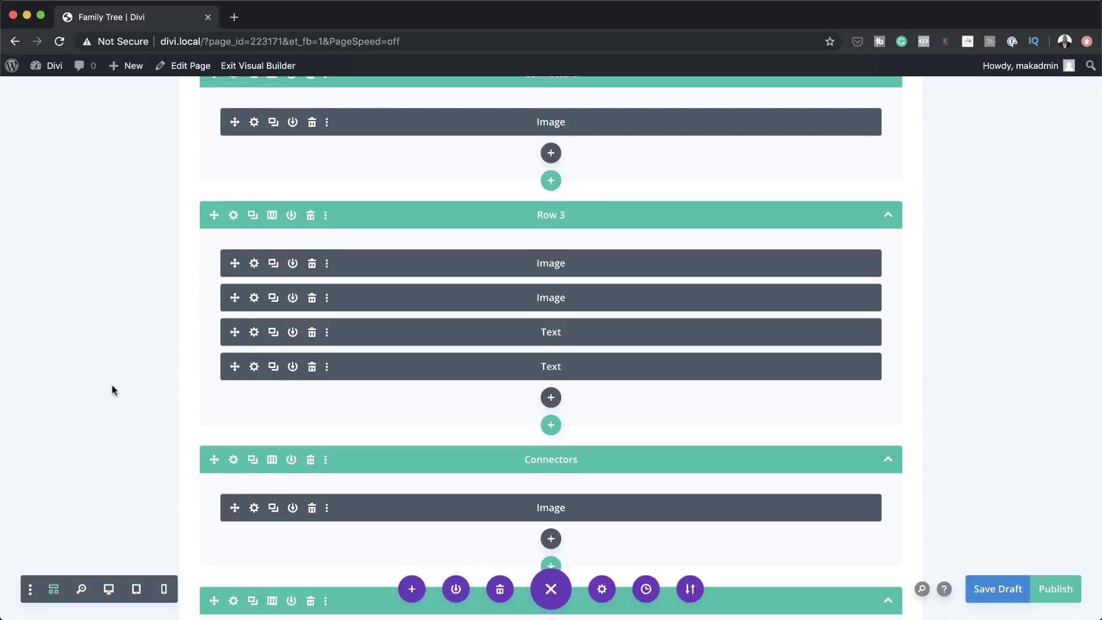
scroll(580, 422, down, 4)
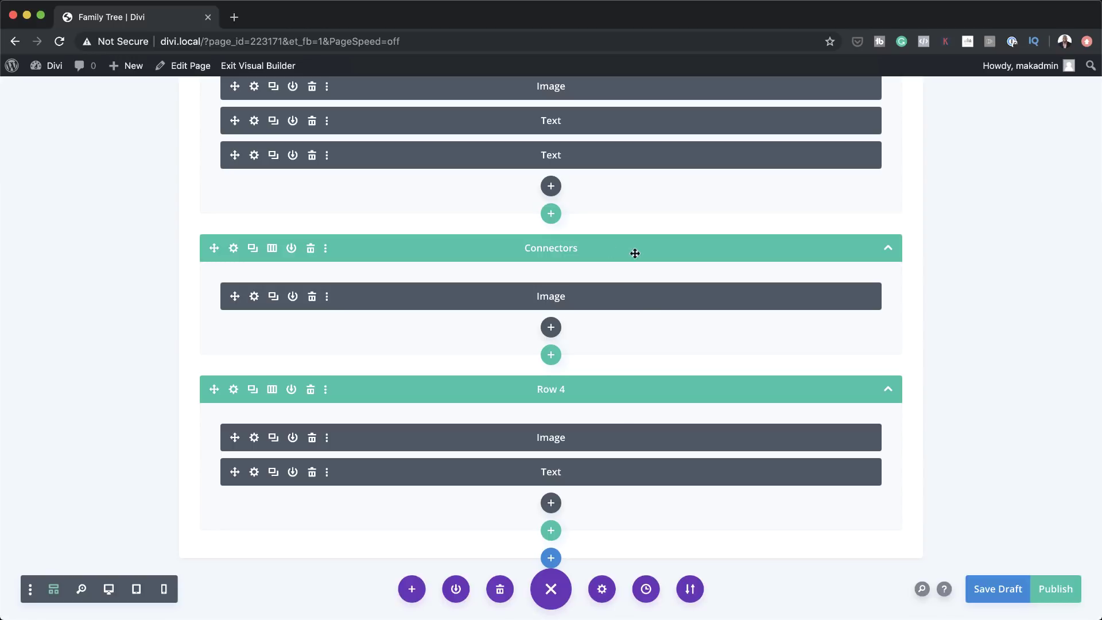
scroll(634, 253, up, 5)
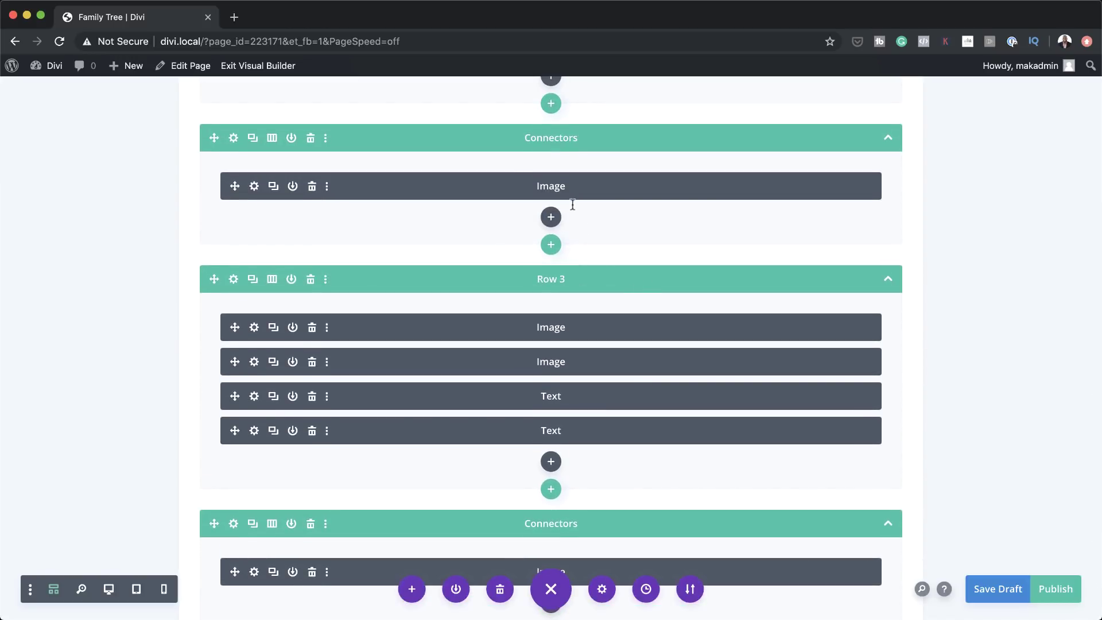
scroll(675, 165, up, 10)
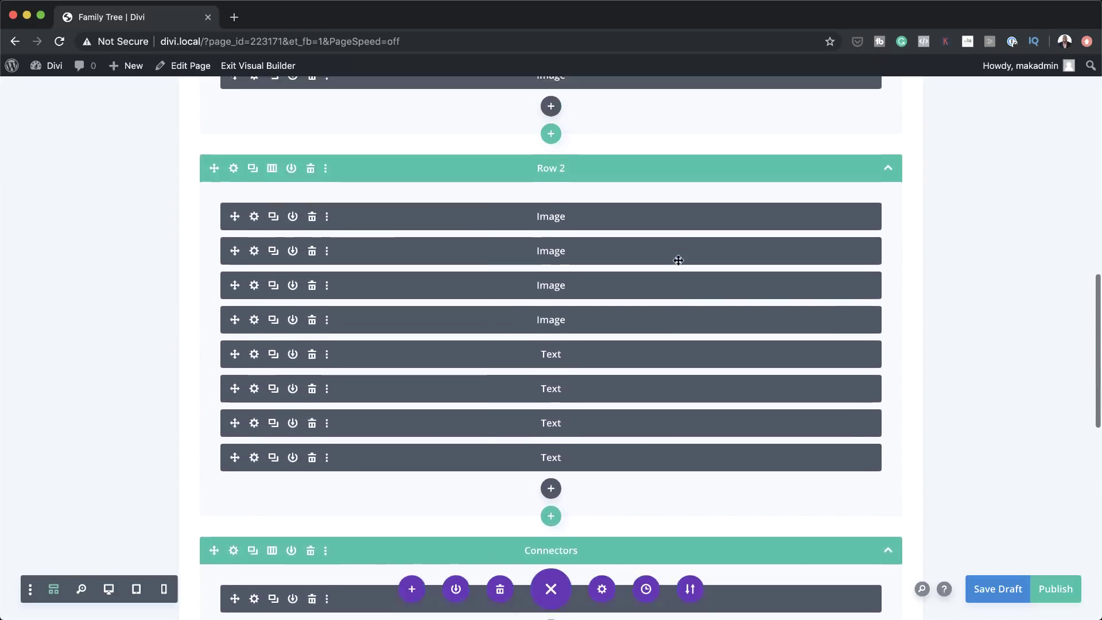
scroll(666, 307, up, 10)
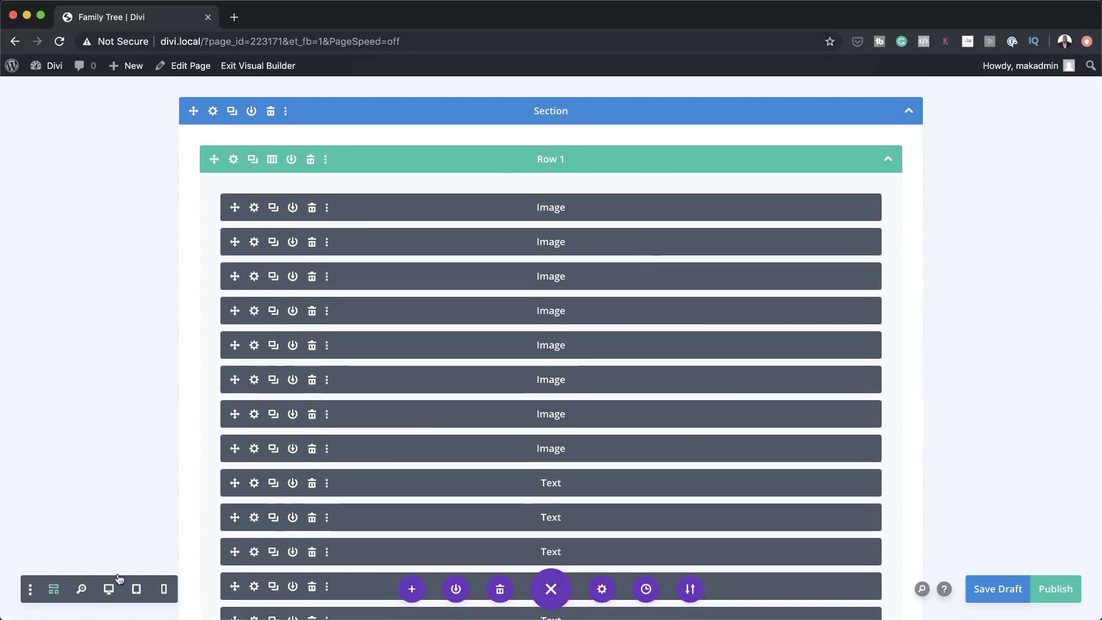
Show the page in desktop preview and duplicate the connector image below the eight-portrait row until that connector row holds four images
click(109, 589)
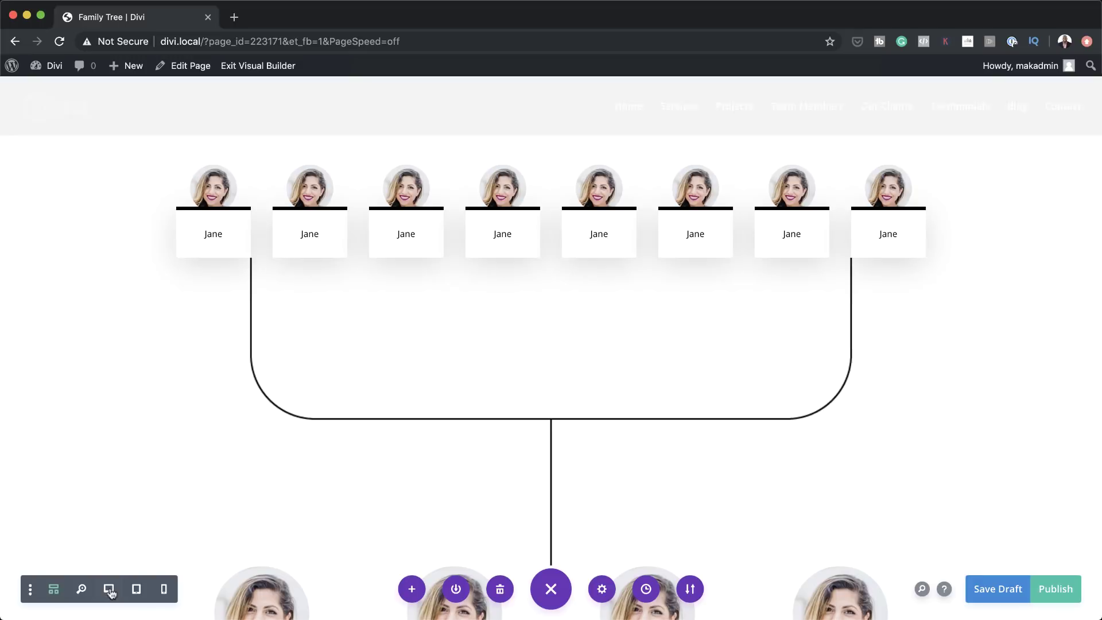
scroll(139, 403, down, 10)
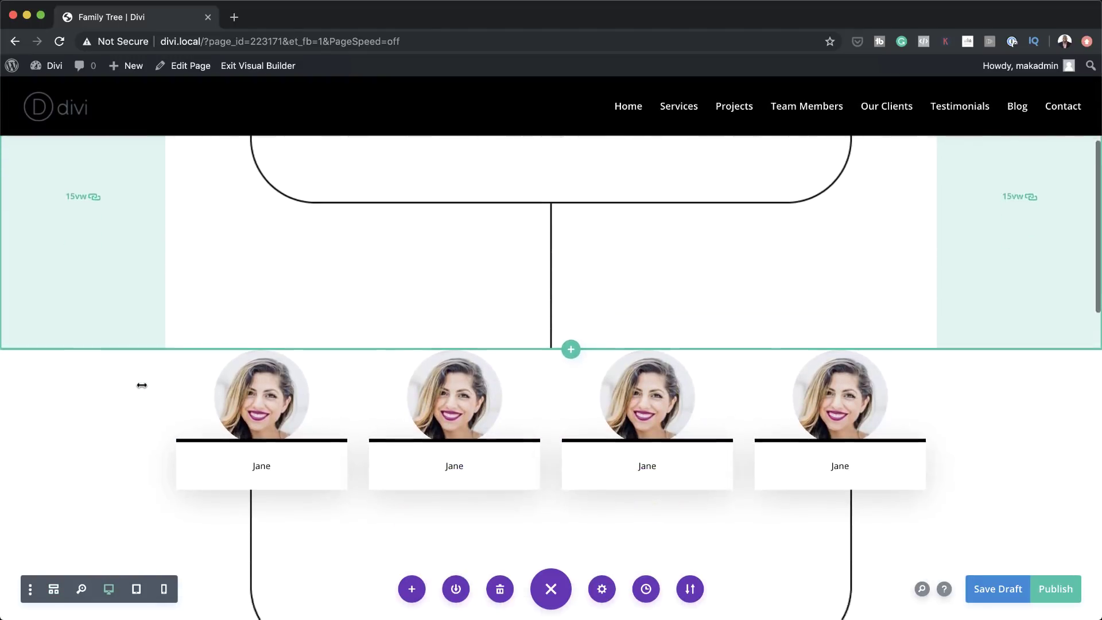
scroll(141, 385, down, 12)
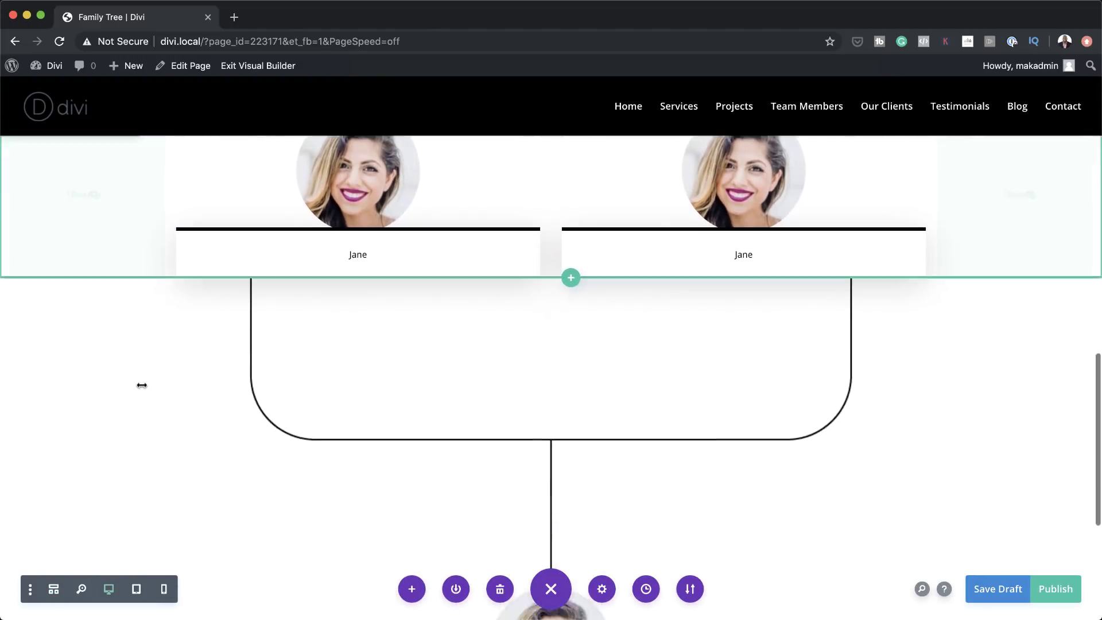
scroll(141, 384, up, 5)
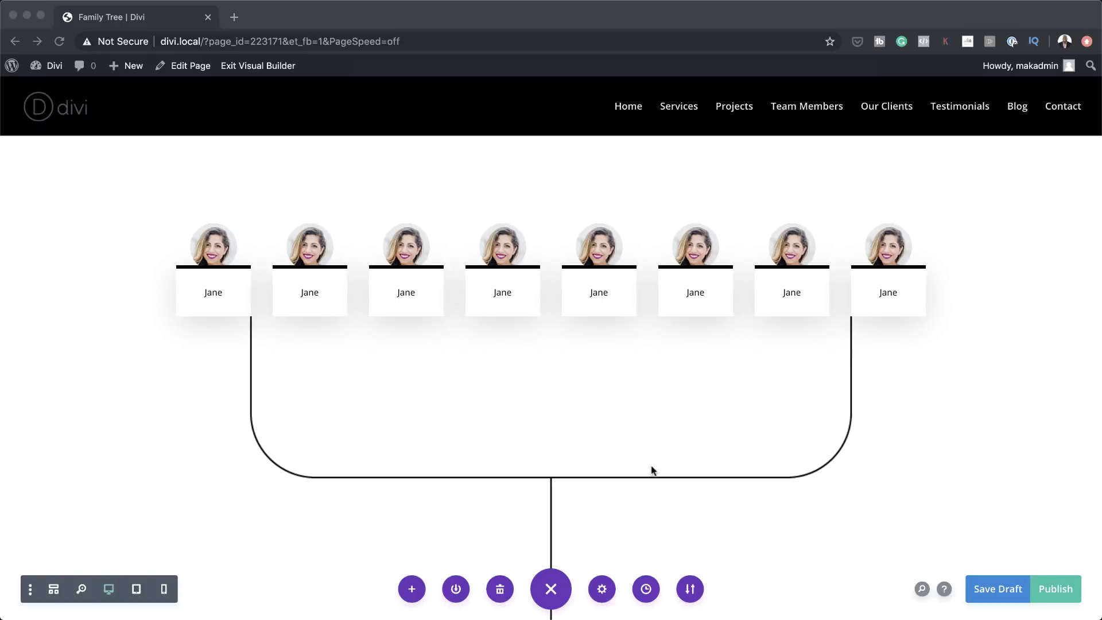
click(683, 406)
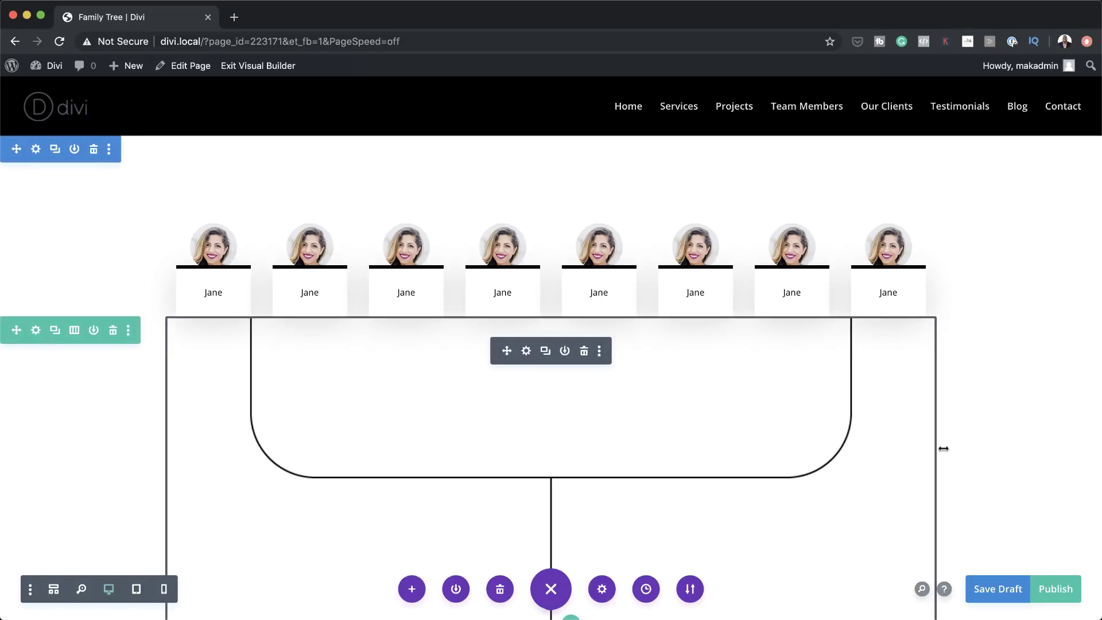
scroll(970, 404, down, 4)
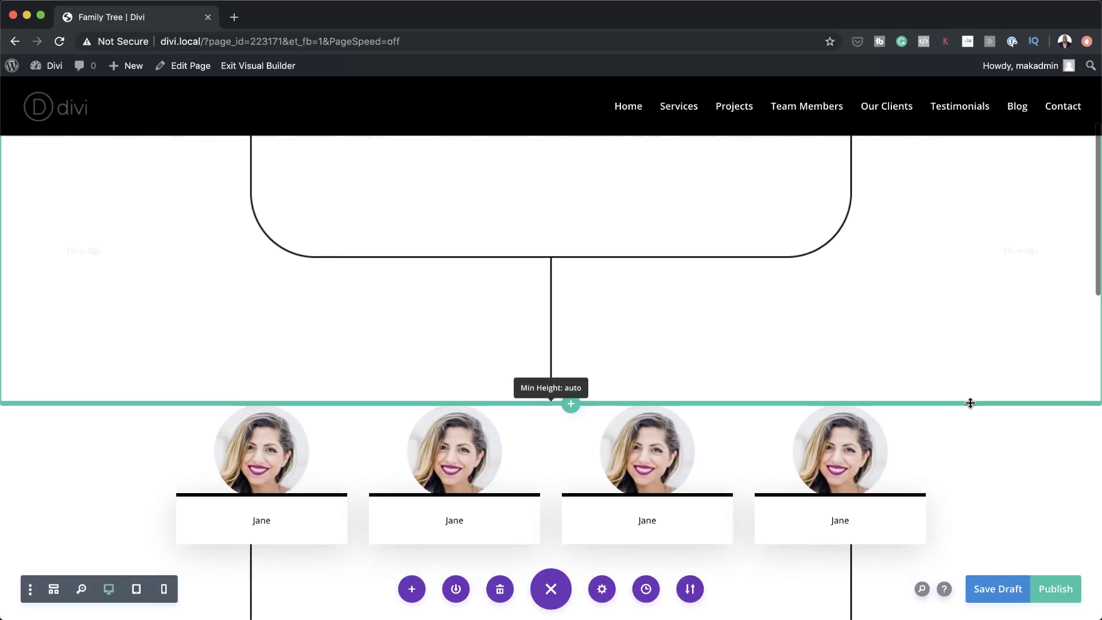
scroll(970, 403, up, 2)
scroll(970, 403, up, 2)
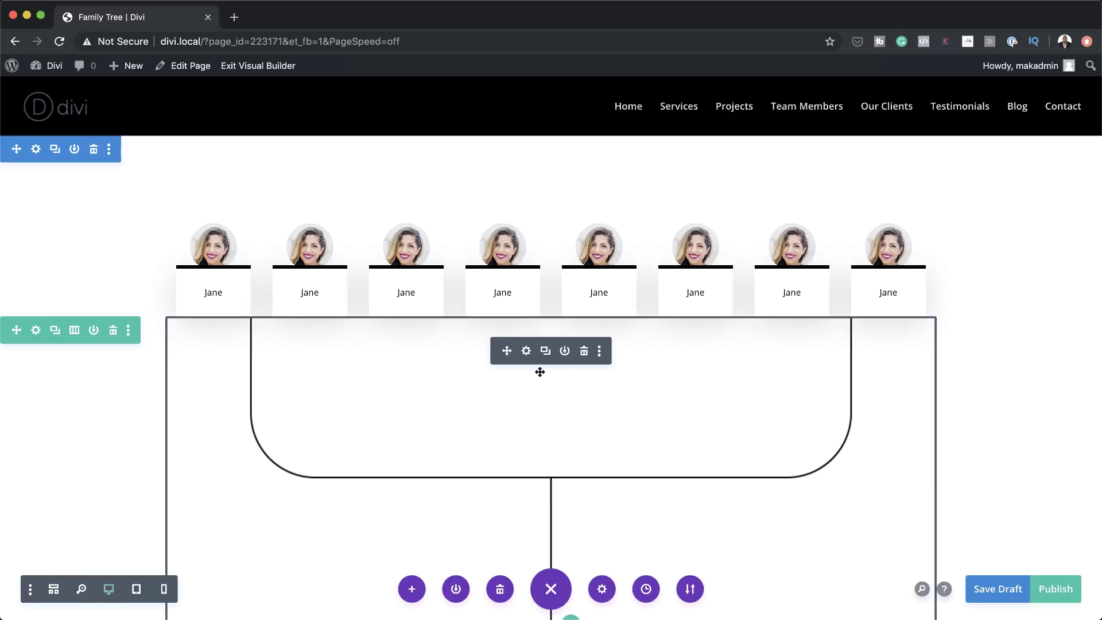
scroll(539, 371, down, 2)
scroll(760, 415, down, 8)
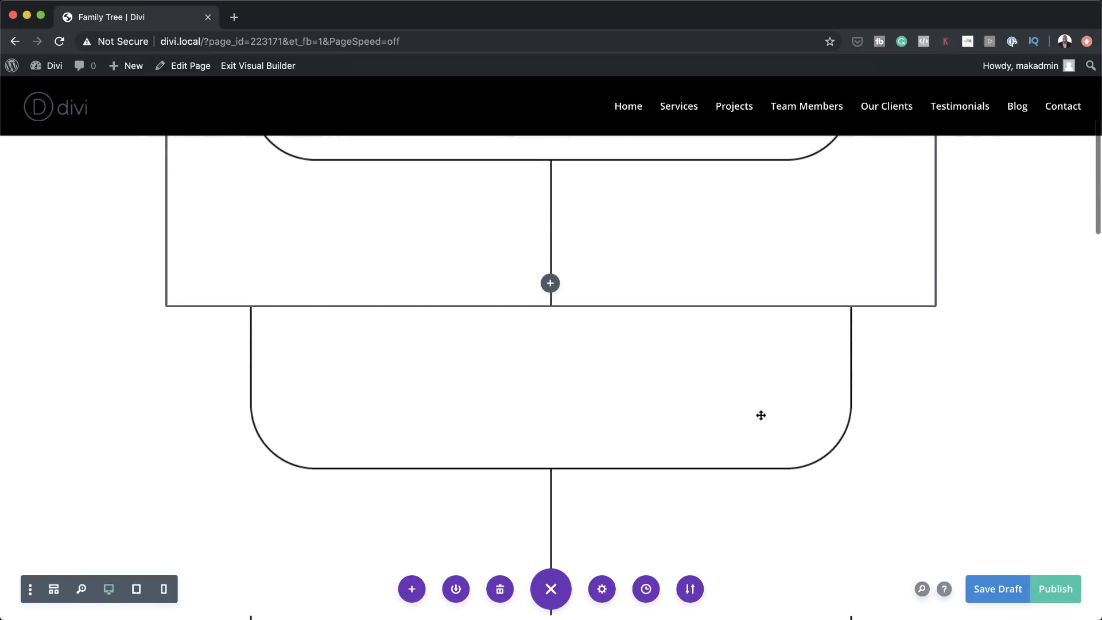
scroll(761, 415, up, 5)
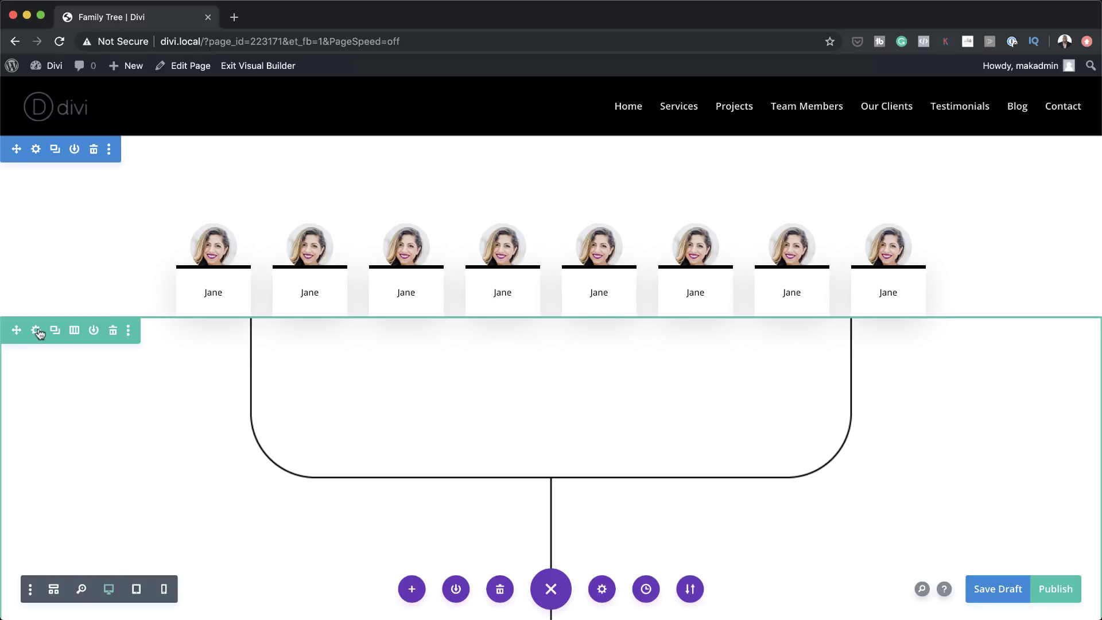
Give the first connector row's column the main-element CSS display: grid; grid-template-columns: repeat(4, 25%); and save the column and row settings
click(36, 331)
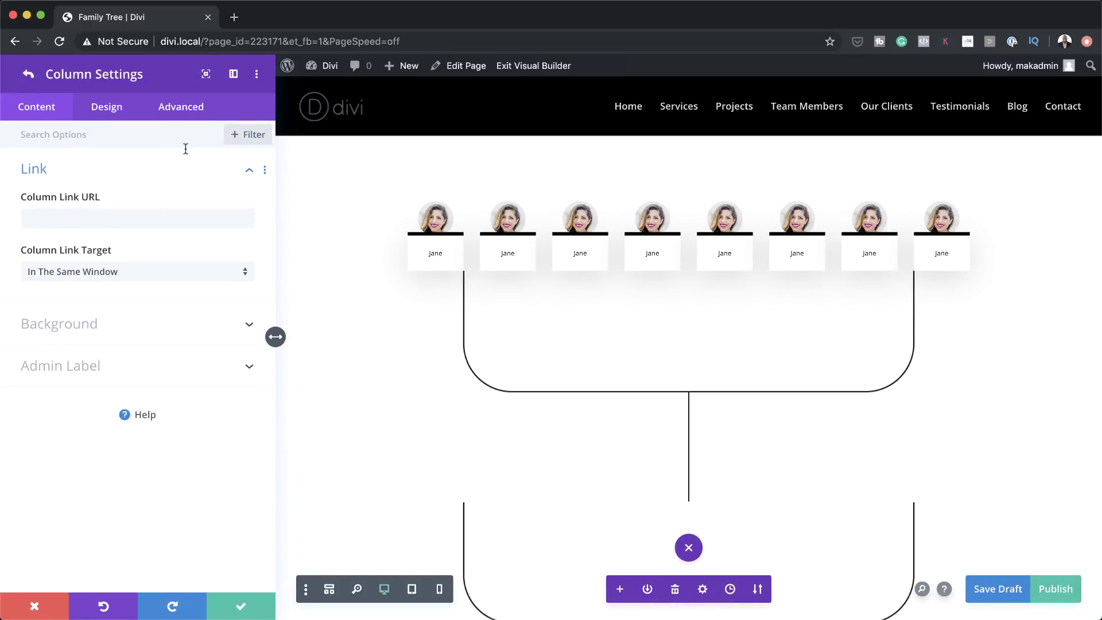
click(183, 111)
click(125, 205)
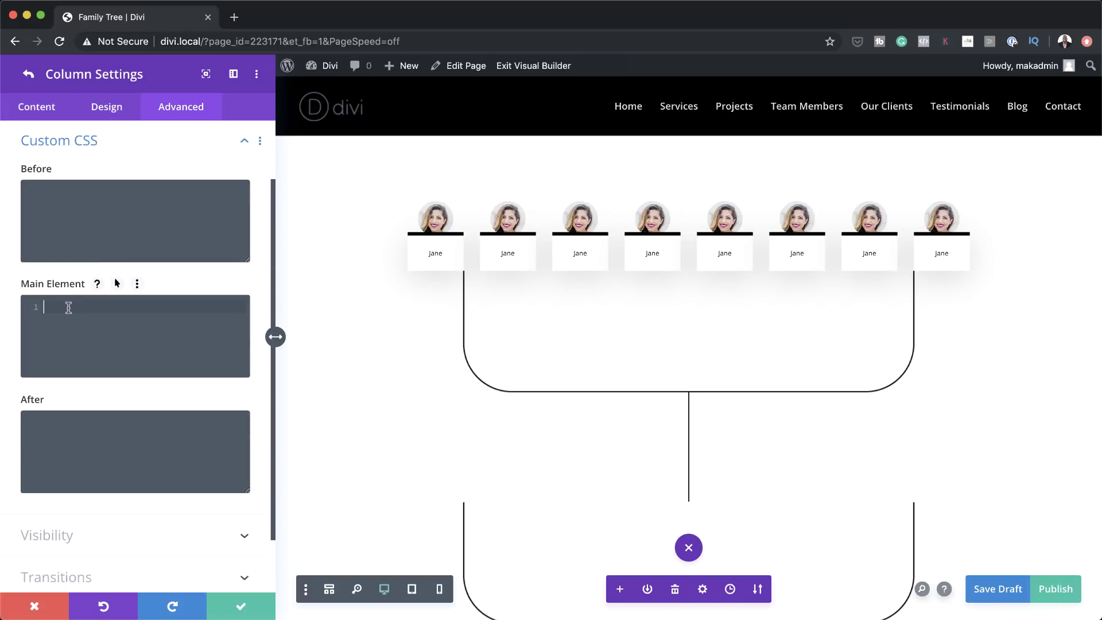
text(display: grid; grid-template-columns: repeat(4, 25%);)
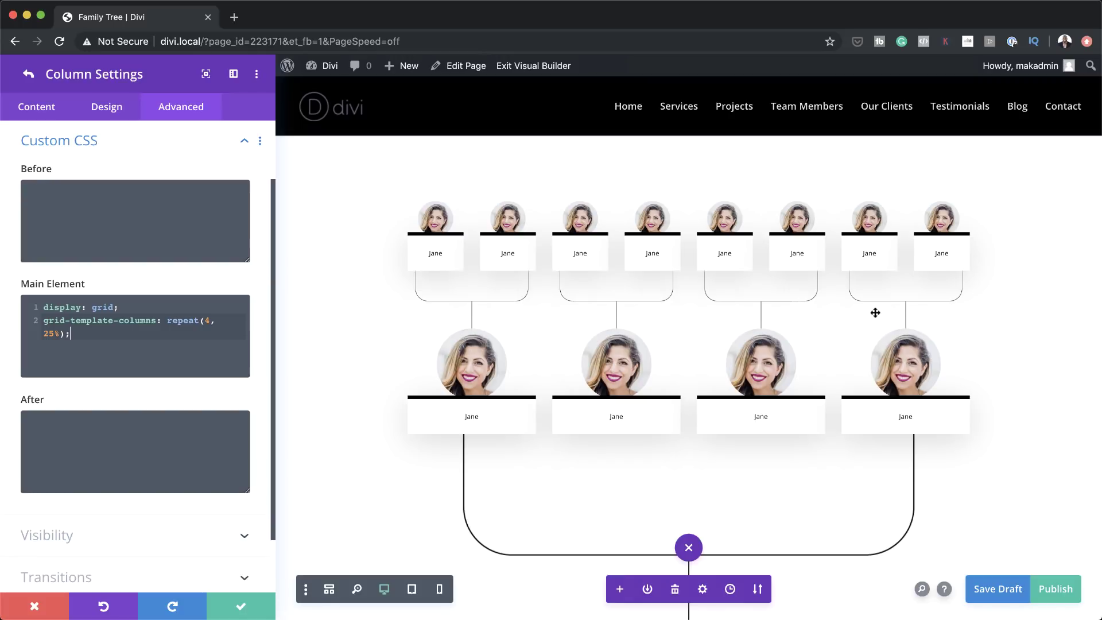
click(236, 609)
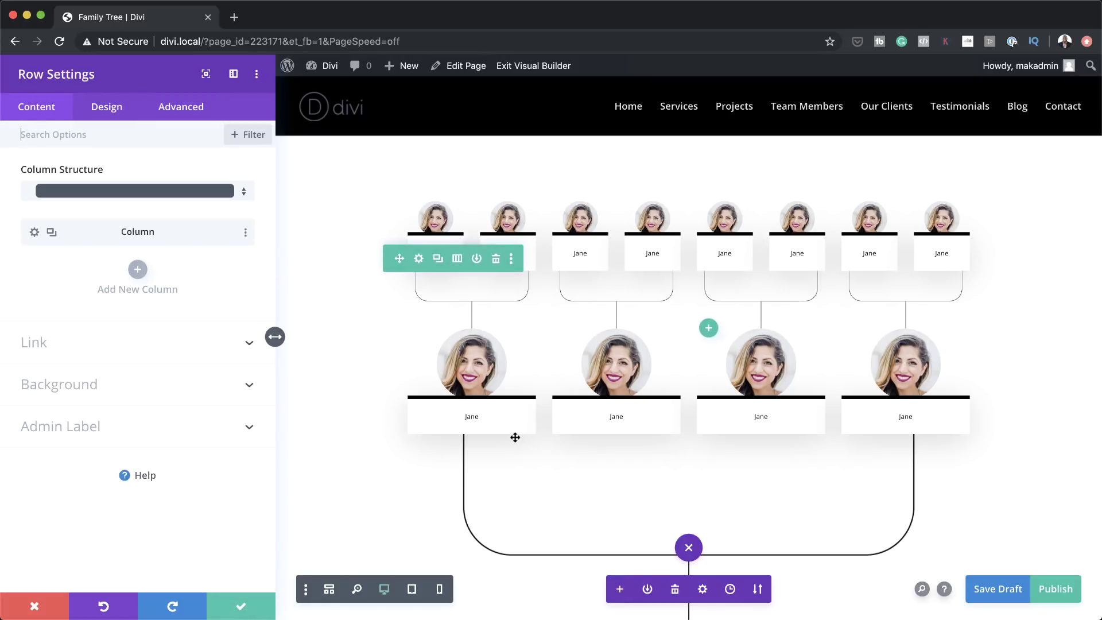
click(239, 606)
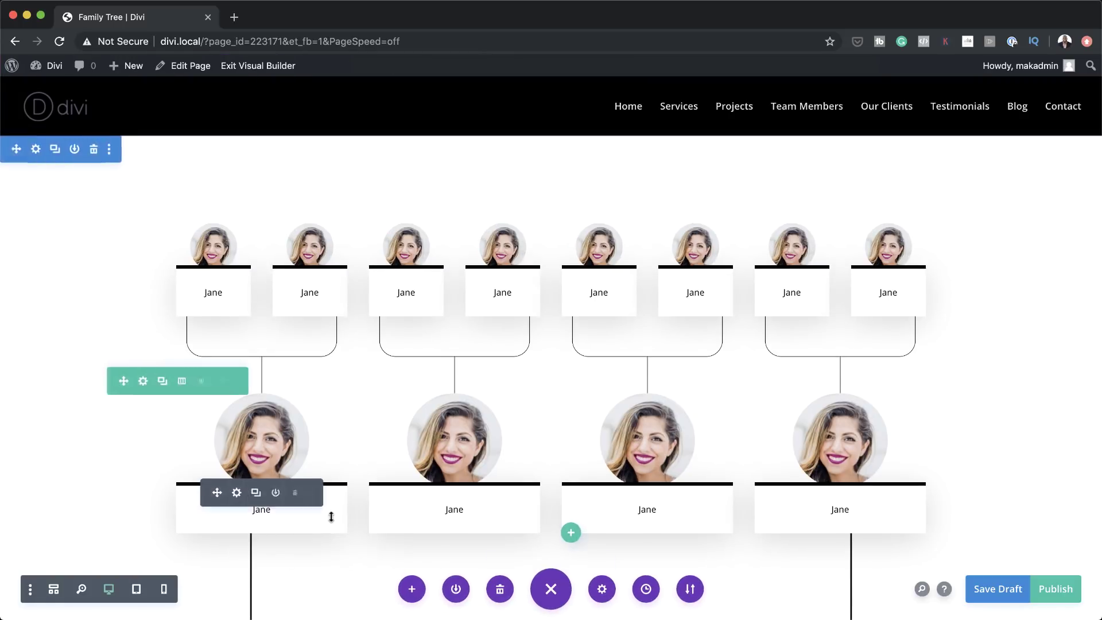
Duplicate the connector image below the four-portrait row so that connector row holds two images
scroll(331, 517, down, 5)
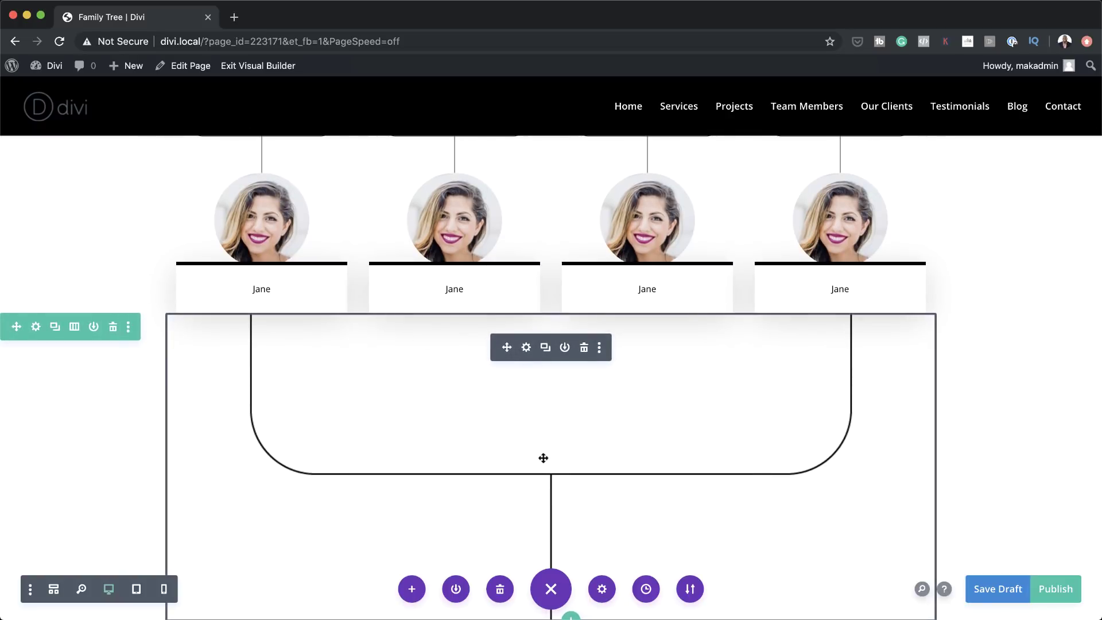
scroll(542, 458, down, 4)
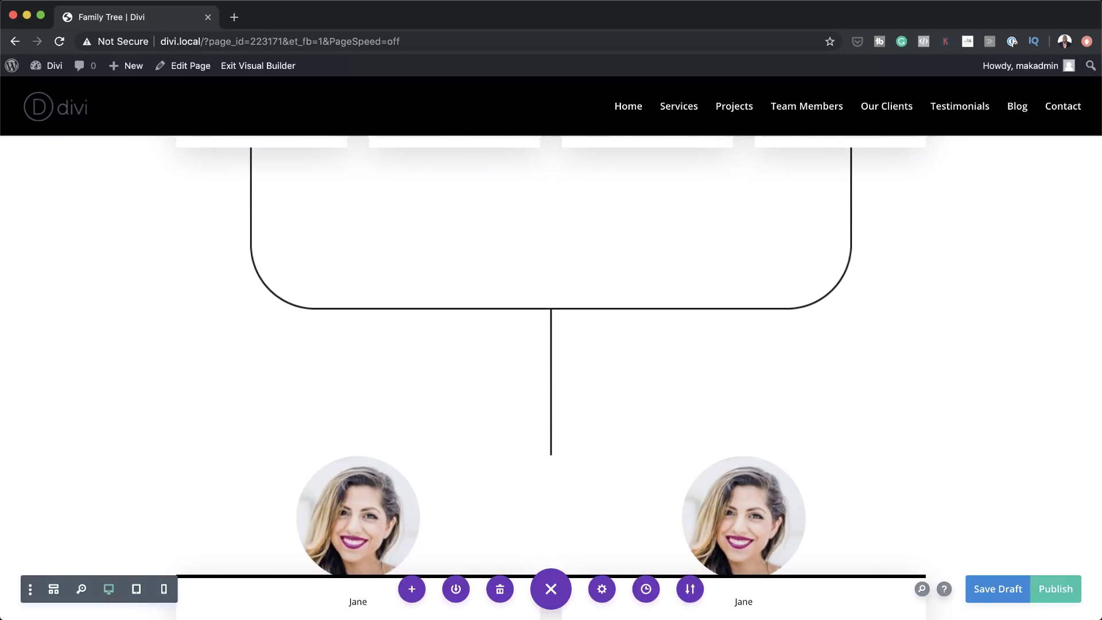
scroll(359, 322, up, 4)
click(488, 401)
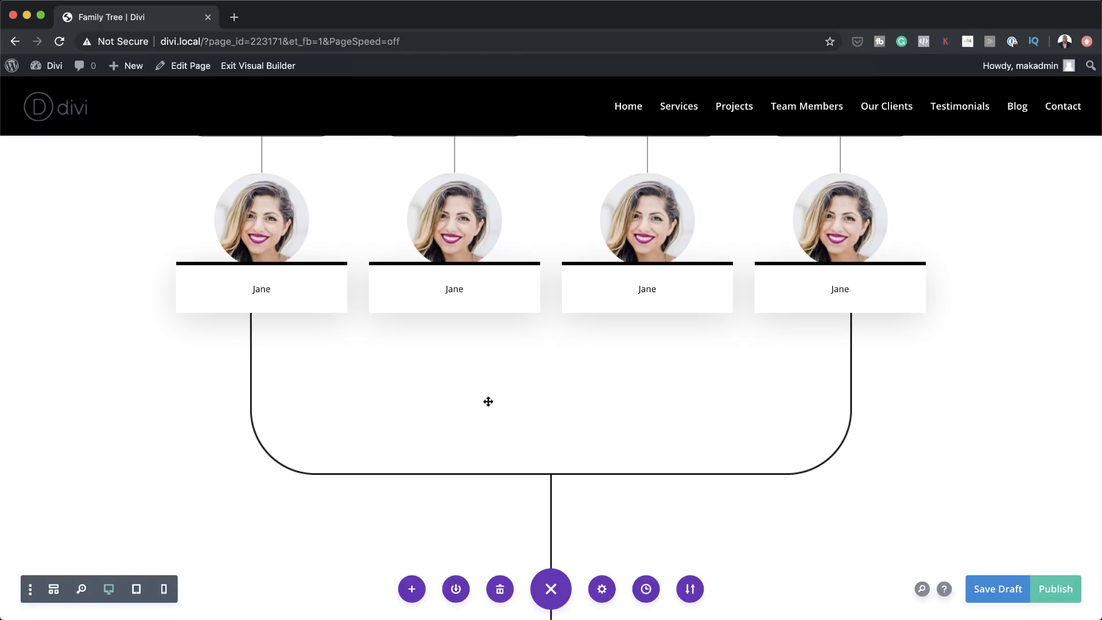
scroll(572, 403, down, 3)
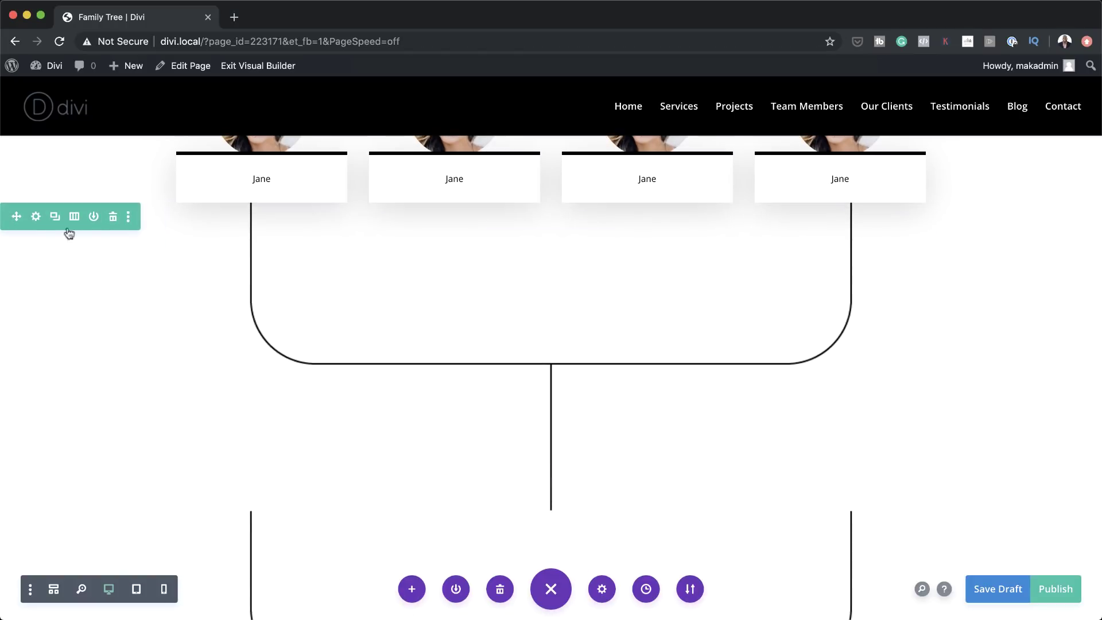
Give the second connector row's column the main-element CSS display: grid; grid-template-columns: repeat(2, 50%); and save the column and row settings
click(36, 216)
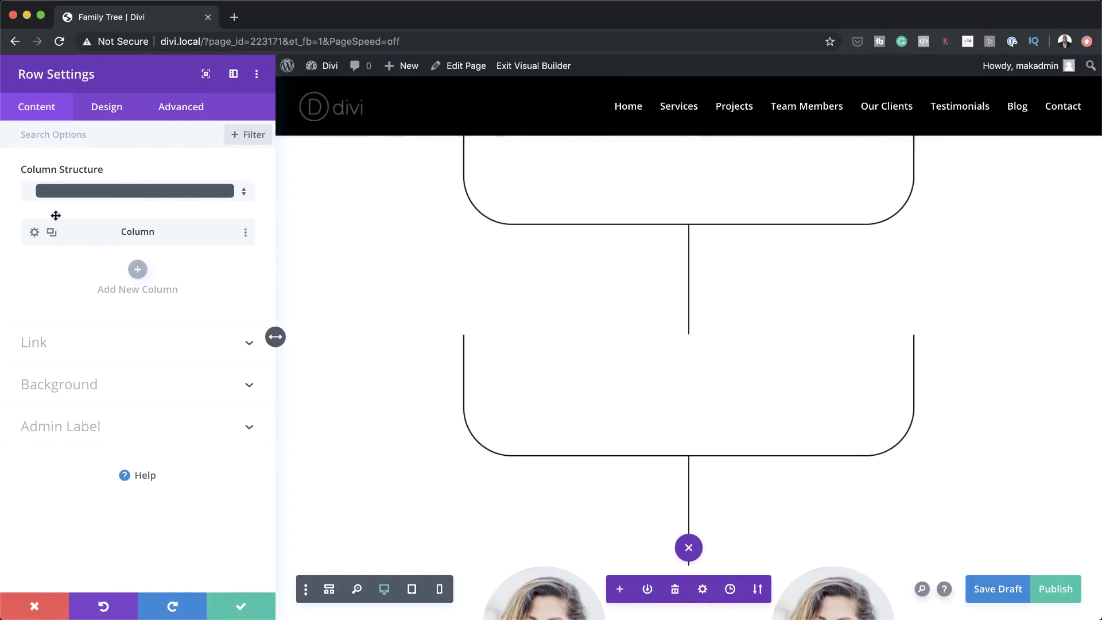
click(35, 232)
click(195, 108)
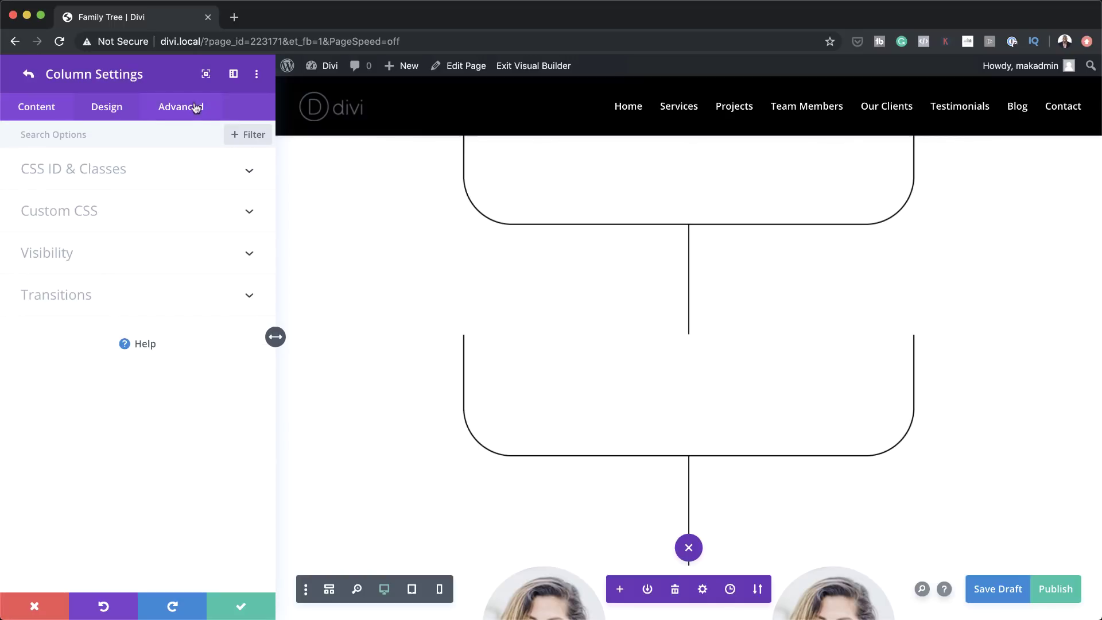
click(90, 229)
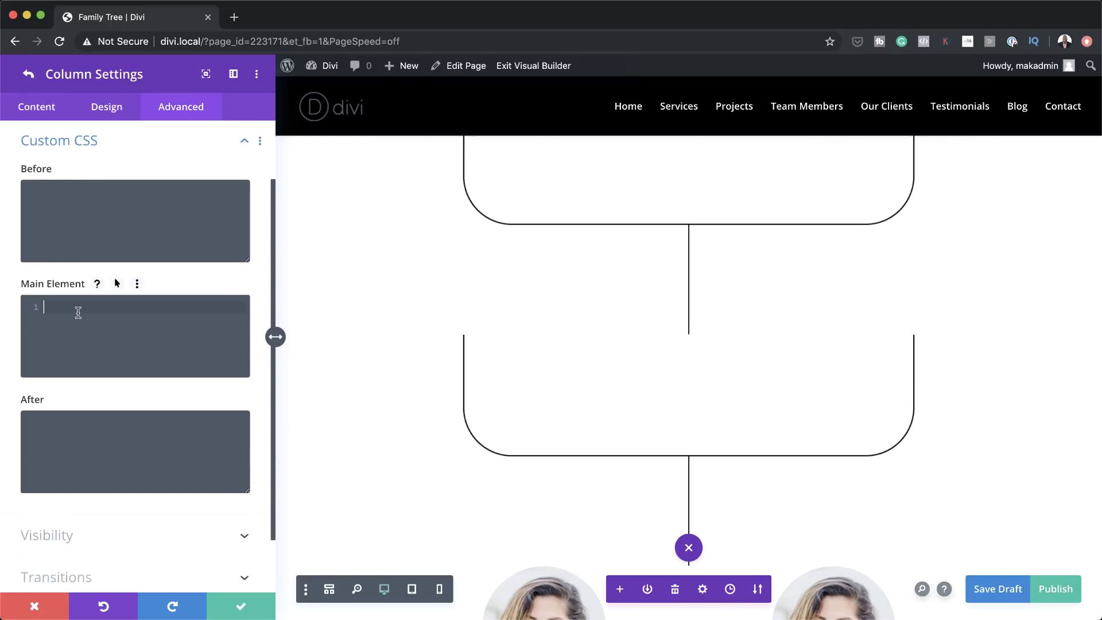
text(display: grid; grid-template-columns: repeat(2, 50%);)
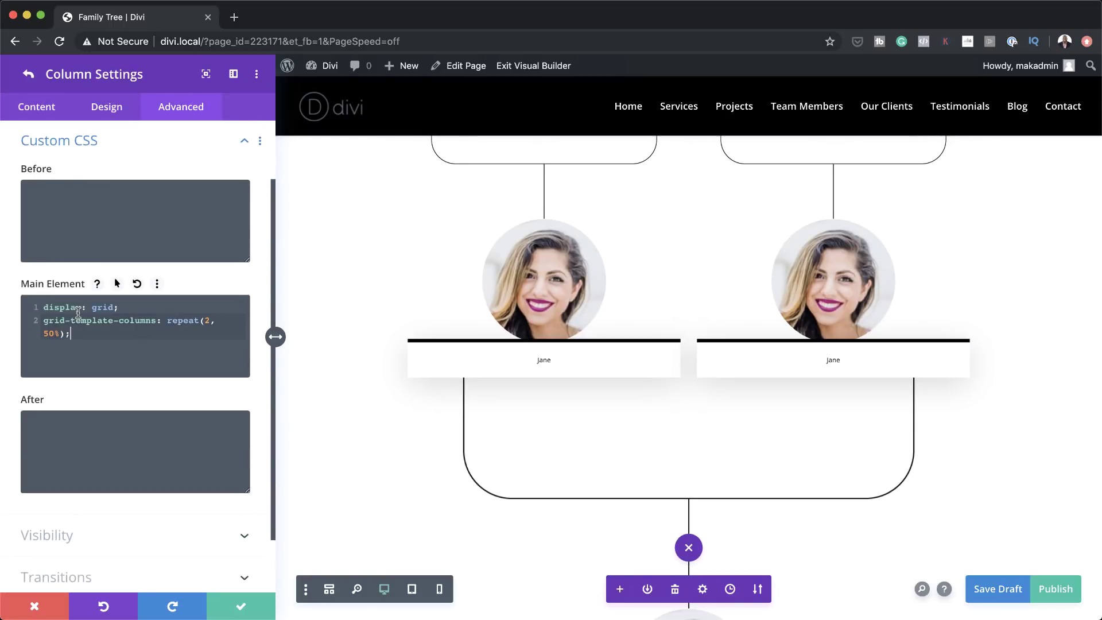
scroll(403, 305, up, 5)
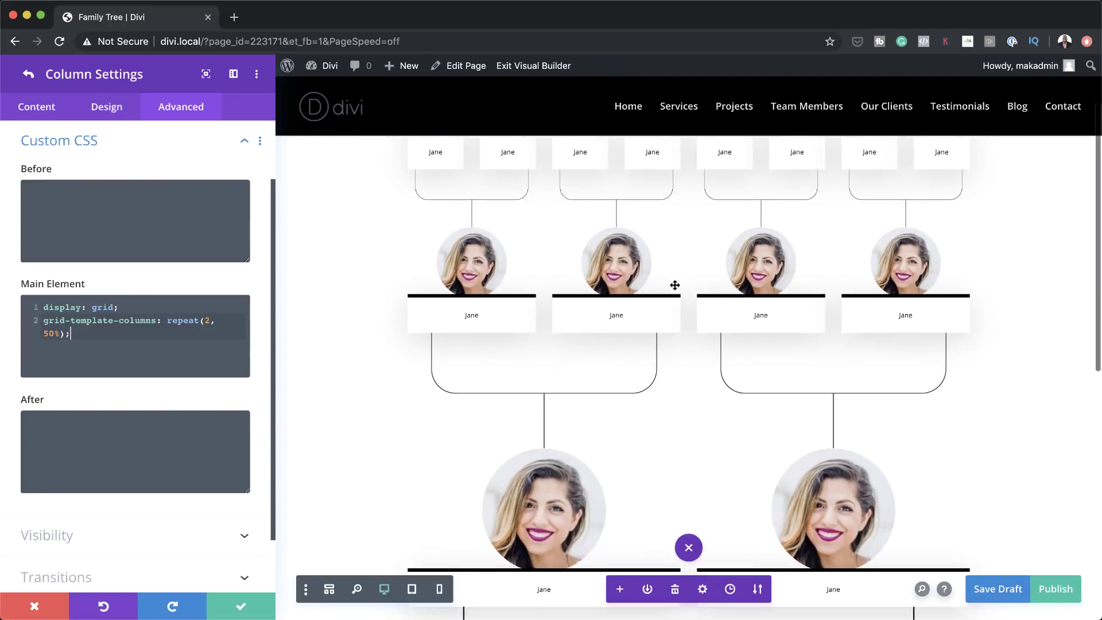
scroll(675, 285, down, 8)
click(241, 606)
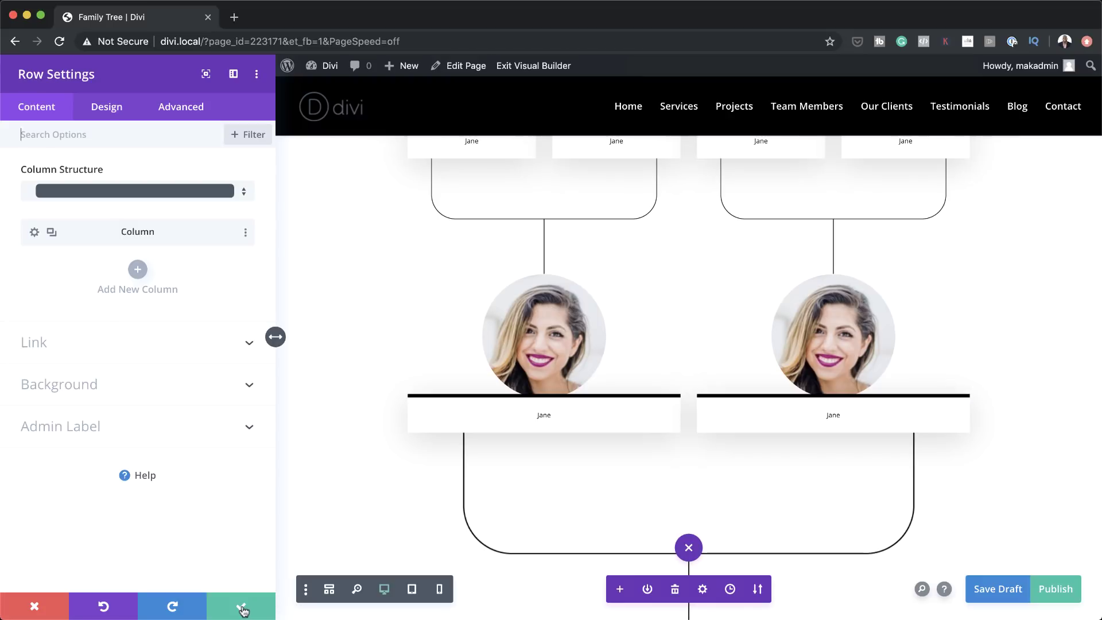
click(241, 607)
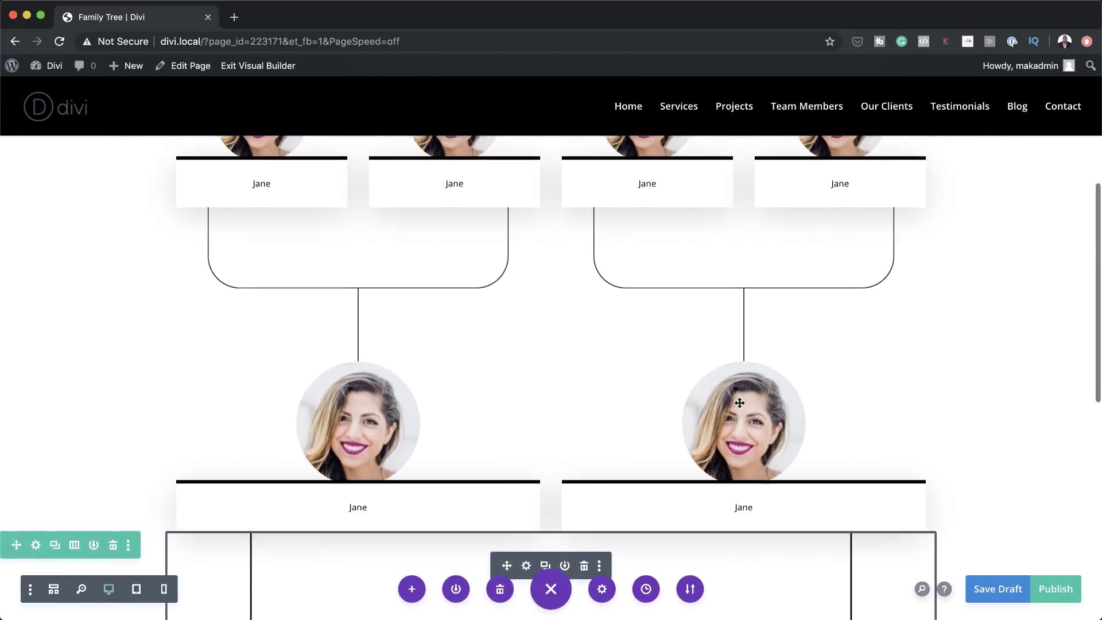
Replace the second portrait in the two-portrait row with travel-portrait-03-1.jpg from the media library and save the image settings
scroll(739, 403, up, 6)
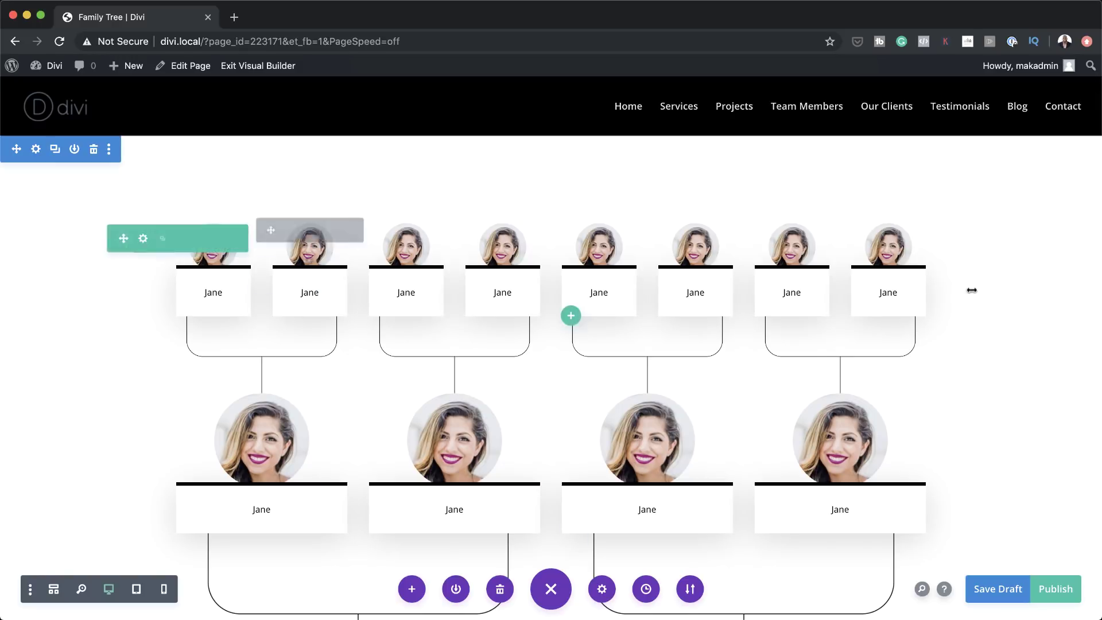
scroll(878, 401, down, 5)
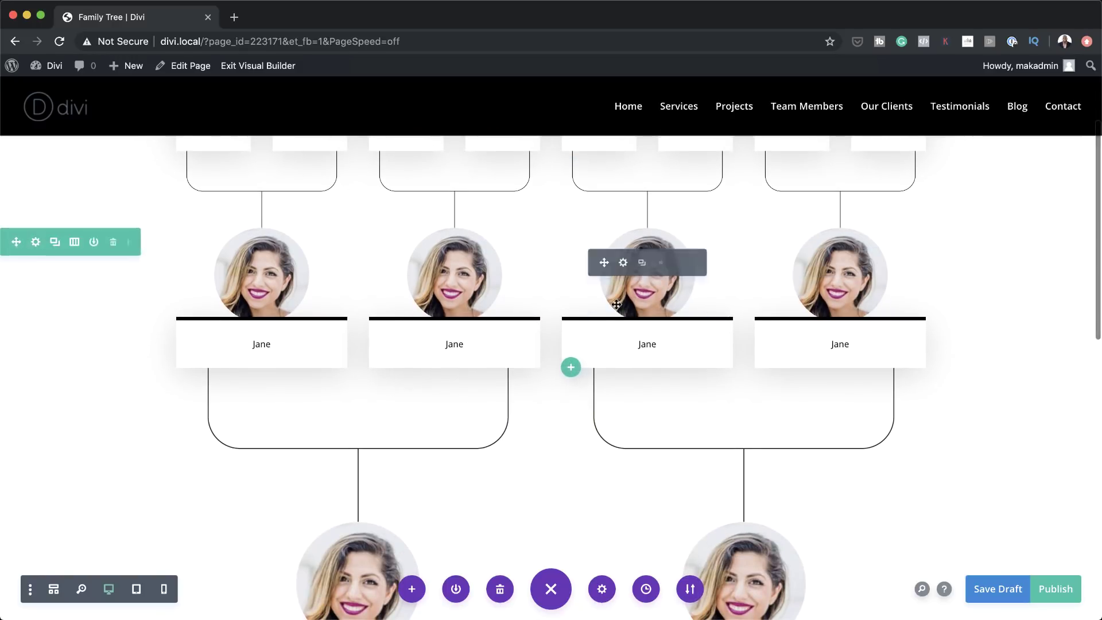
scroll(824, 484, down, 6)
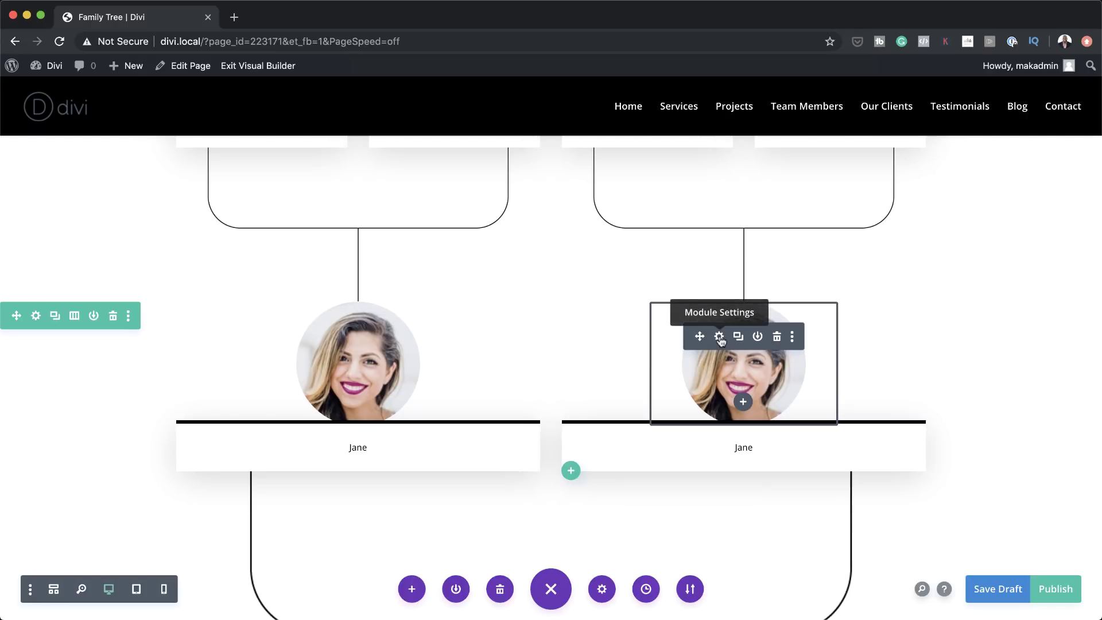
click(719, 336)
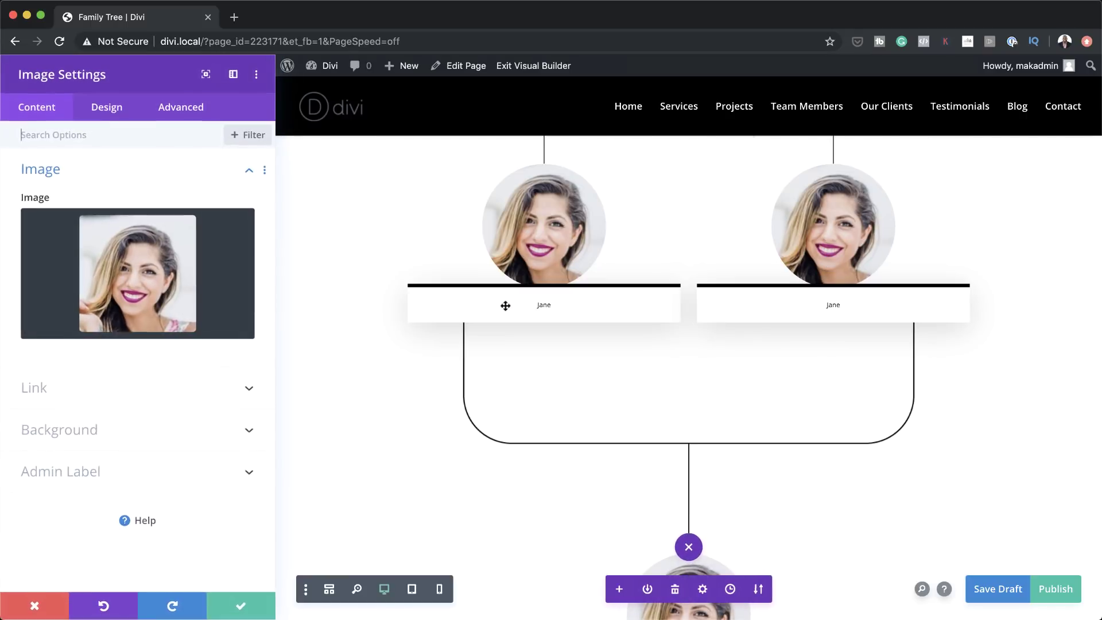
click(165, 279)
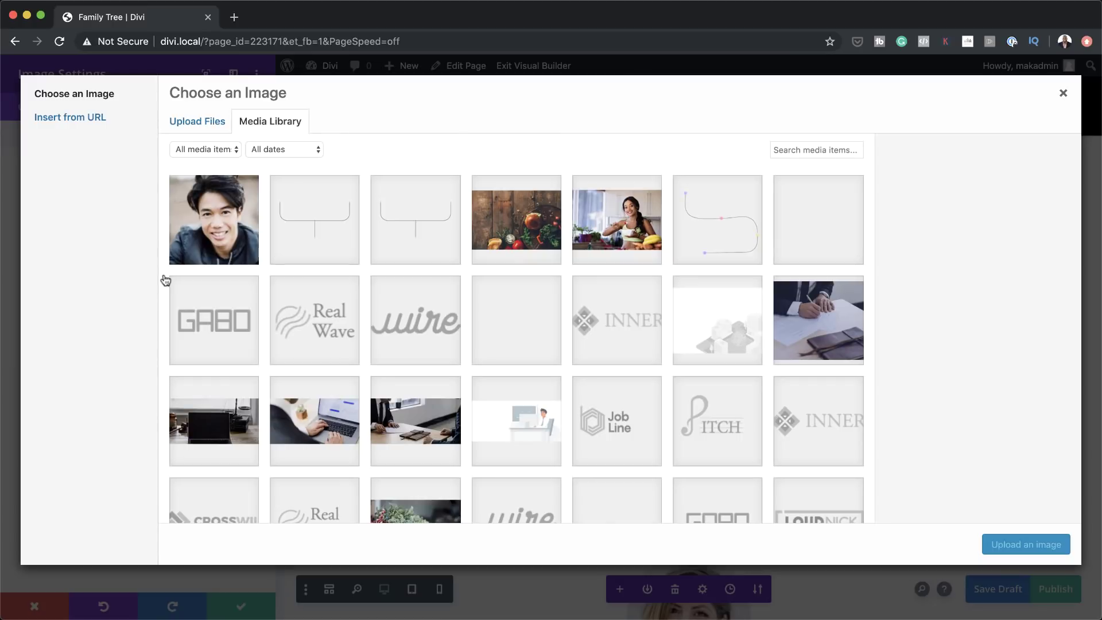
click(234, 230)
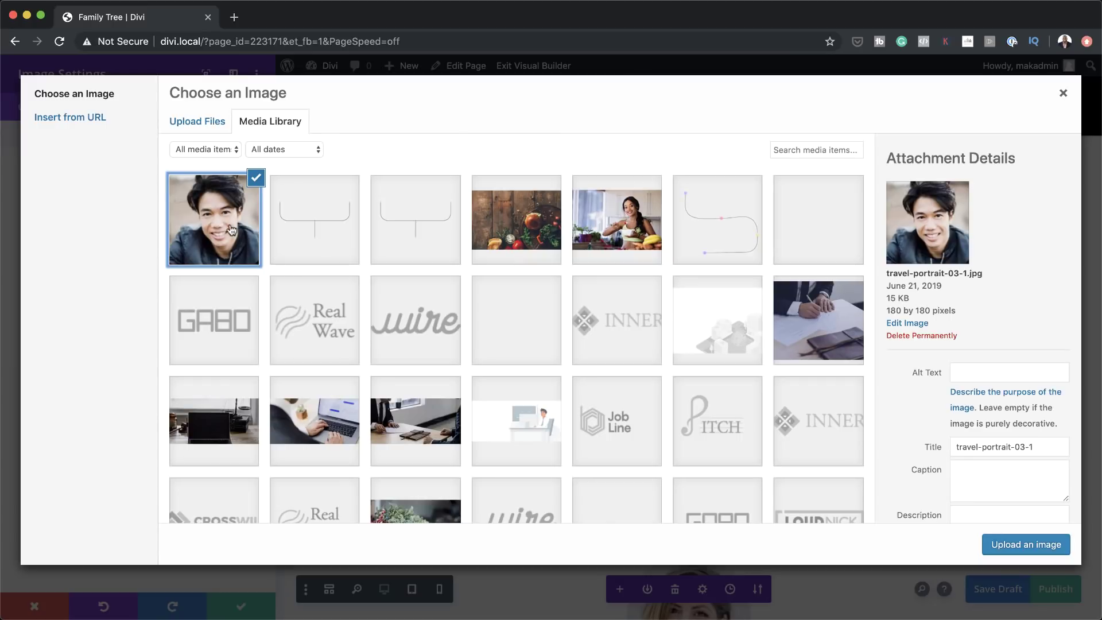
click(1025, 543)
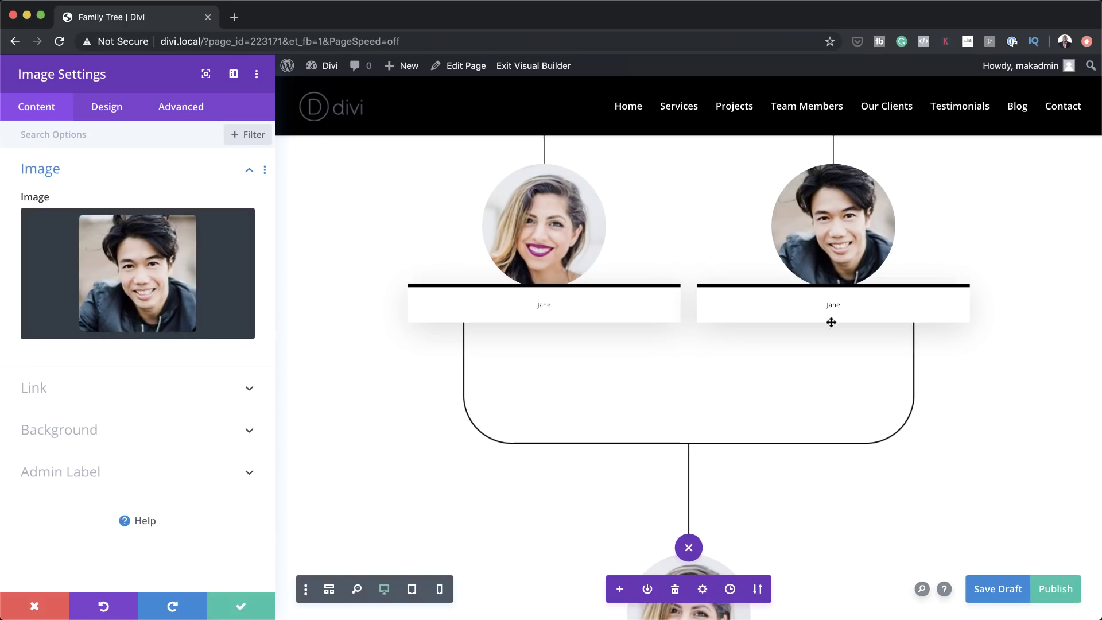
click(242, 606)
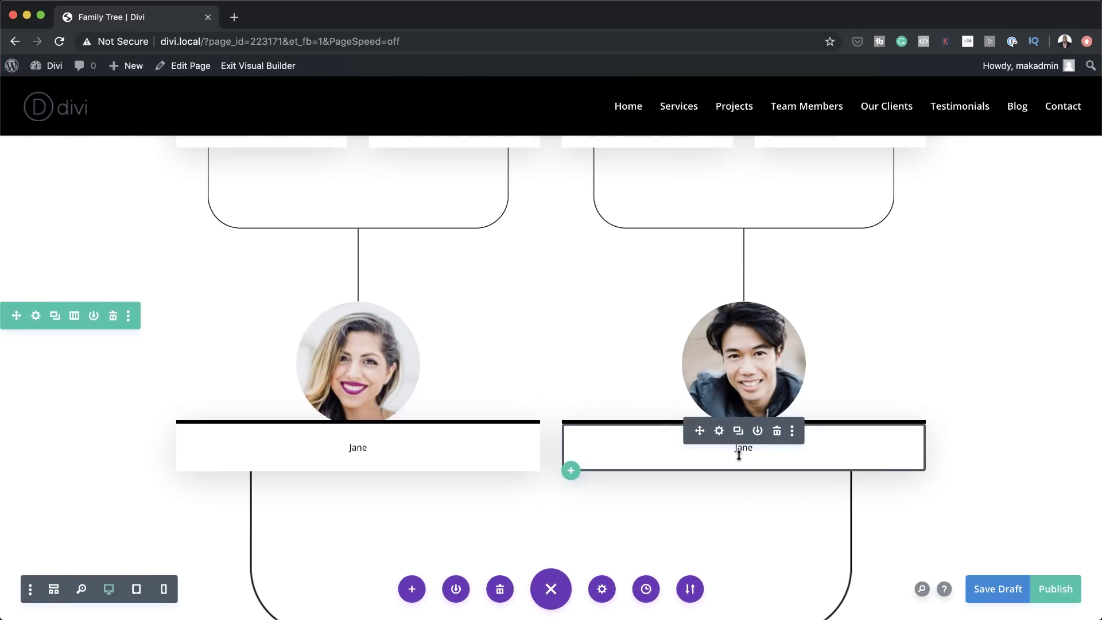
Change the first name in the box under the man's portrait, set the box's top border color to #e09900, and save
click(719, 431)
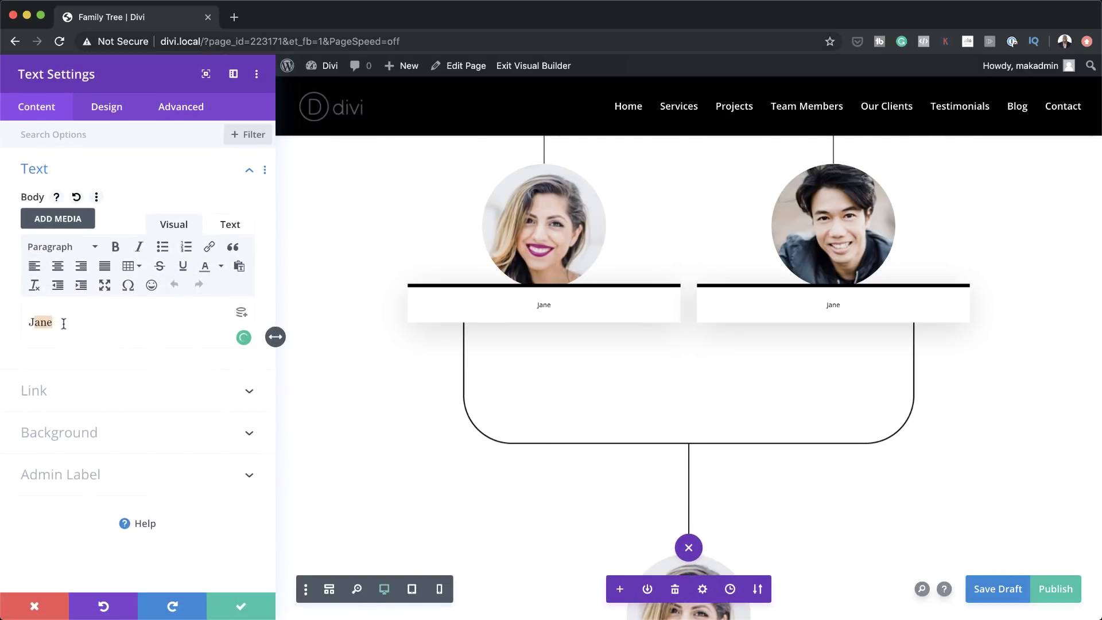
text(oh)
click(107, 109)
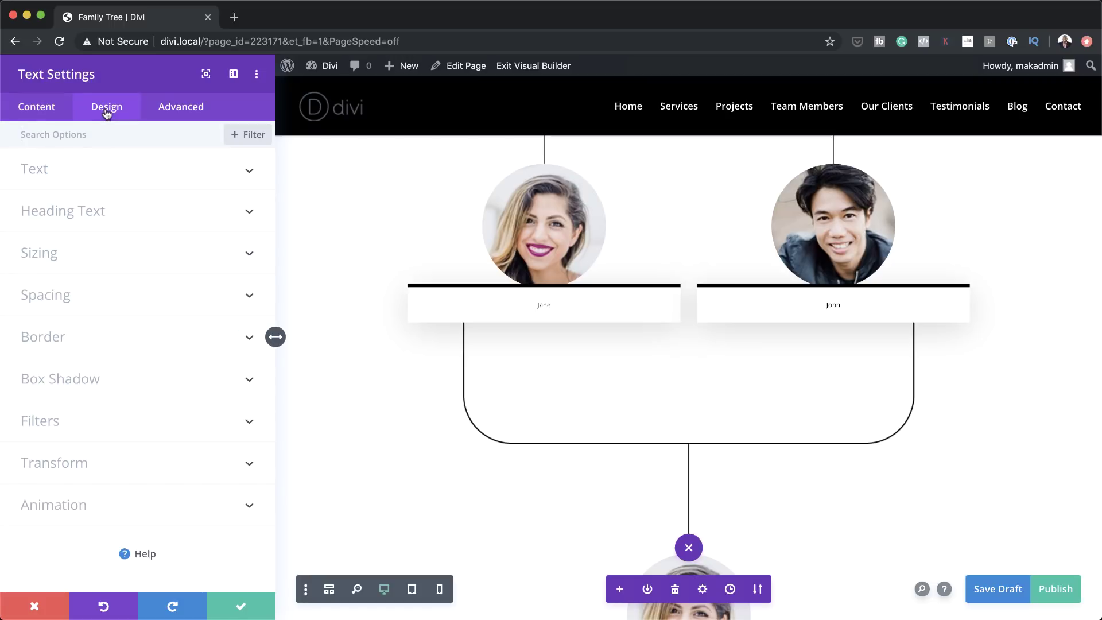
click(46, 338)
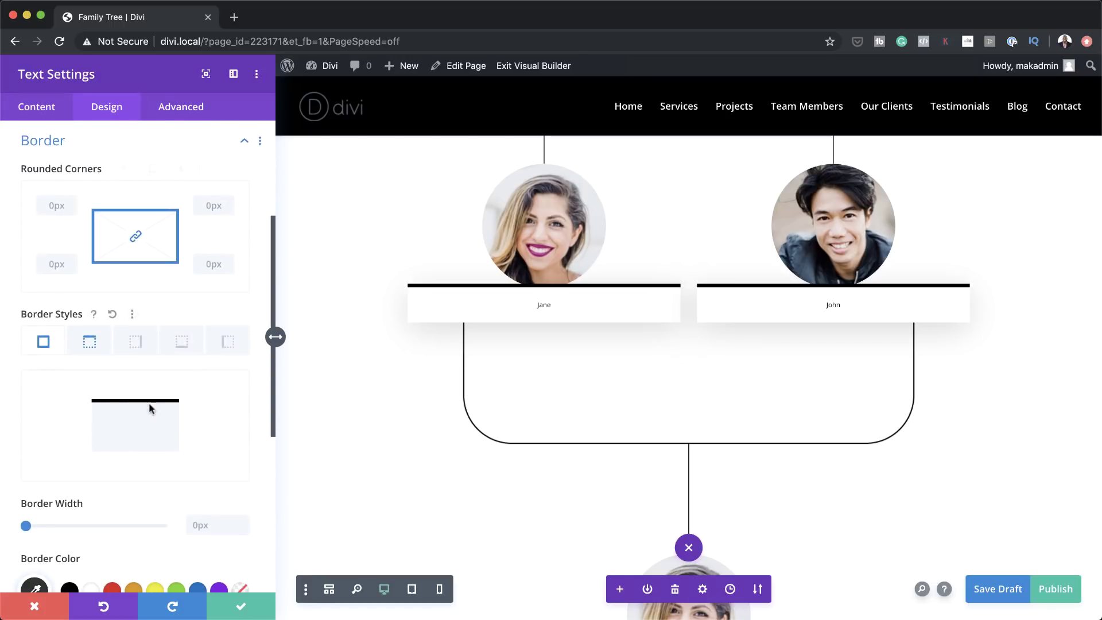
click(89, 342)
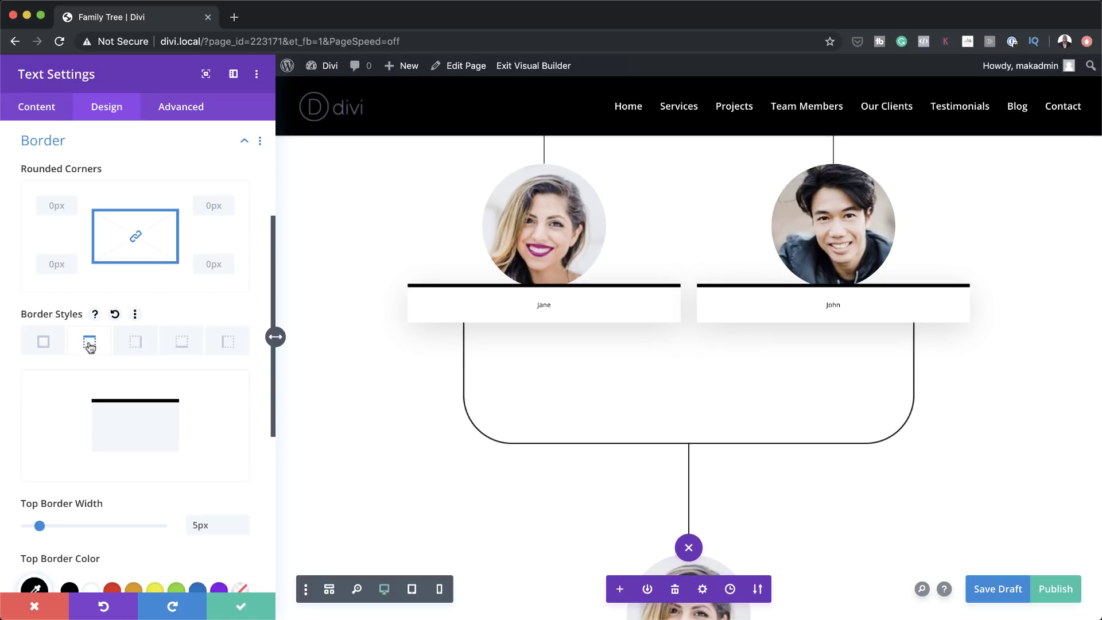
scroll(183, 396, down, 3)
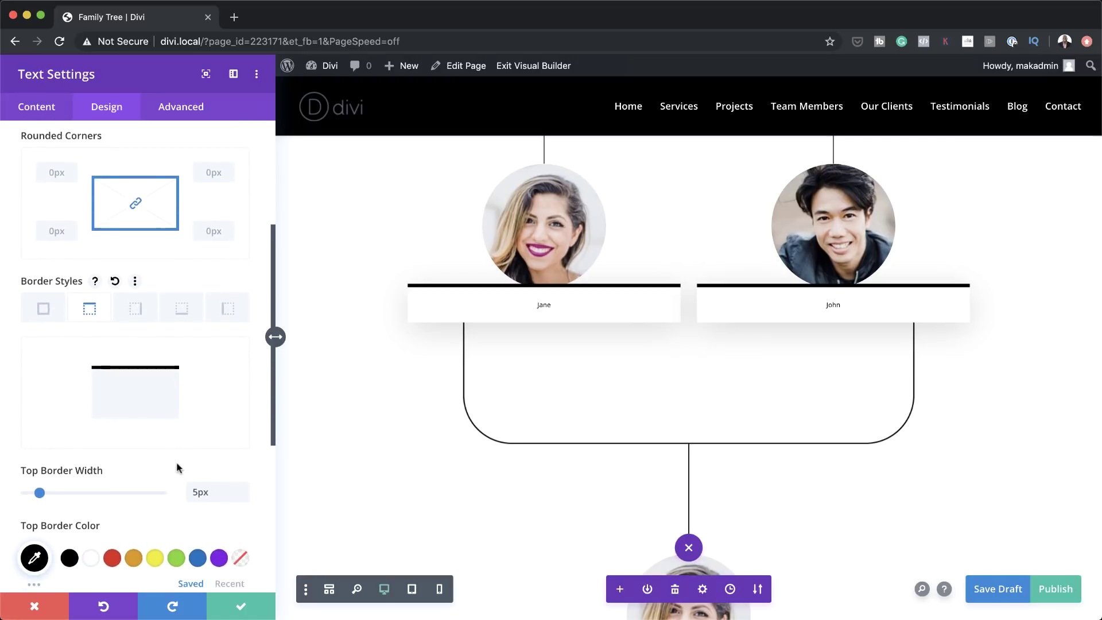
click(133, 534)
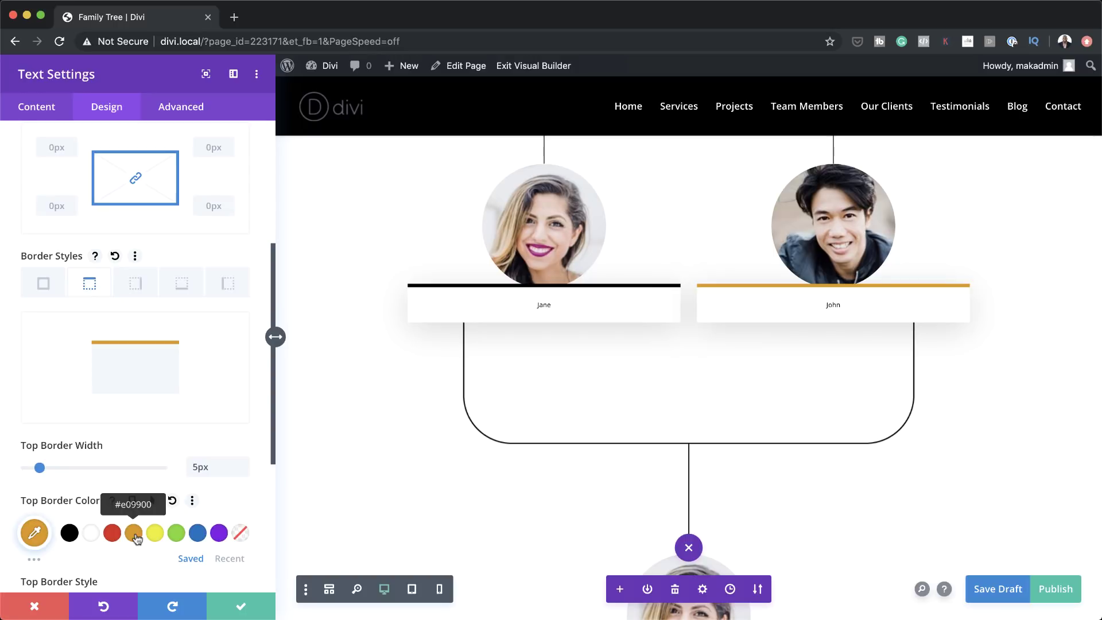
click(244, 607)
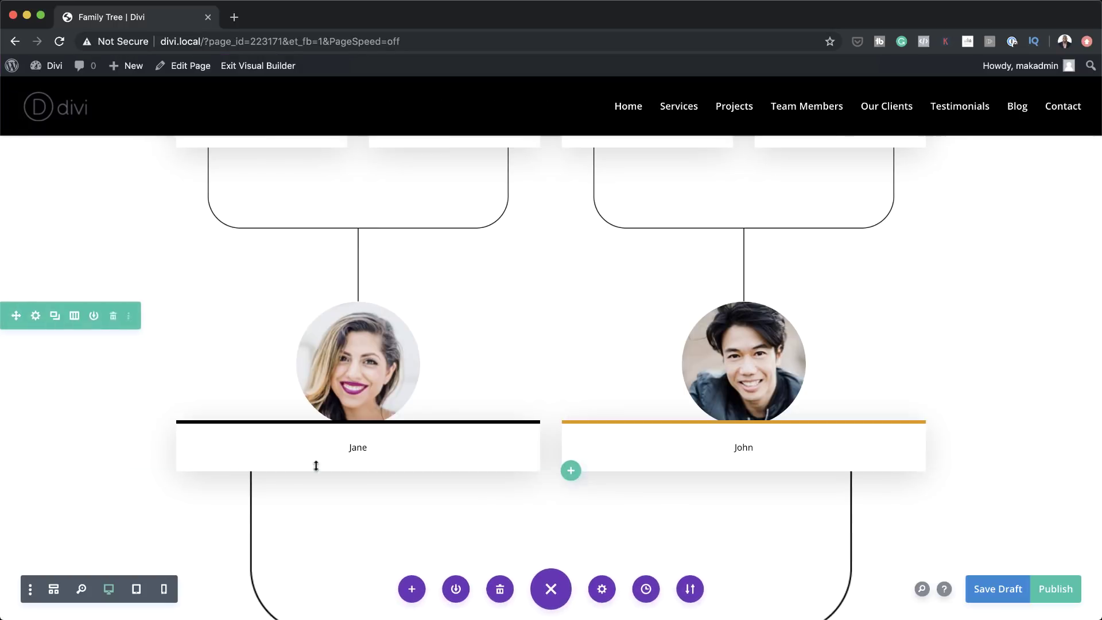
Save the family tree page and exit the Visual Builder to view the live page
scroll(736, 493, up, 4)
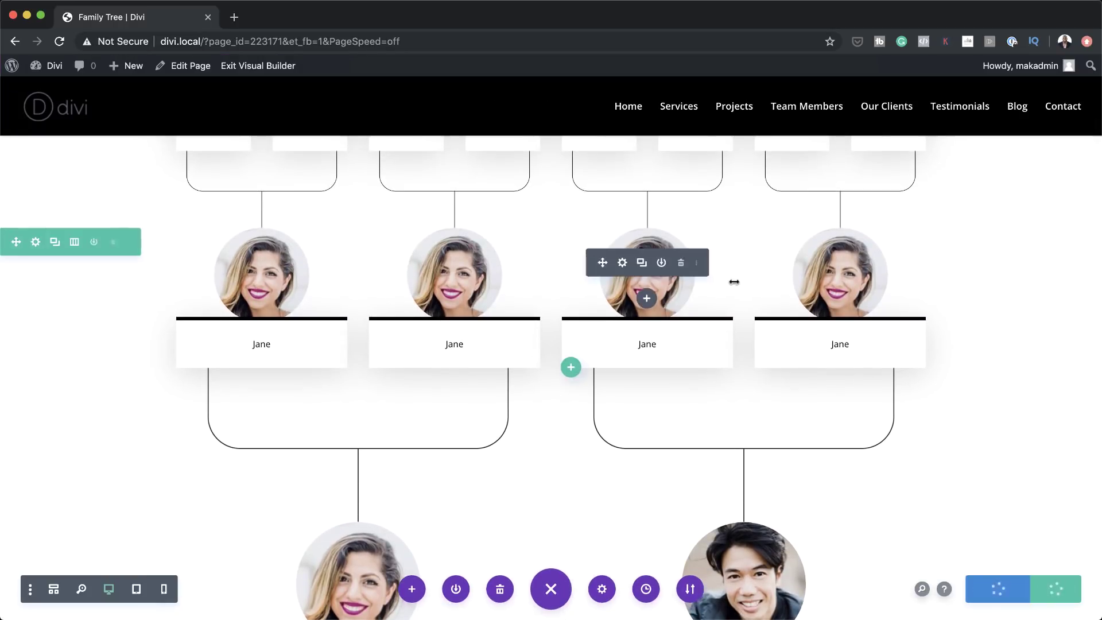
scroll(870, 511, down, 4)
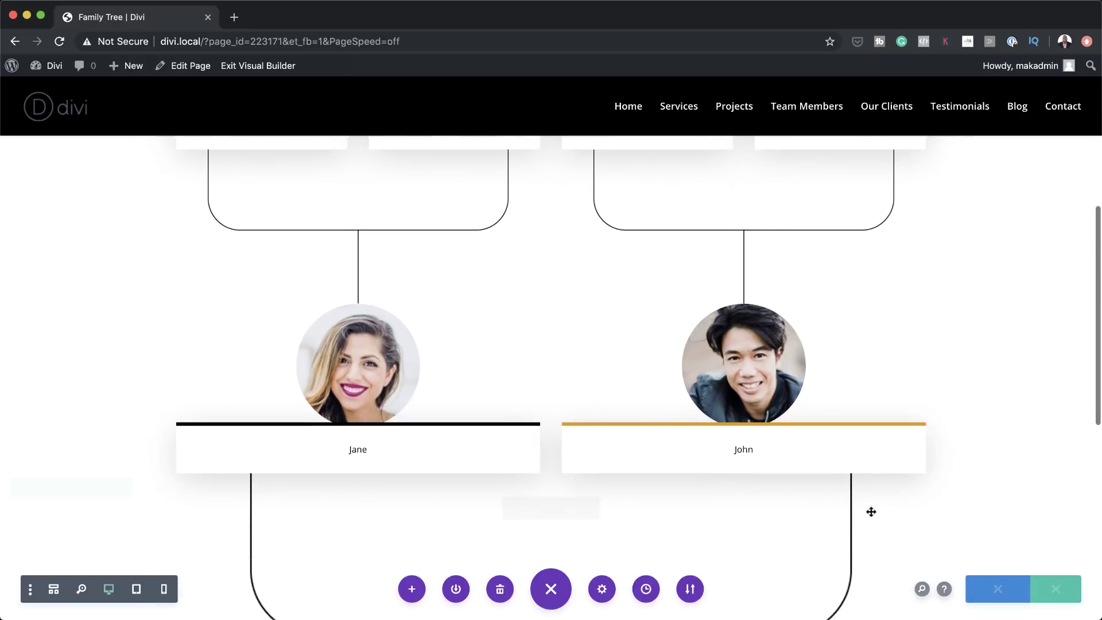
scroll(870, 511, down, 1)
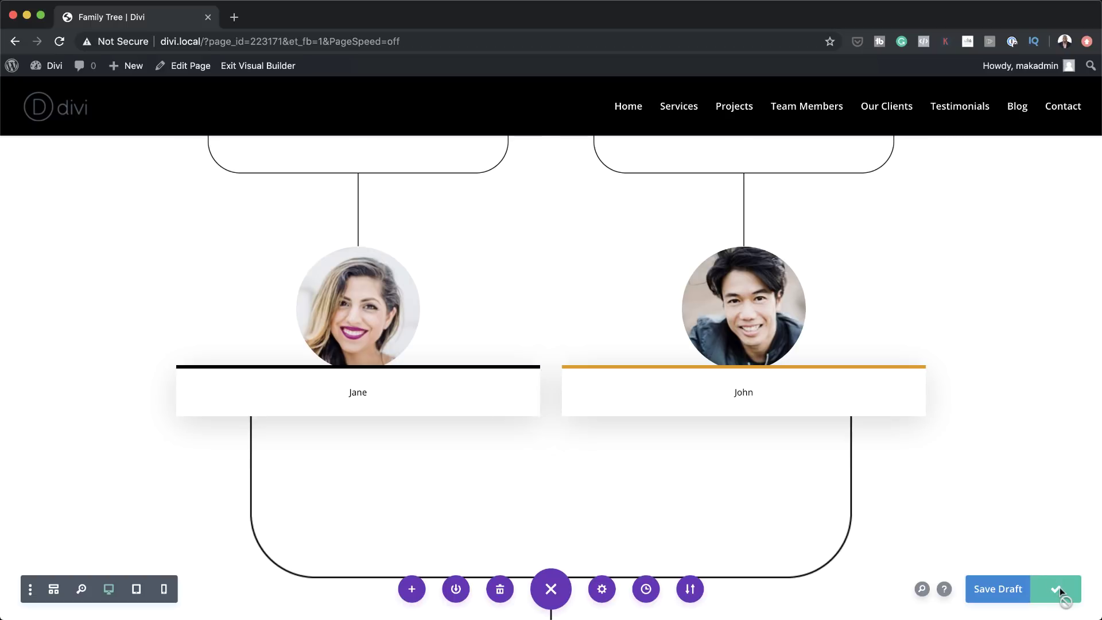
click(266, 71)
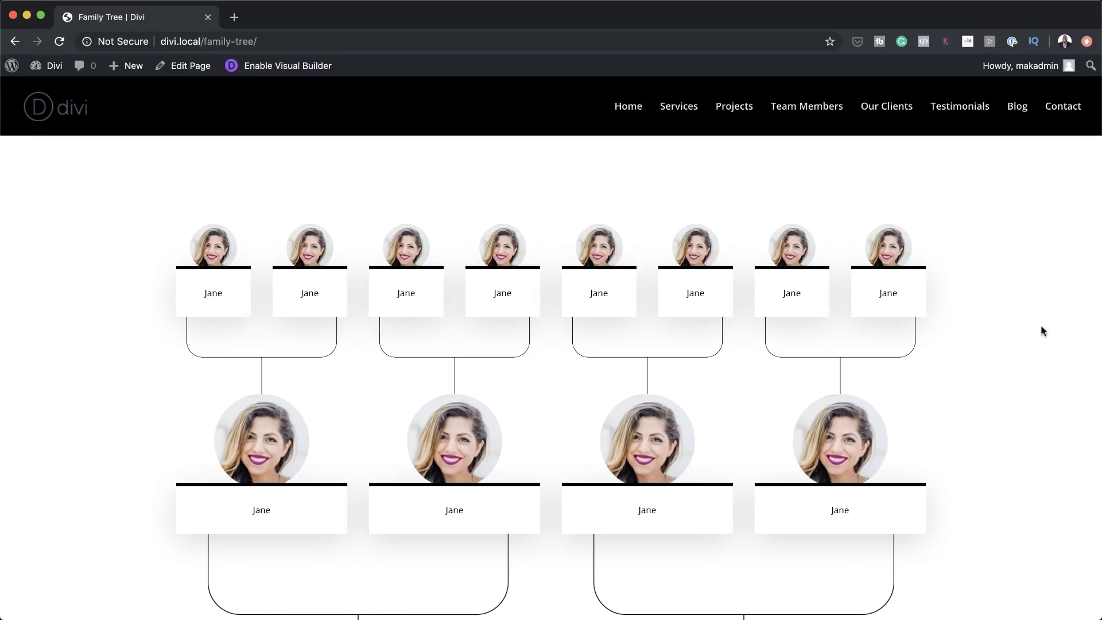